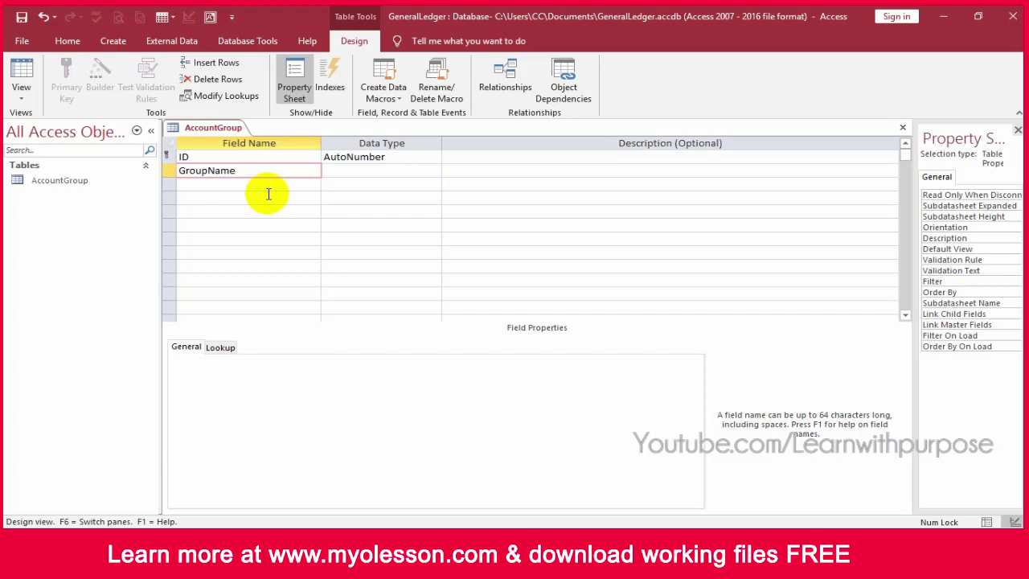
Add an AccountType field to the AccountGroup table and rename the GroupName field as AccoutGroup.
key(Down)
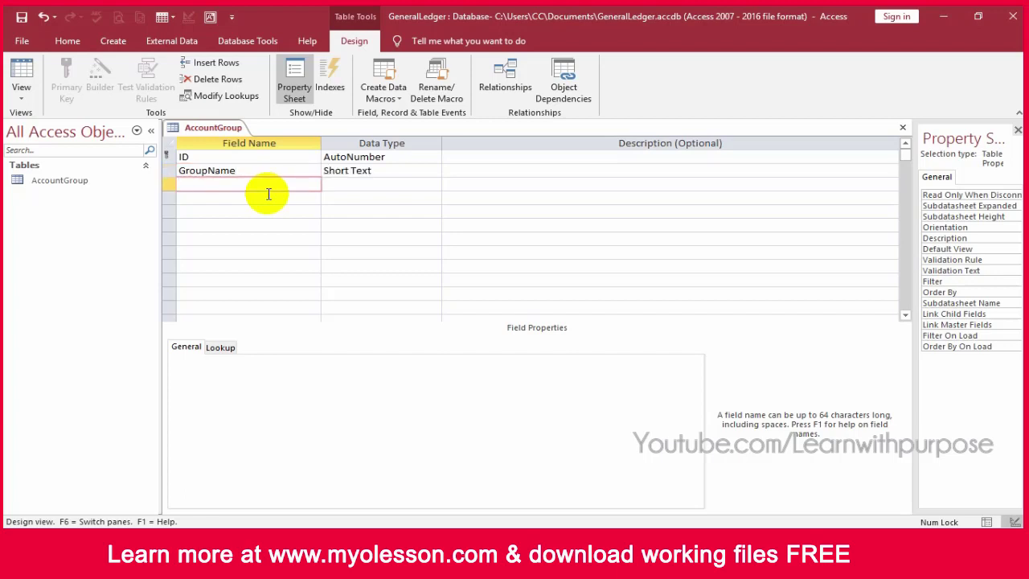
text(AccountType)
key(Up)
text(Accout)
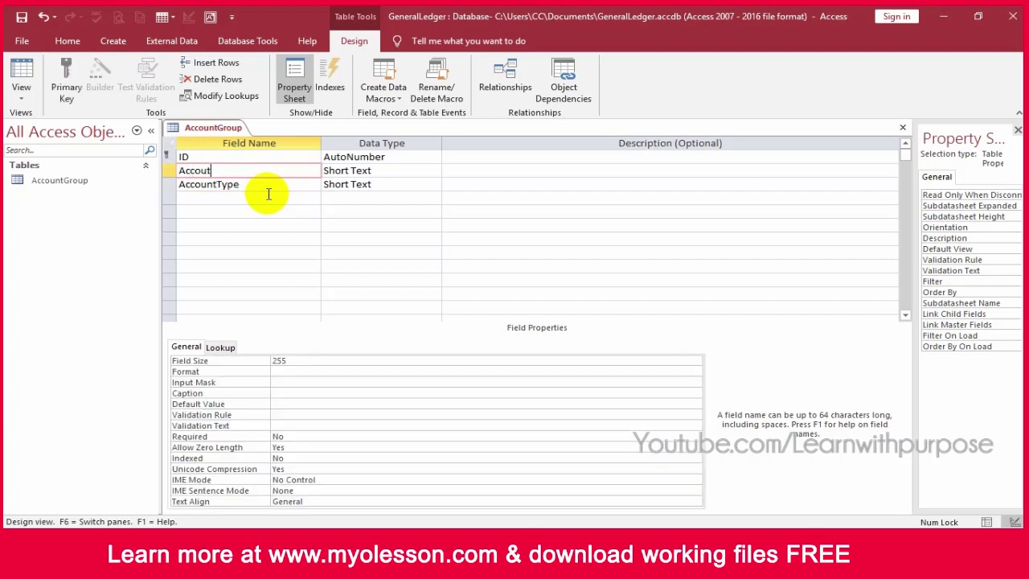
text(Group)
key(Down)
Start the Lookup Wizard as the data type of the AccountType field.
key(Tab)
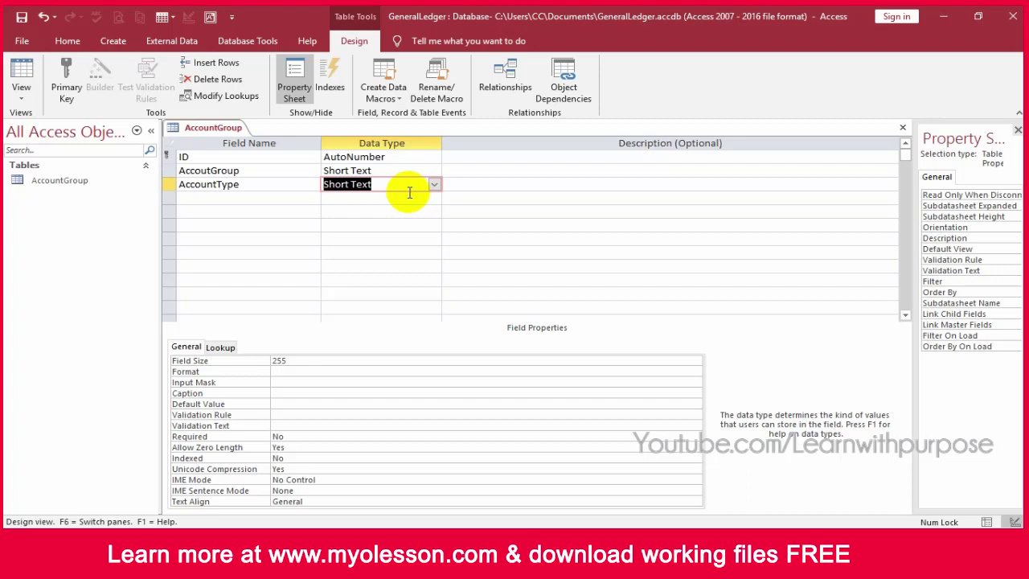
text(l)
key(BackSpace)
key(BackSpace)
text(lo)
key(BackSpace)
key(BackSpace)
key(BackSpace)
text(lookup Wizard...)
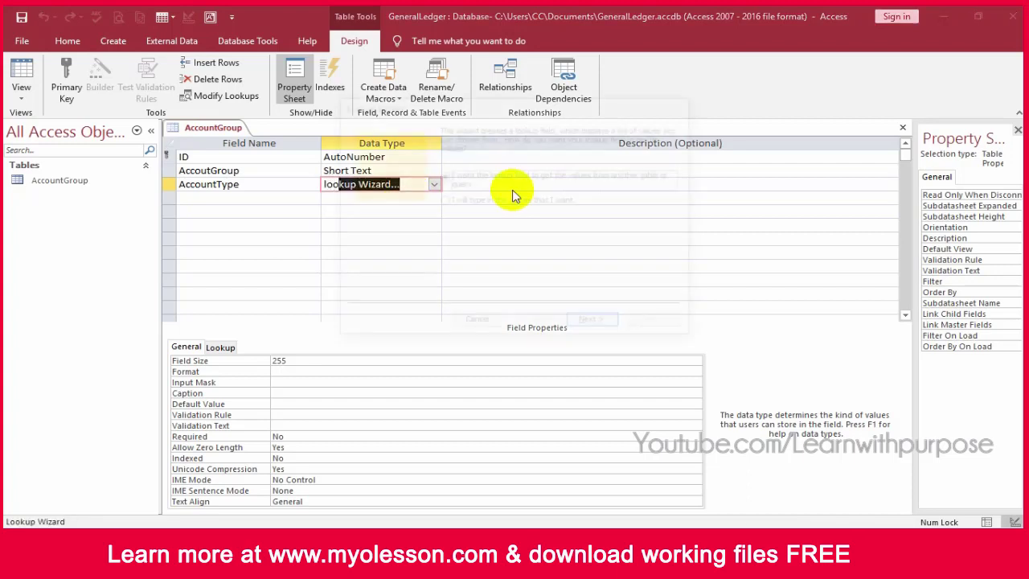
key(Return)
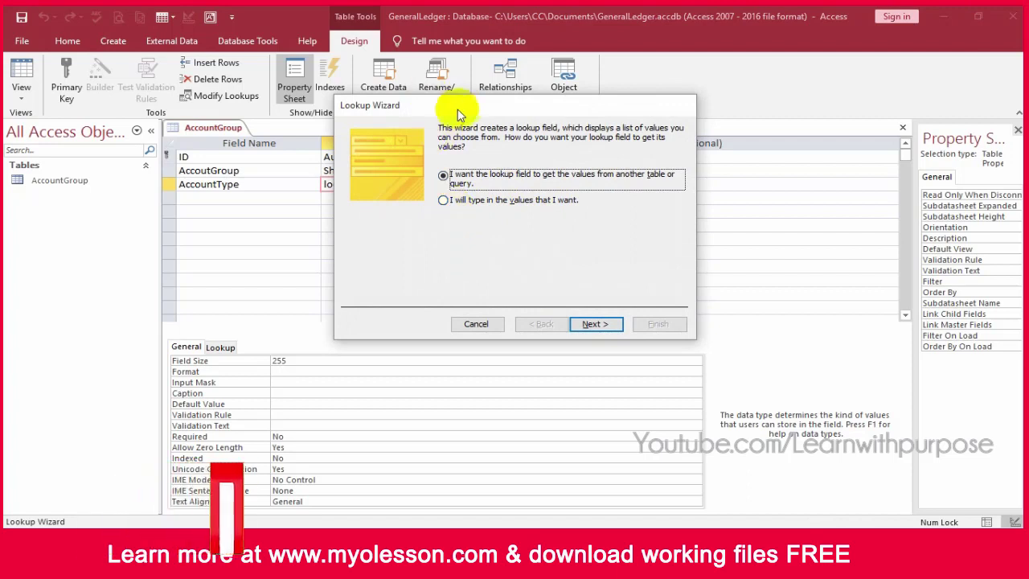
Choose to type in the lookup values manually and proceed to the value list.
drag(462, 113, 523, 168)
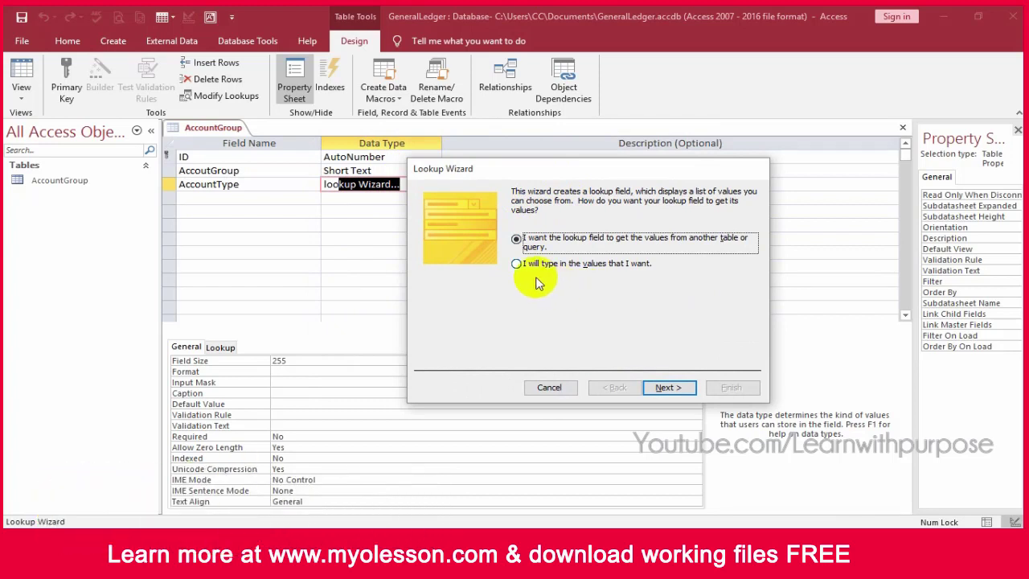
click(516, 265)
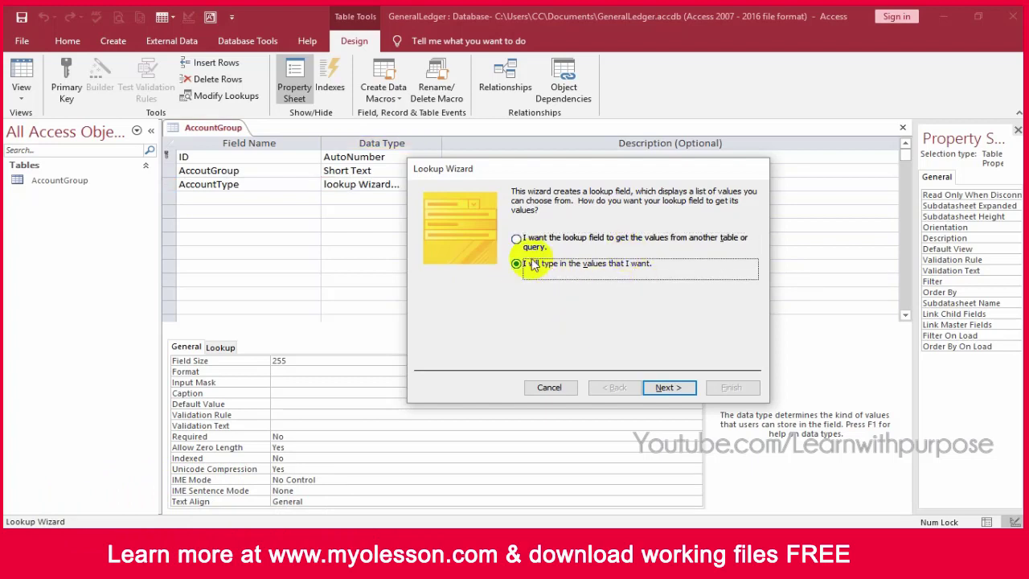
click(669, 387)
Enter Assets, Liability, Revenue, Expenses and Capital as the lookup values in the single column.
click(474, 276)
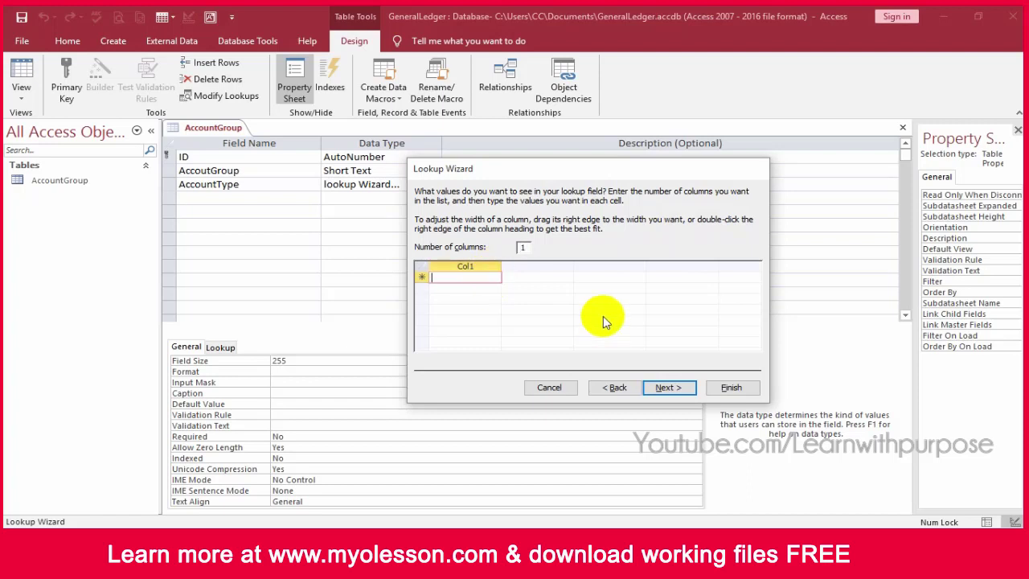
text(Ex)
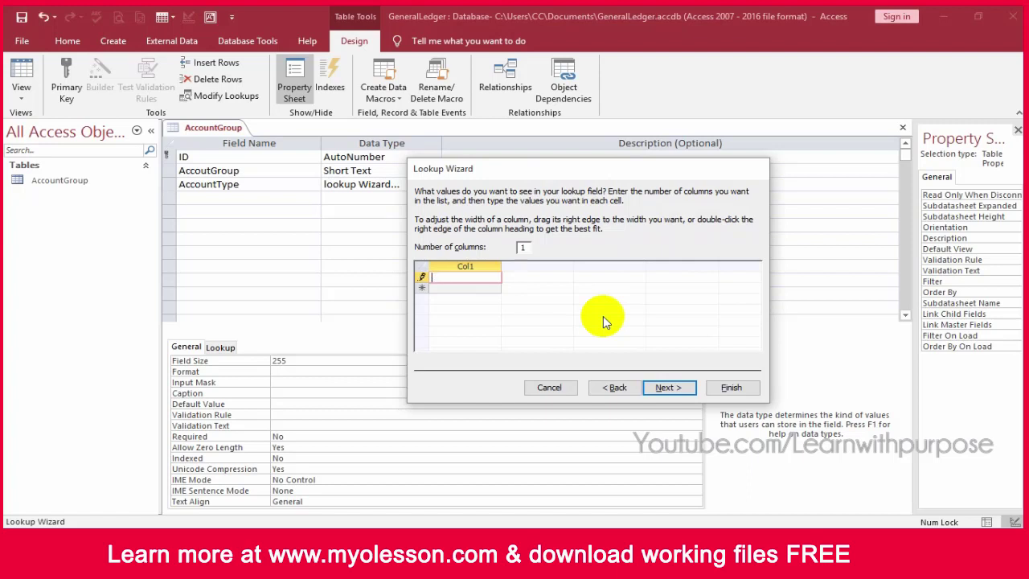
text(Assets)
key(Return)
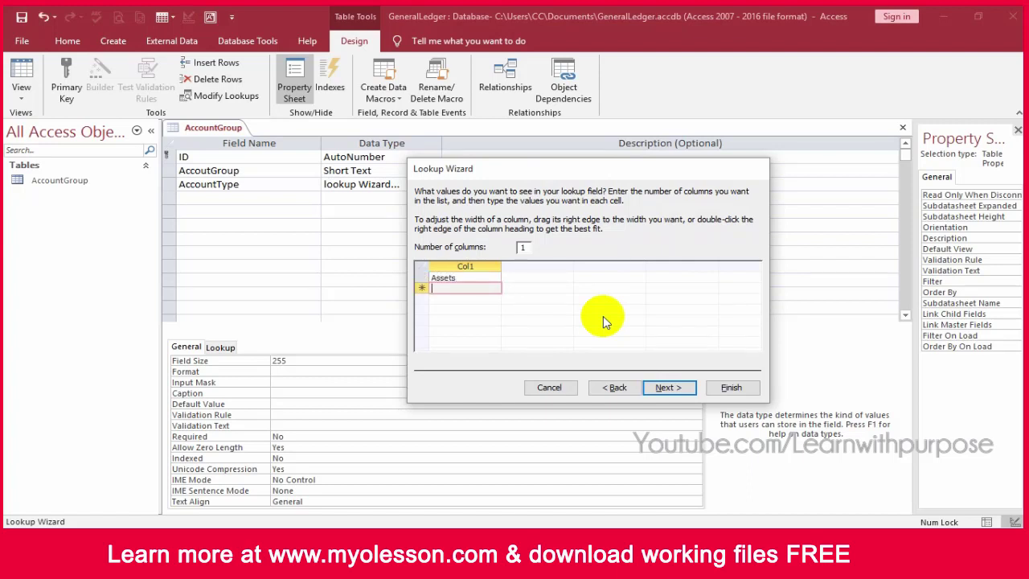
text(Liability)
key(Return)
text(Rev)
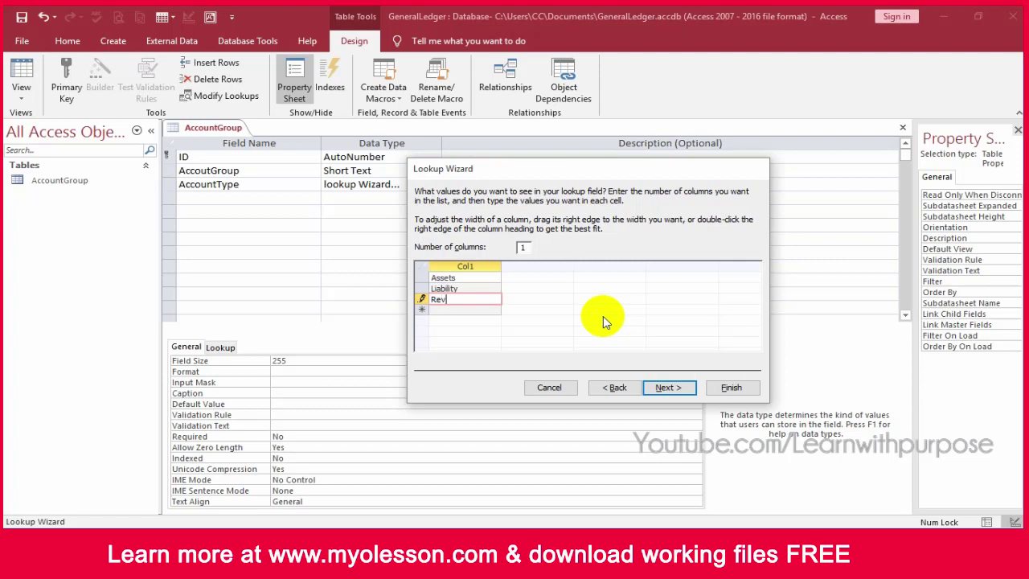
text(enue)
key(Return)
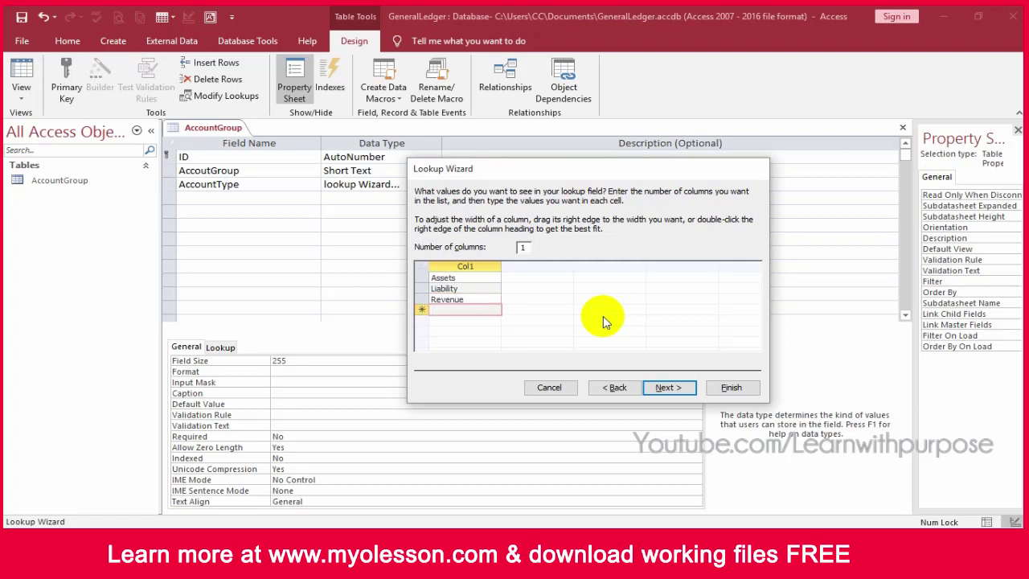
text(Expenses)
key(Return)
text(Capita)
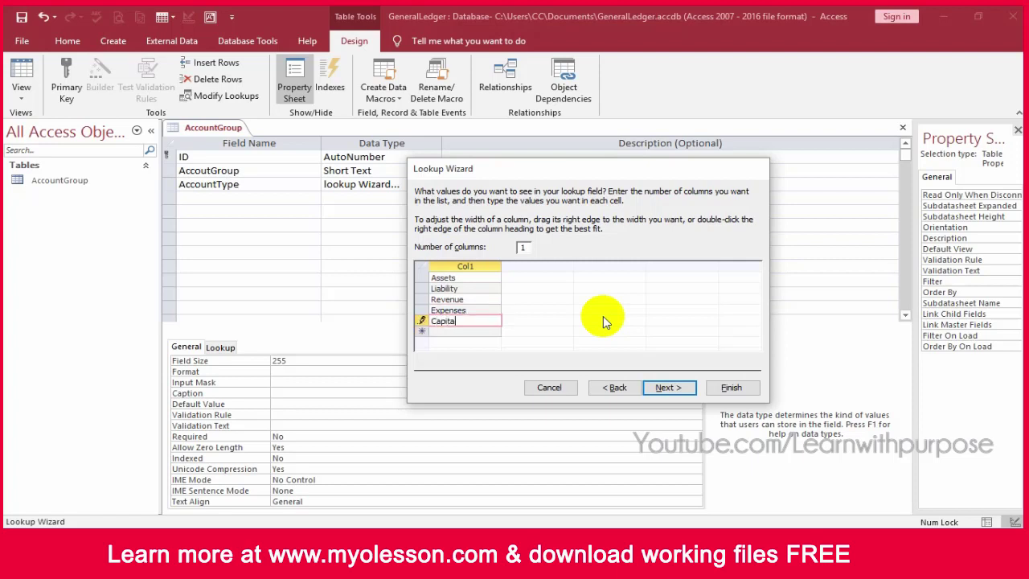
Review the account types entered in the lookup value list, from Assets to Capital.
key(Up)
key(Up)
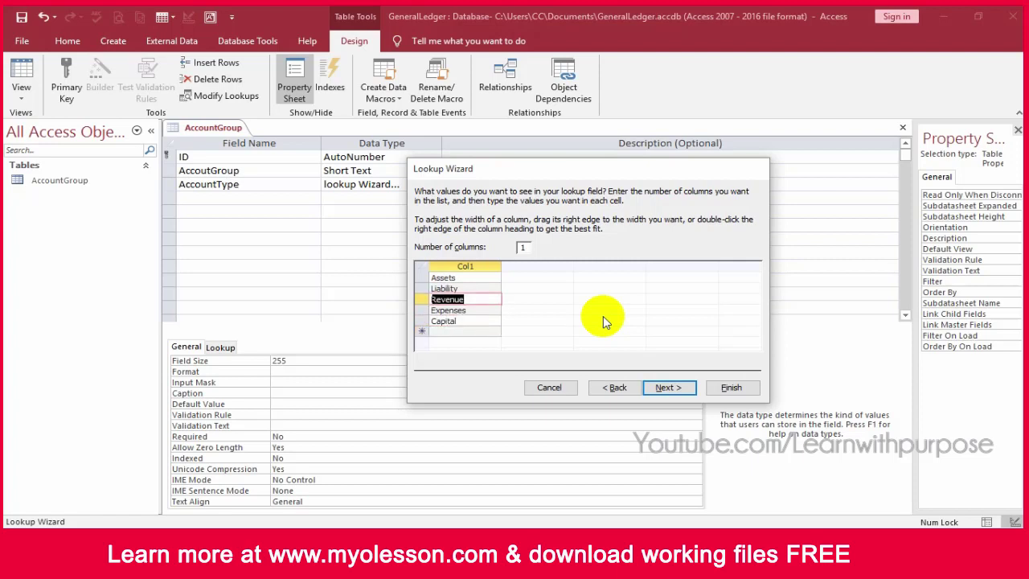
key(Down)
key(Down)
key(Up)
key(Up)
key(Up)
key(Up)
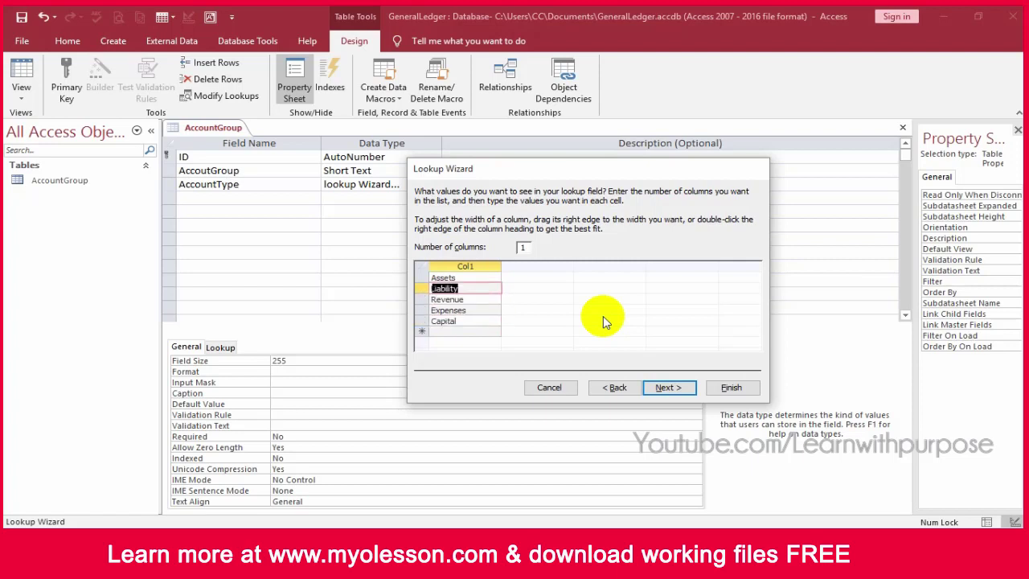
key(Down)
key(Down)
key(Down)
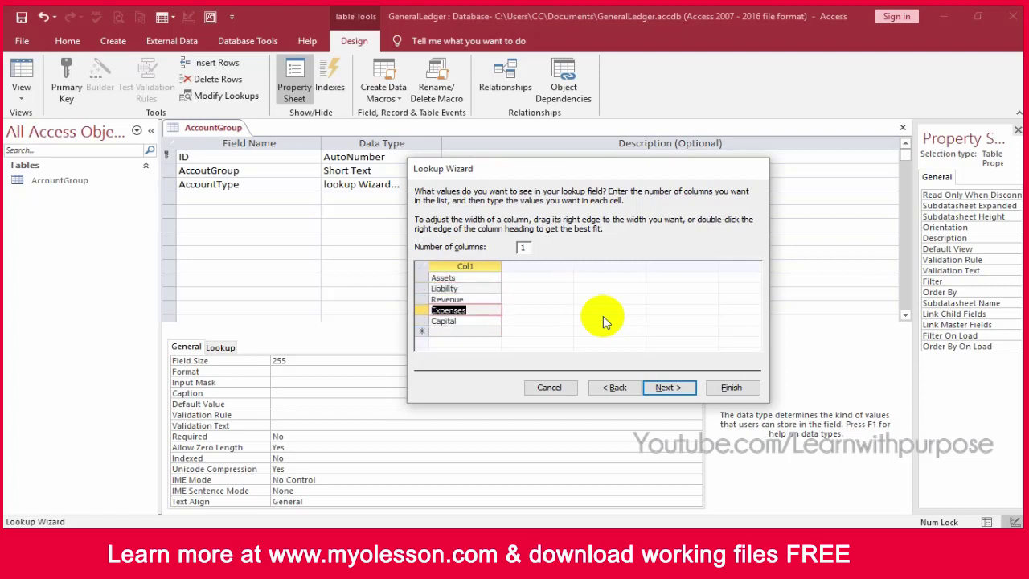
key(Up)
key(Up)
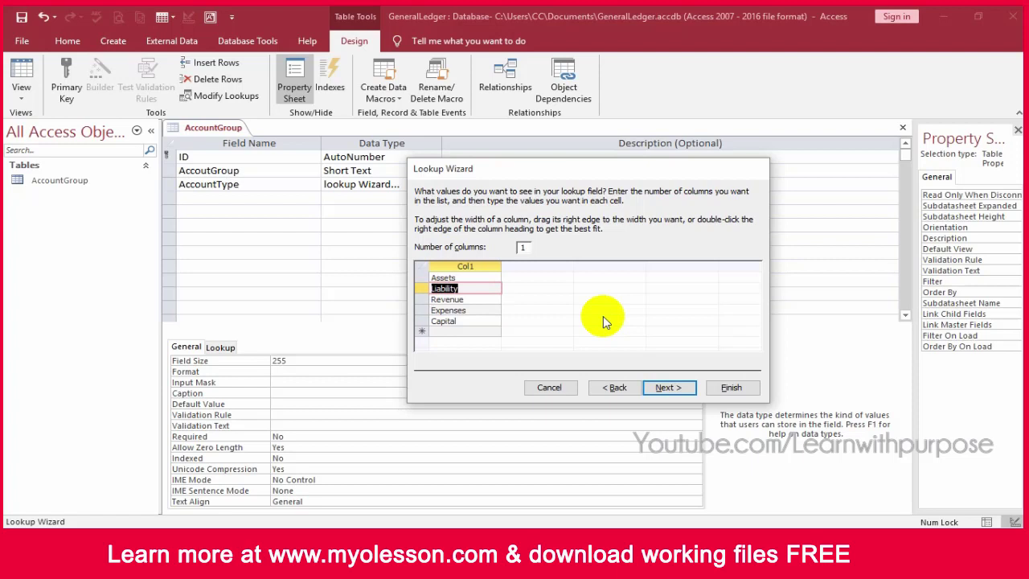
key(Up)
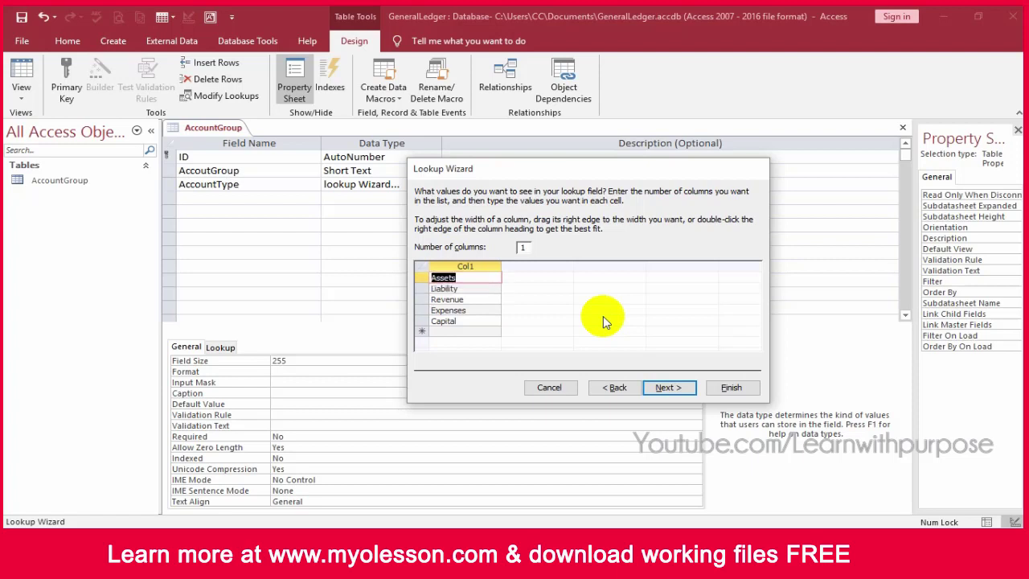
key(Down)
key(Down)
key(Down)
key(Down)
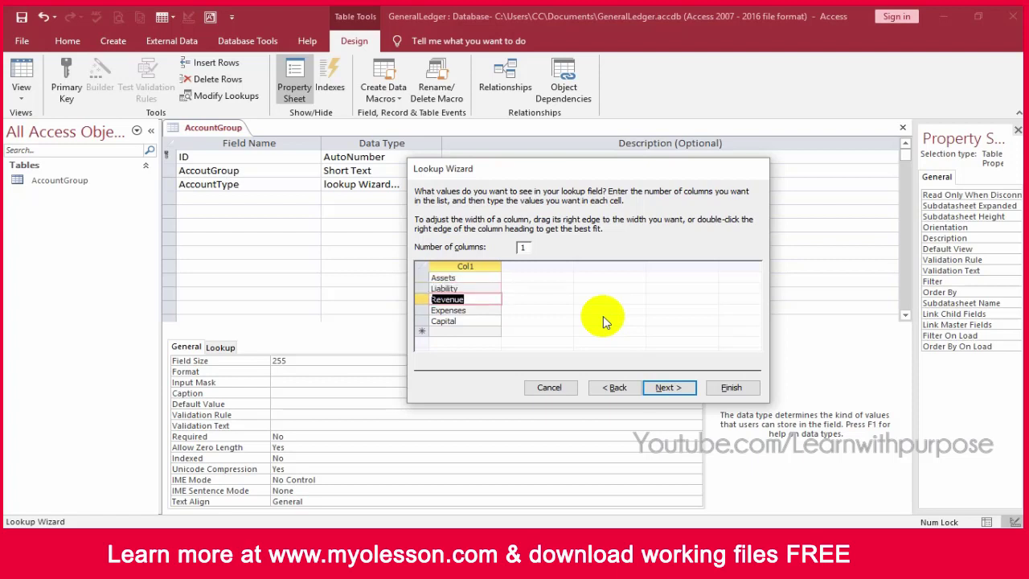
key(Up)
key(Up)
key(Up)
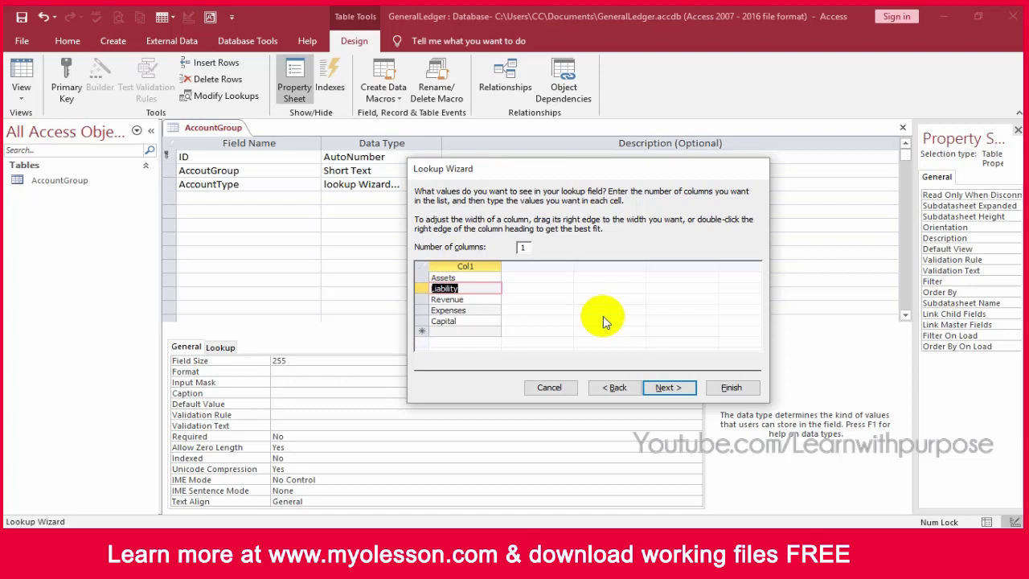
key(Up)
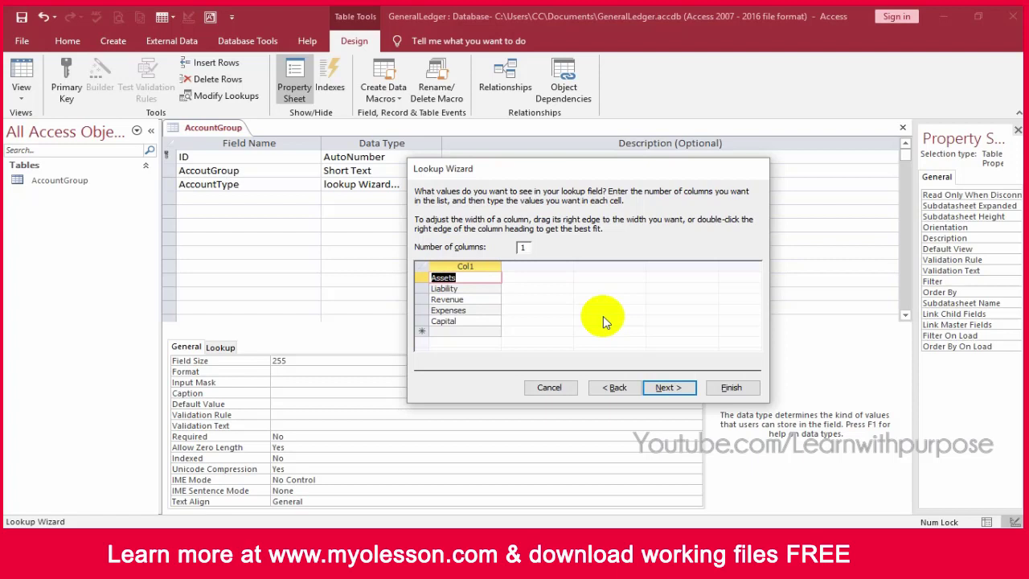
key(Down)
key(Down)
key(Down)
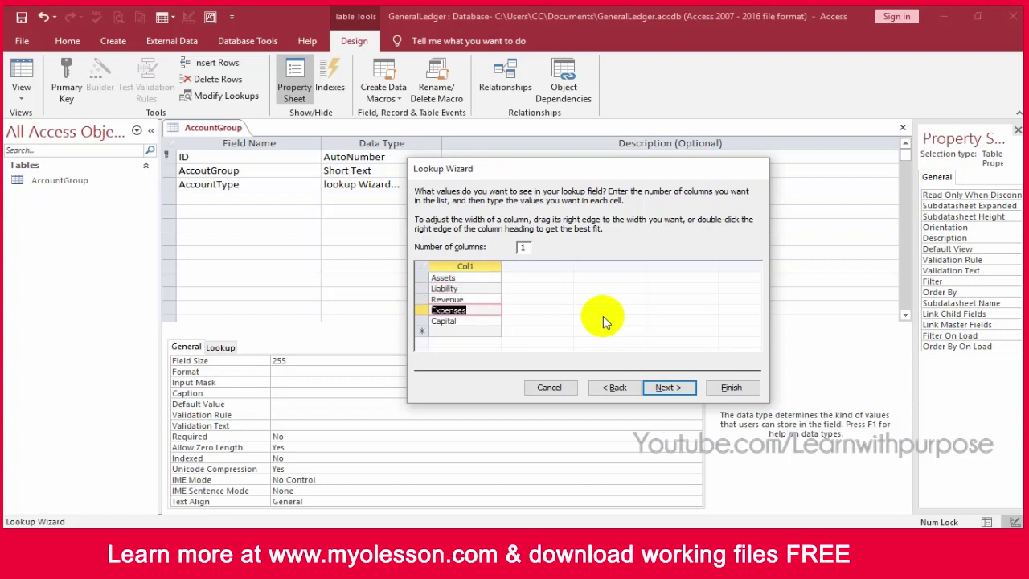
Limit the AccountType lookup entries to the list and finish the Lookup Wizard.
click(451, 331)
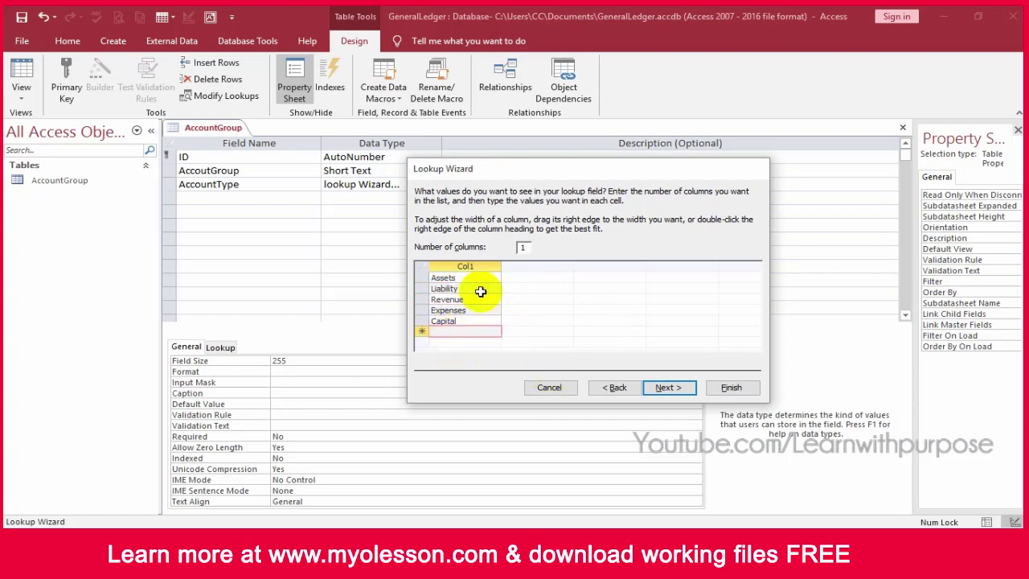
click(675, 387)
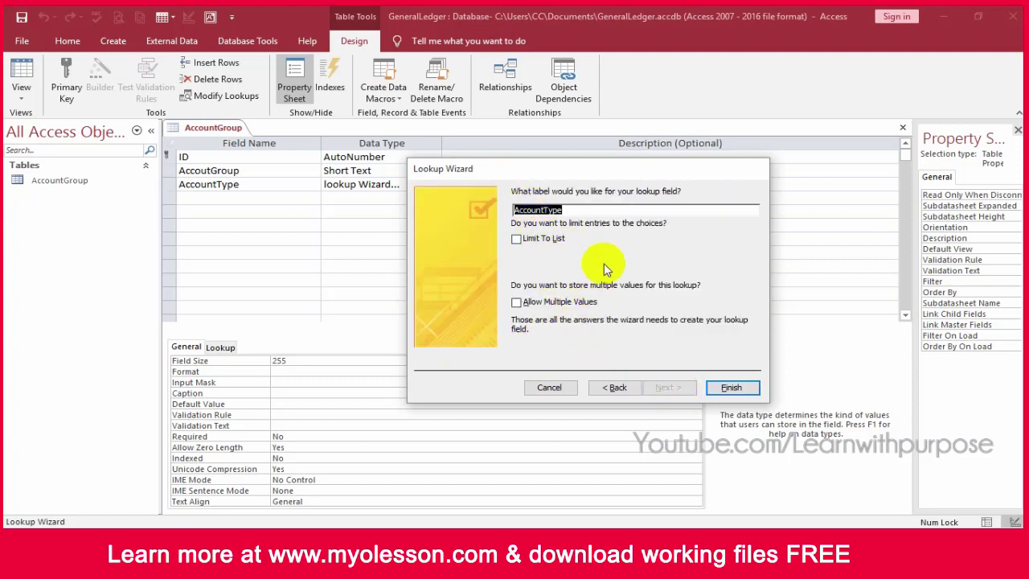
click(516, 239)
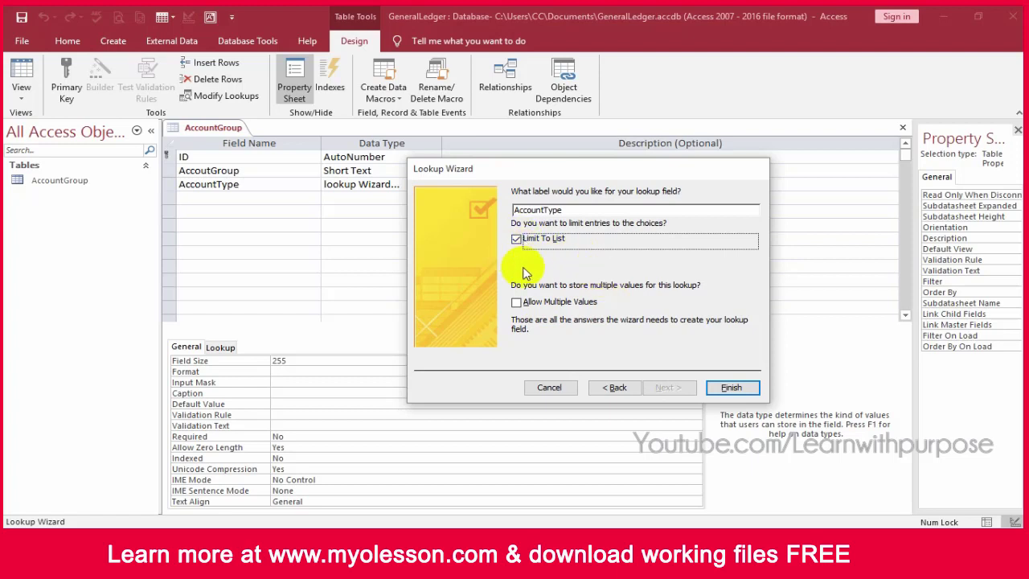
click(724, 392)
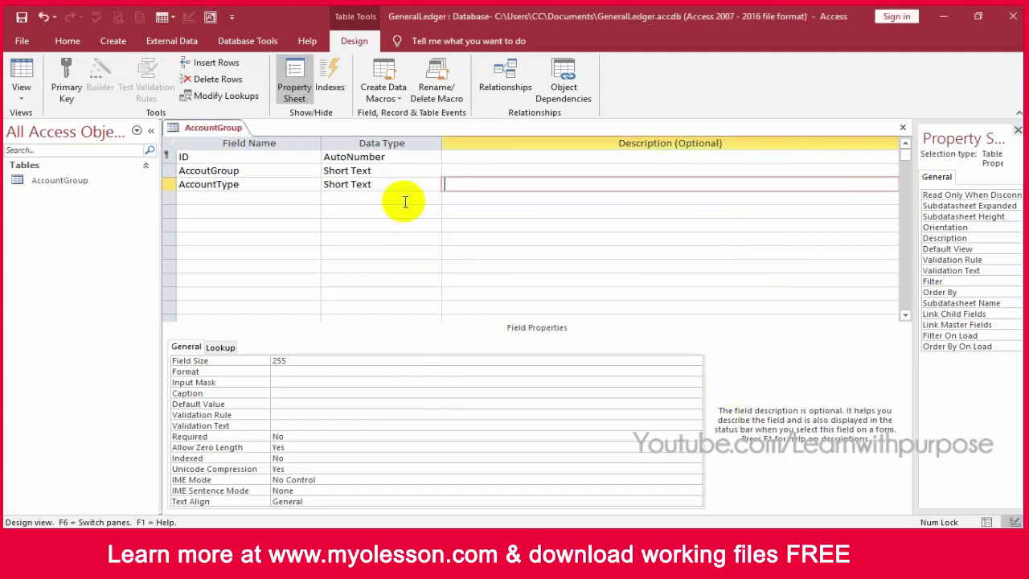
Close the AccountGroup table.
click(389, 201)
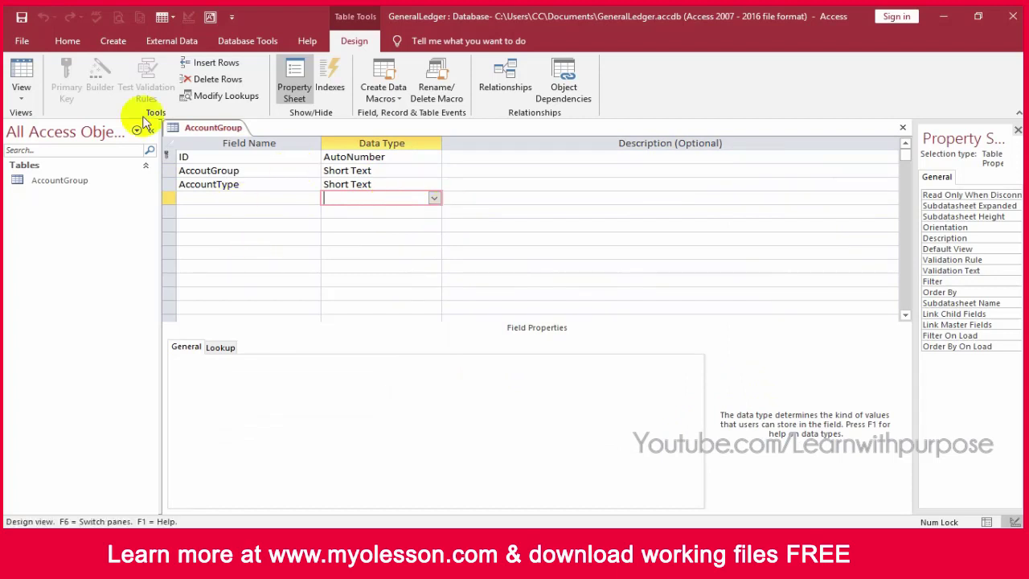
right_click(210, 131)
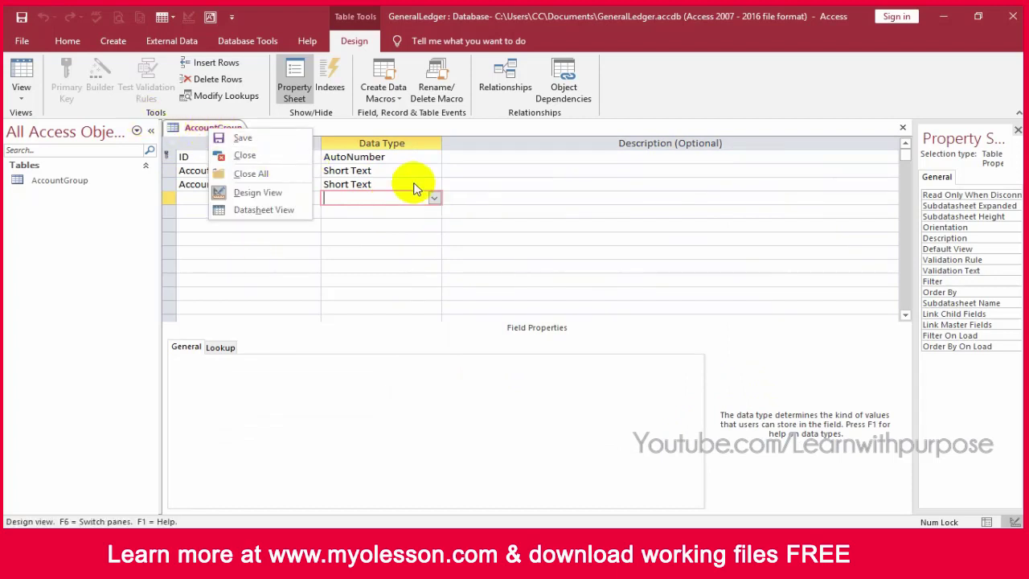
click(289, 156)
right_click(217, 131)
click(262, 153)
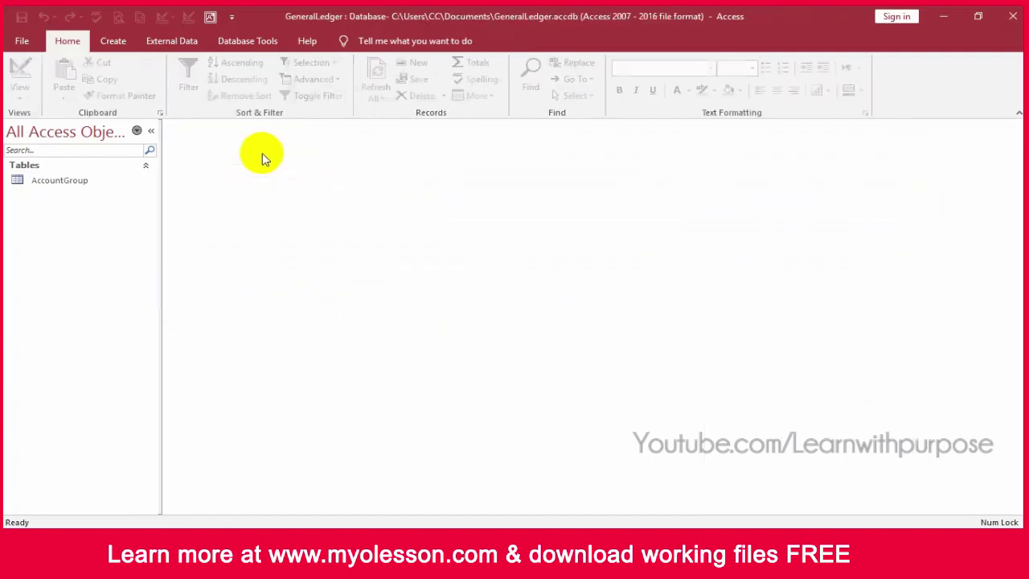
Create a new table and save it under the name ChartOfAccount.
click(112, 42)
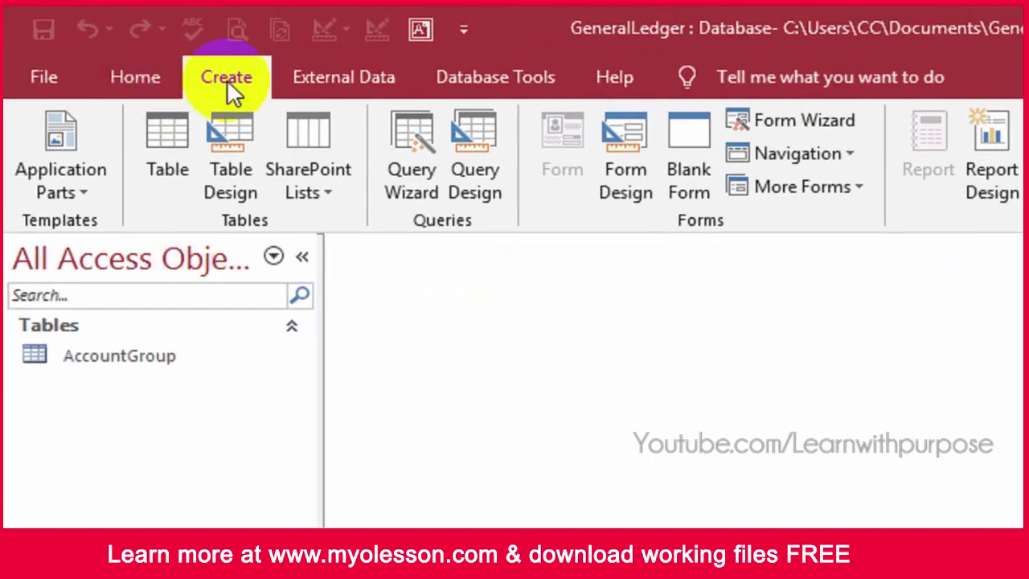
click(160, 134)
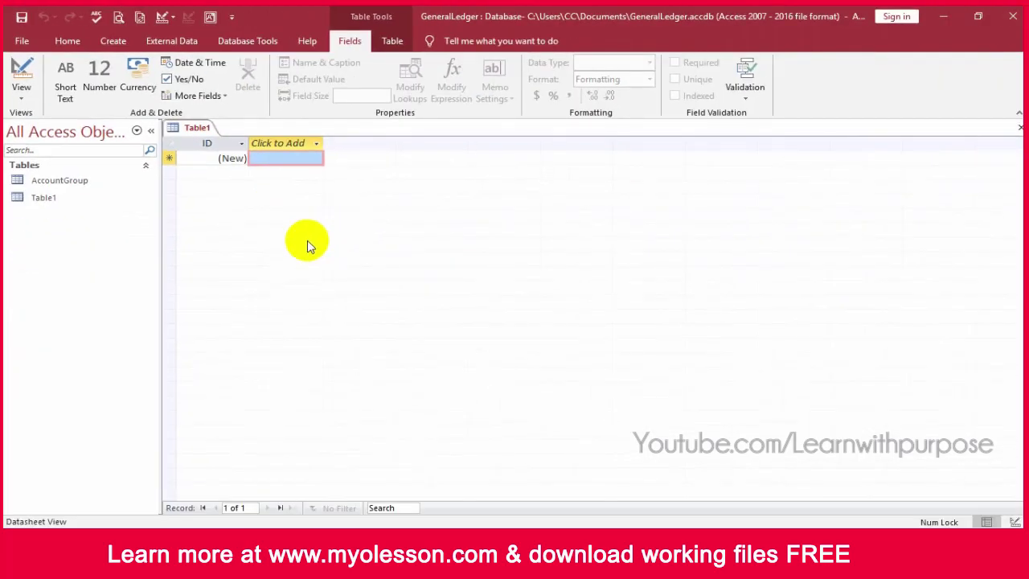
key(ctrl+s)
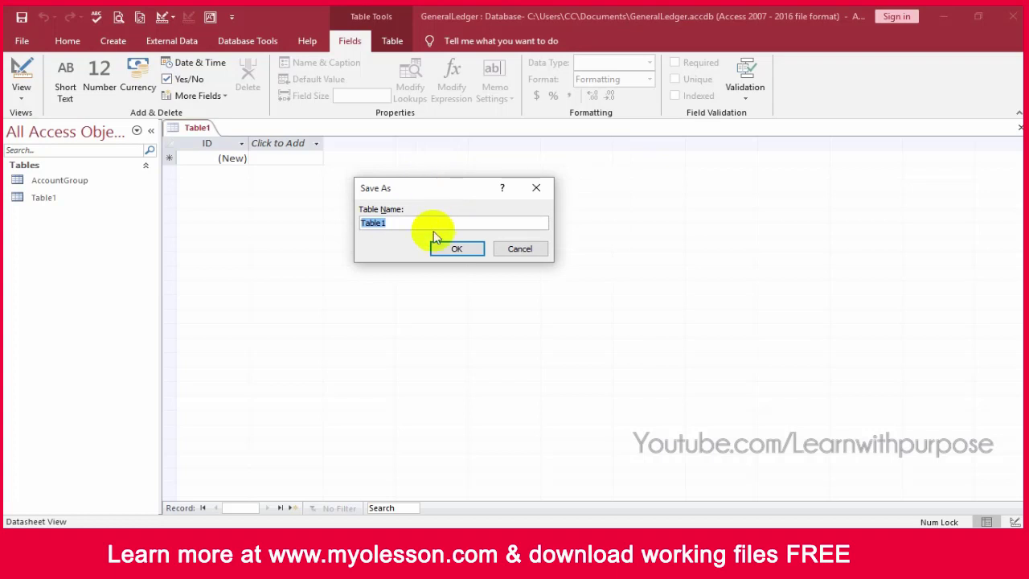
text(Acco)
key(BackSpace)
key(BackSpace)
key(BackSpace)
key(BackSpace)
text(ChartofAccount)
key(Left)
key(Left)
key(BackSpace)
text(O)
click(461, 248)
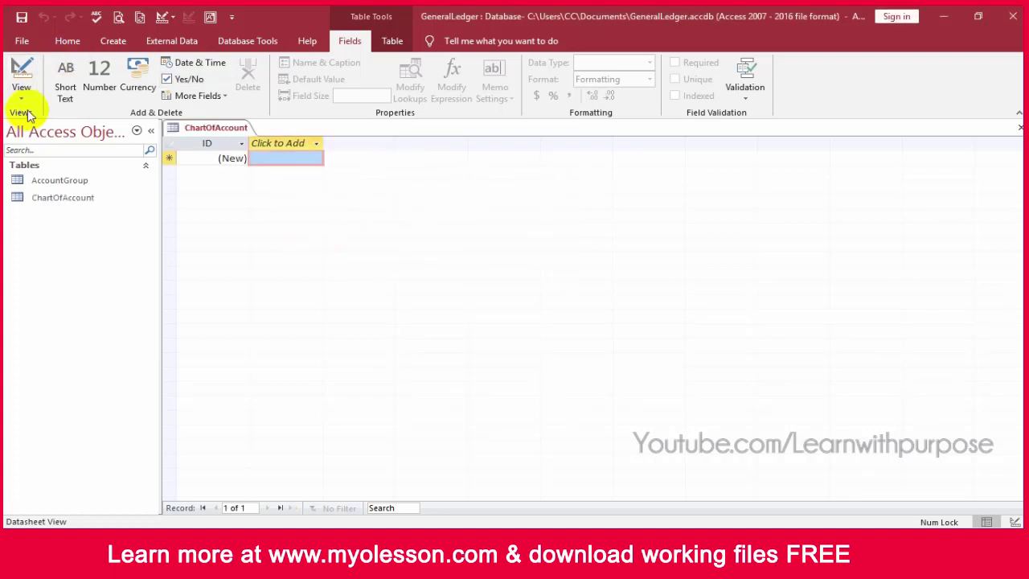
Switch the ChartOfAccount table to Design view and select the ID field.
click(28, 71)
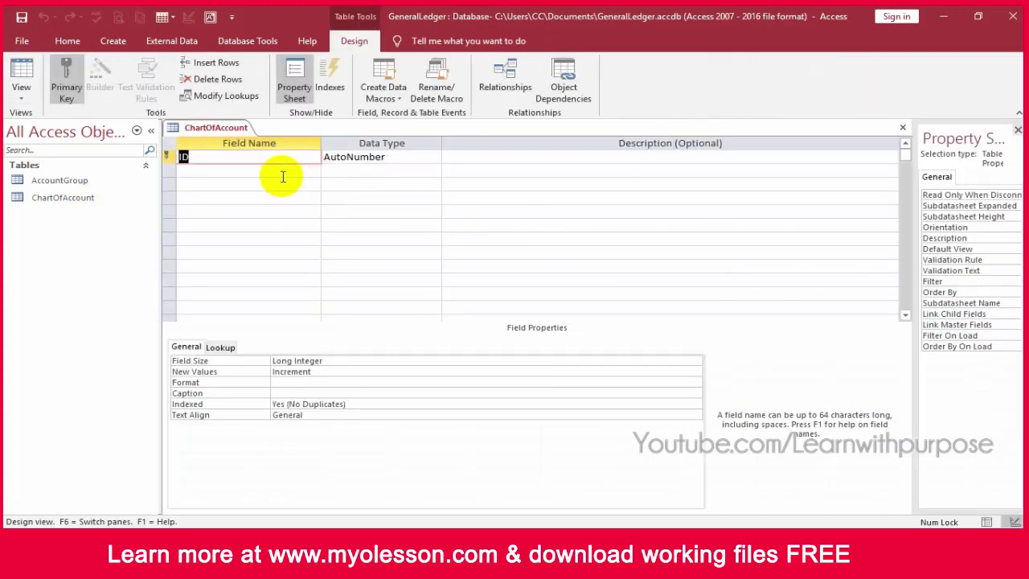
click(279, 171)
click(213, 157)
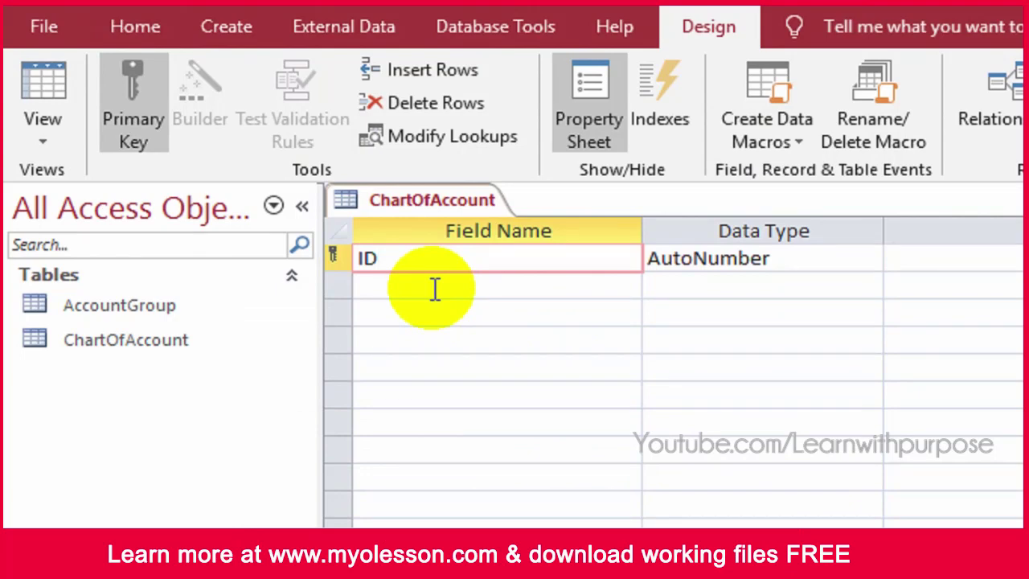
Remove the primary key from the ID field and set it again on the same field.
click(428, 287)
click(377, 258)
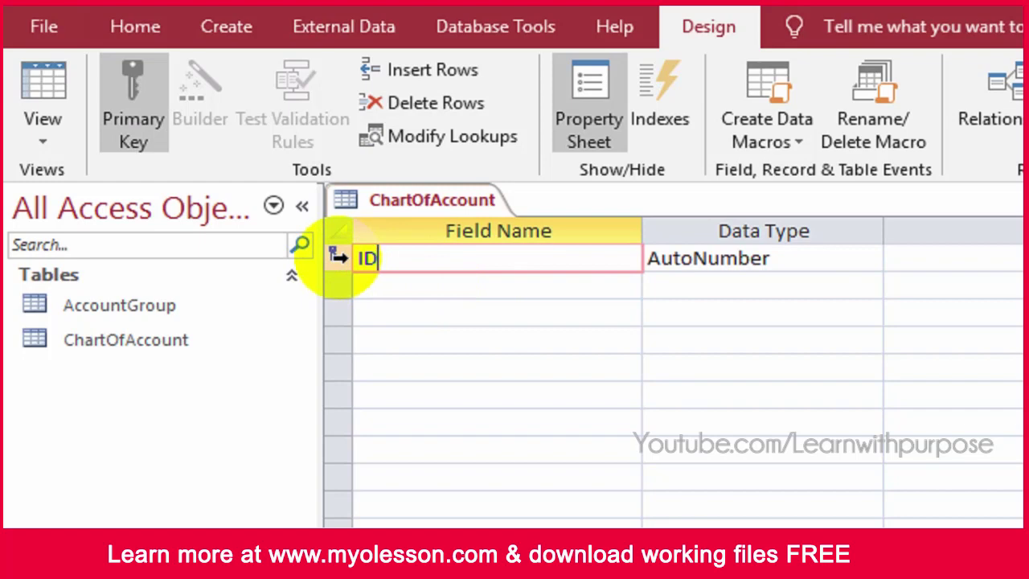
click(125, 113)
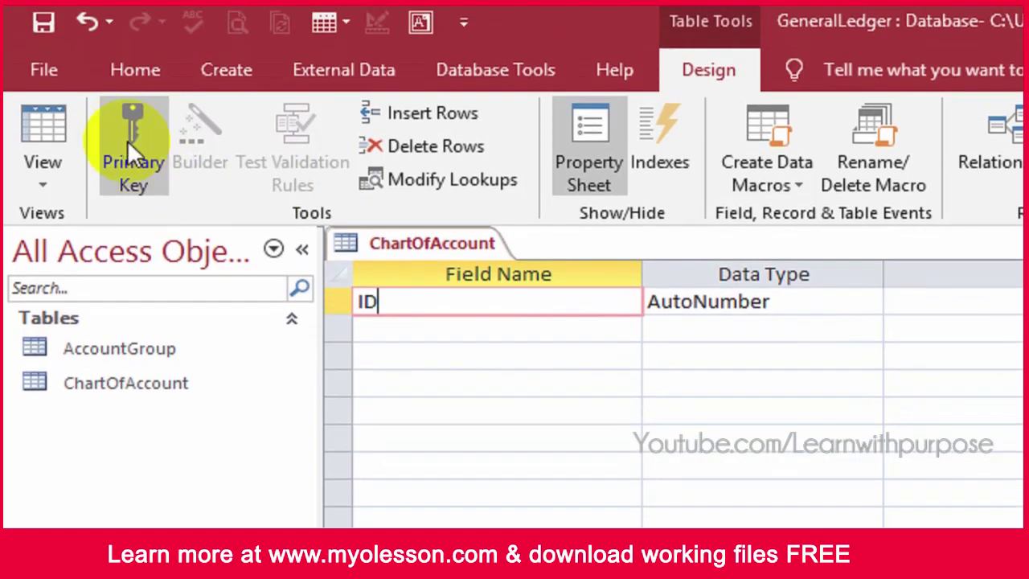
click(397, 321)
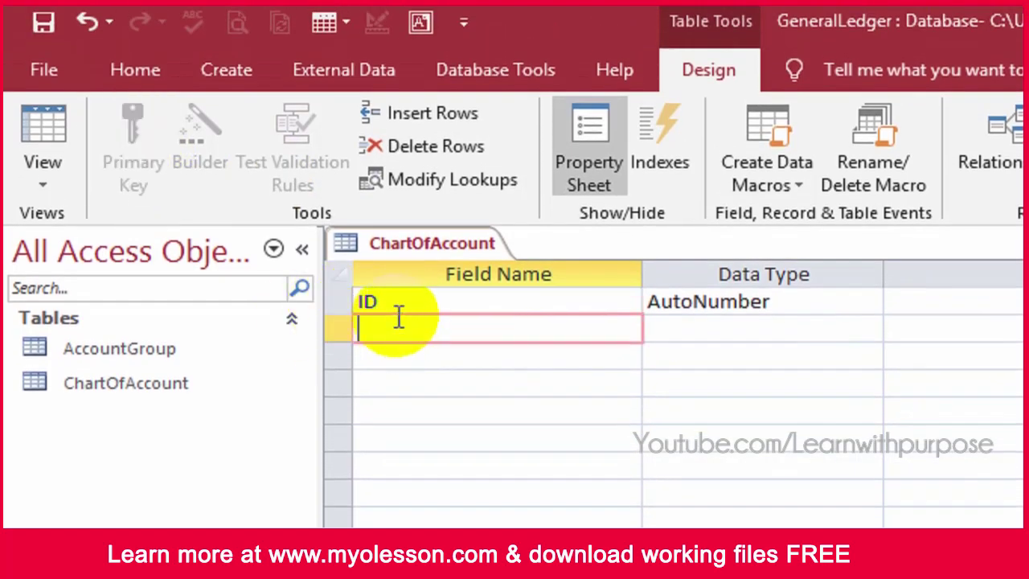
click(397, 303)
click(132, 173)
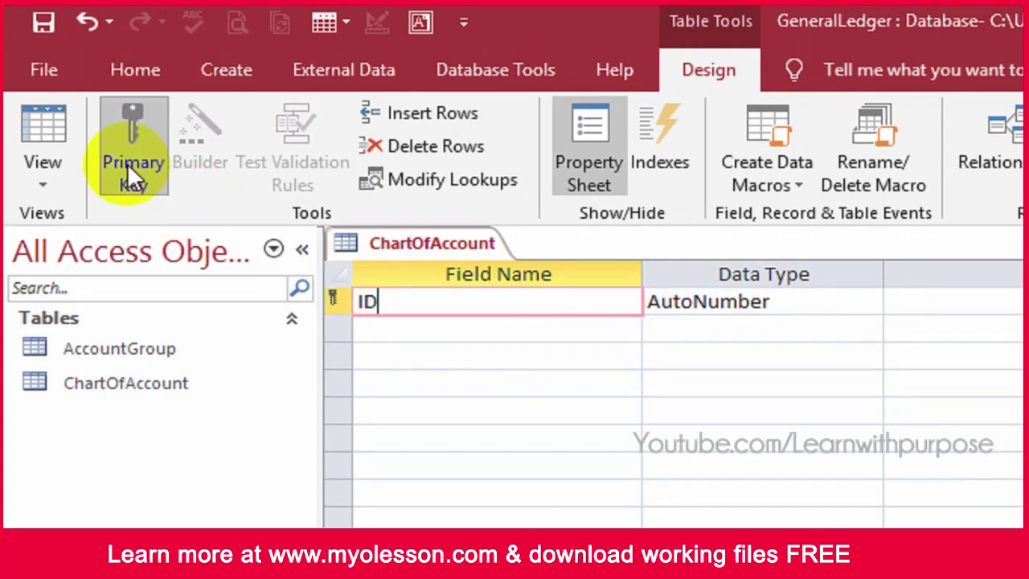
click(408, 324)
click(407, 301)
click(401, 326)
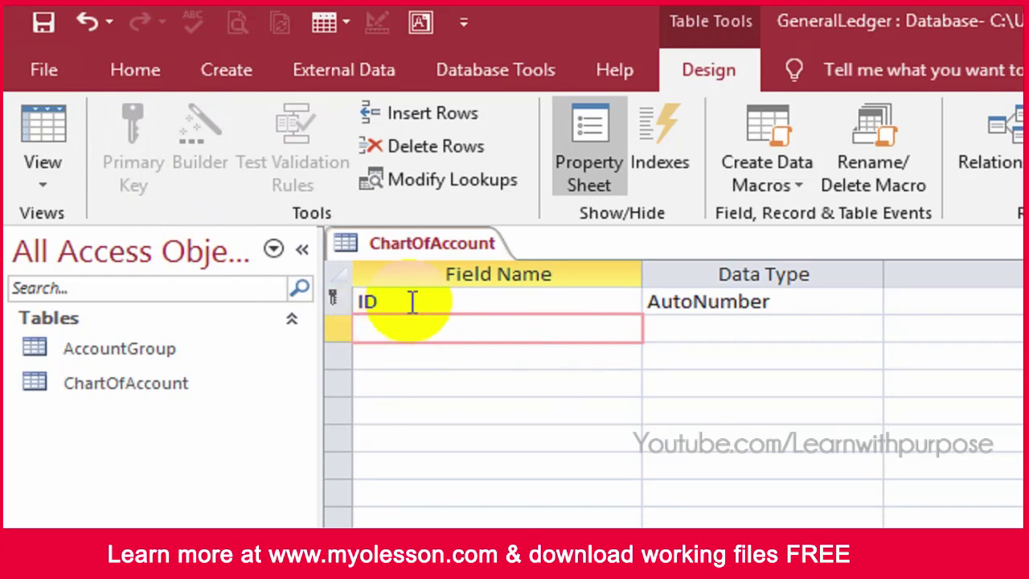
click(411, 301)
click(406, 330)
click(407, 303)
Add the fields AccountName and AccountGroup below ID in the ChartOfAccount table.
click(409, 328)
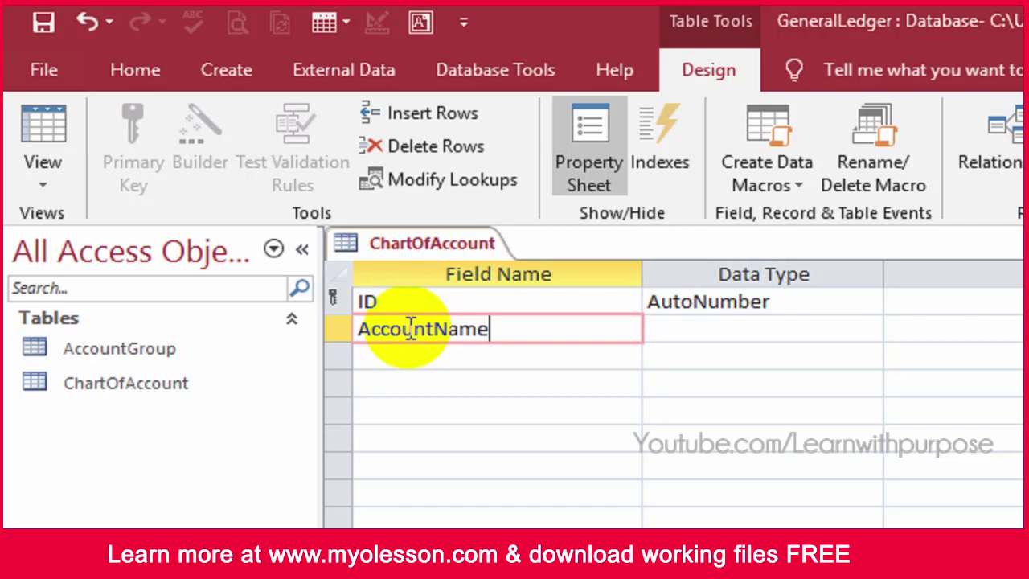
key(Down)
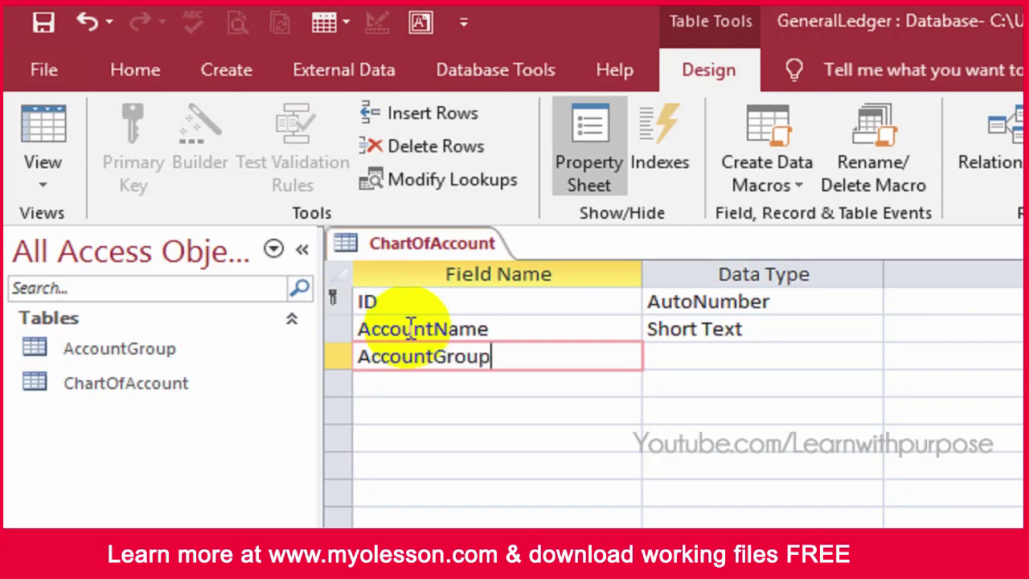
key(Tab)
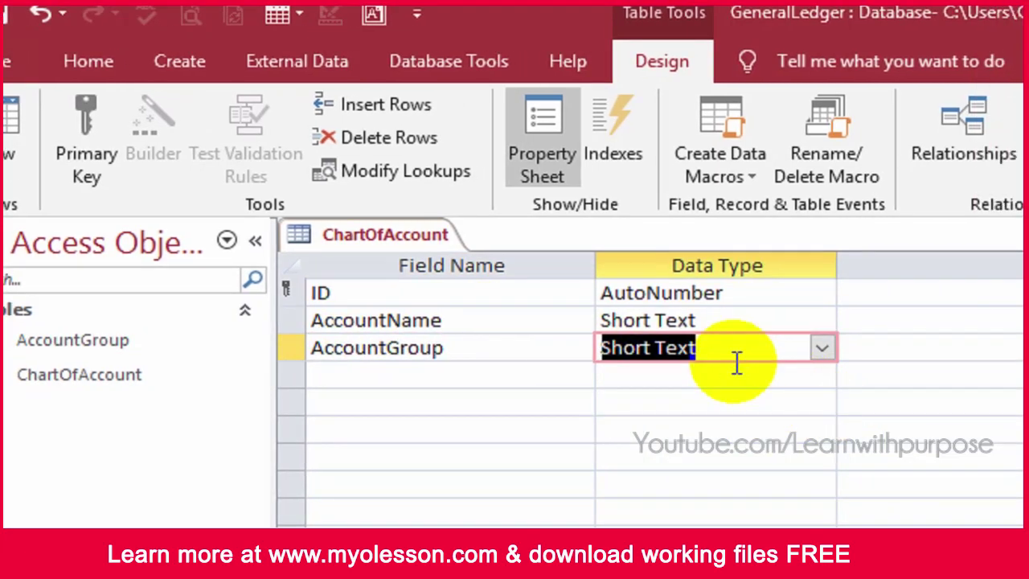
Start the Lookup Wizard for the AccountGroup field and take its values from the AccountGroup table.
text(lookup Wizard...)
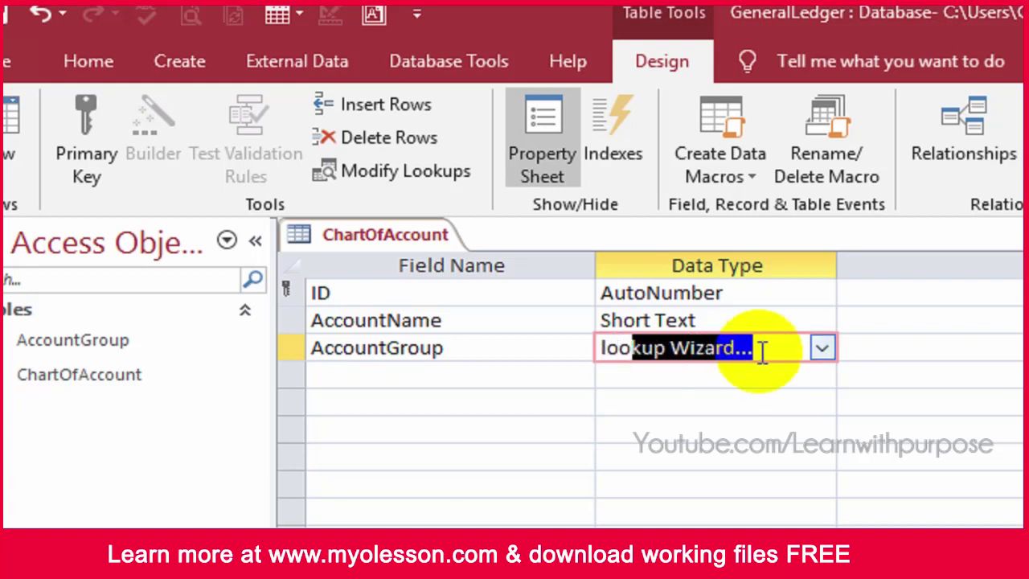
click(822, 347)
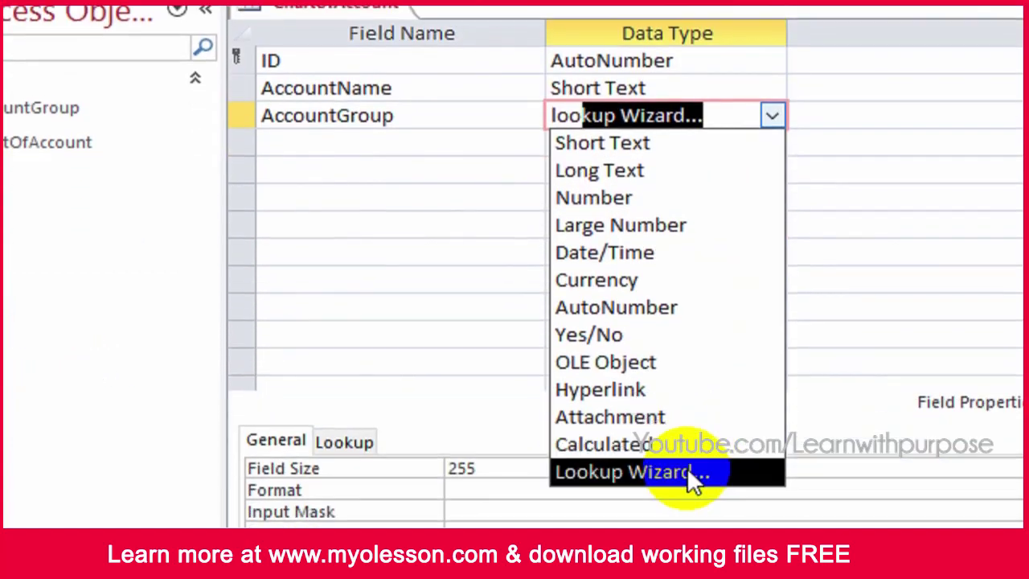
click(687, 418)
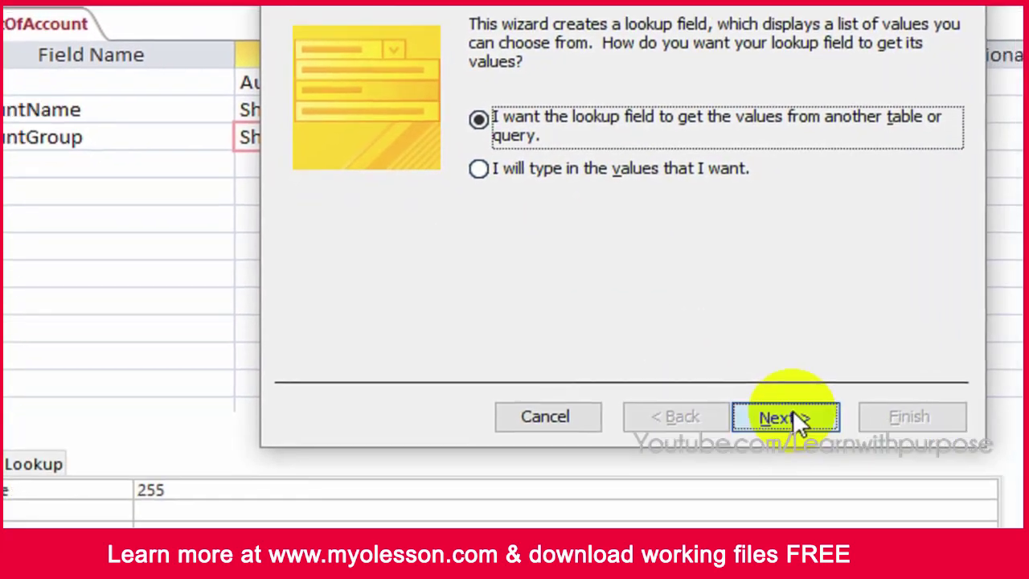
click(852, 472)
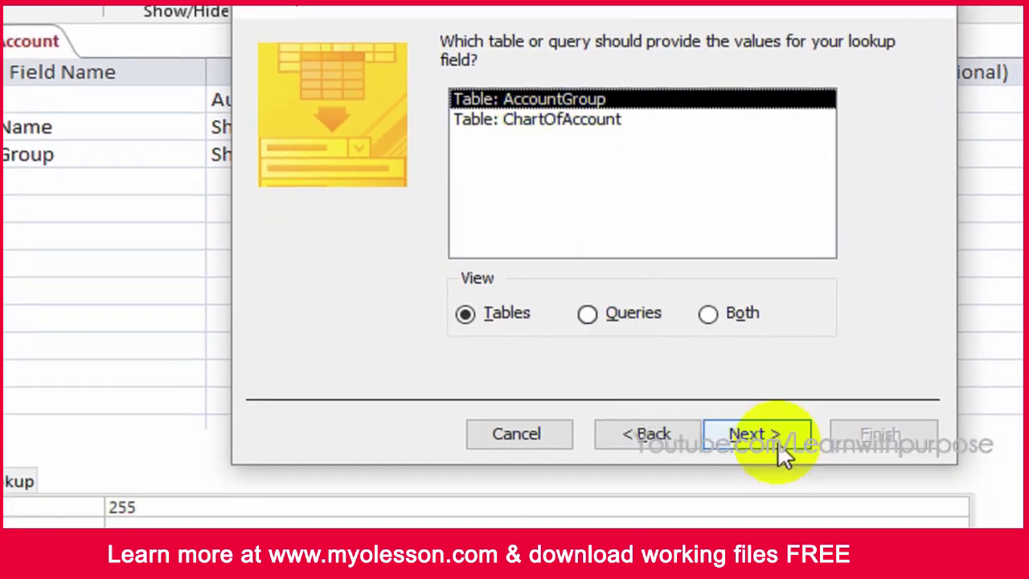
click(768, 464)
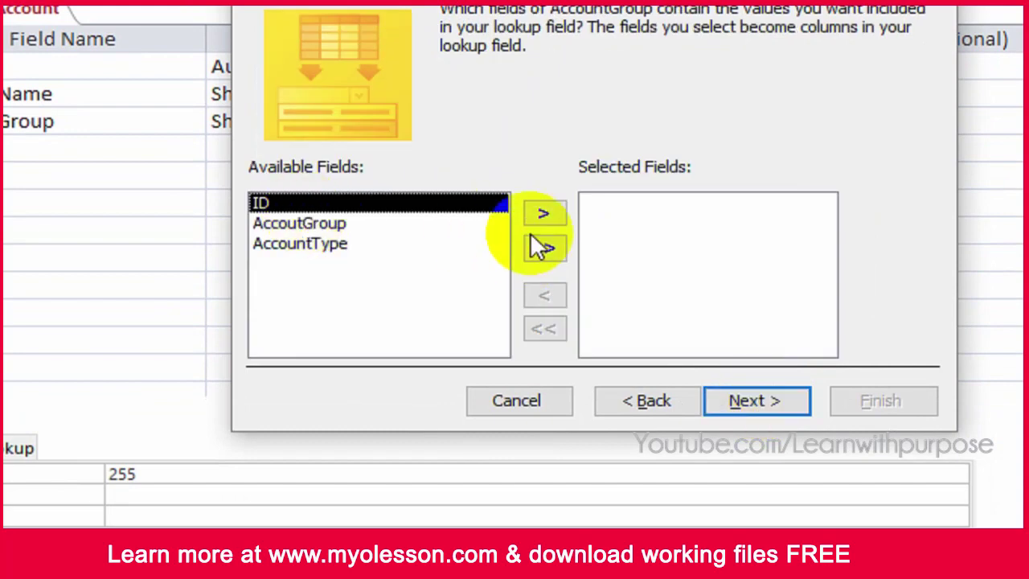
Include the ID and AccoutGroup fields in the lookup and sort it by AccoutGroup in ascending order.
click(544, 214)
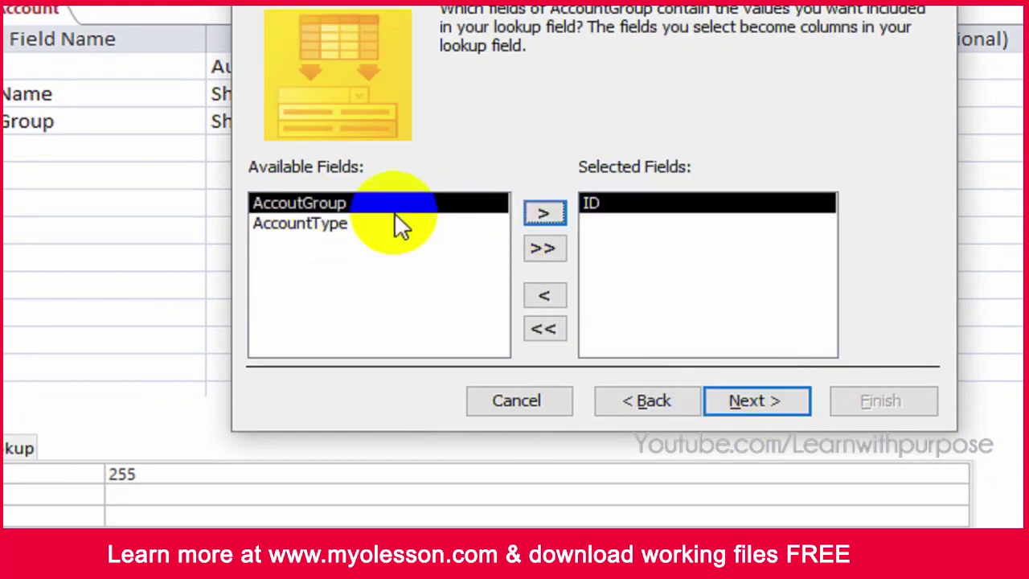
click(546, 213)
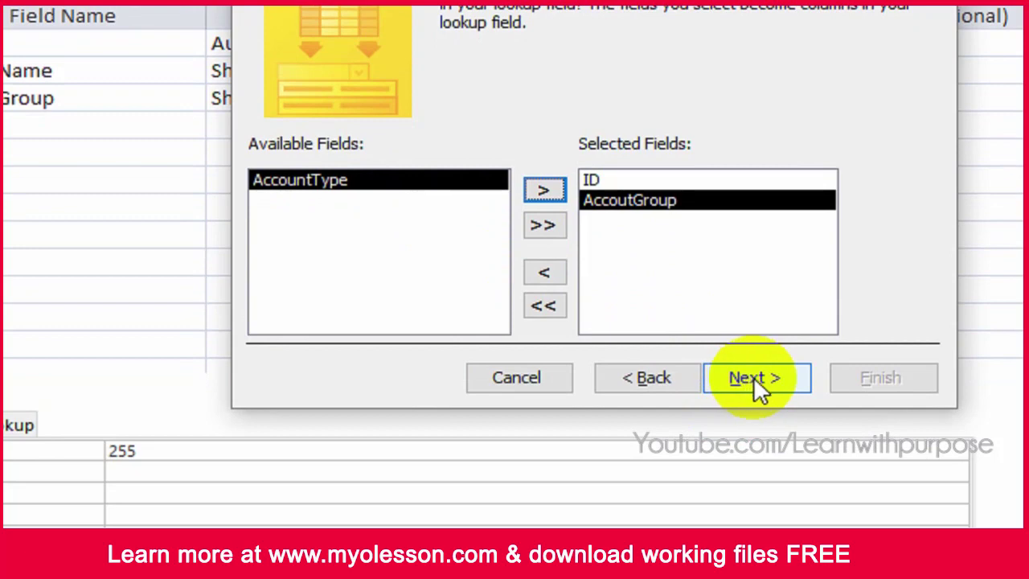
click(753, 376)
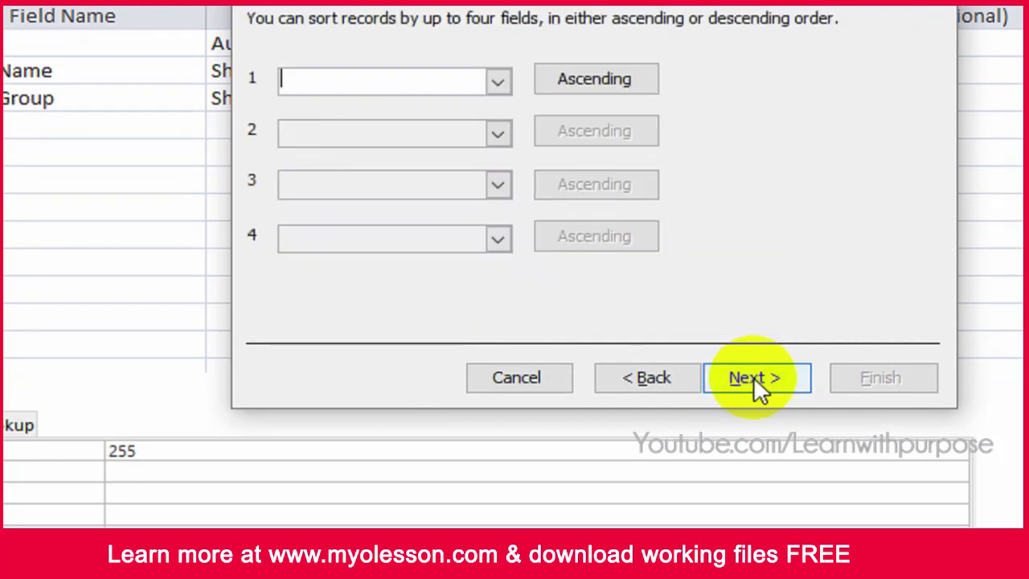
click(498, 134)
click(435, 204)
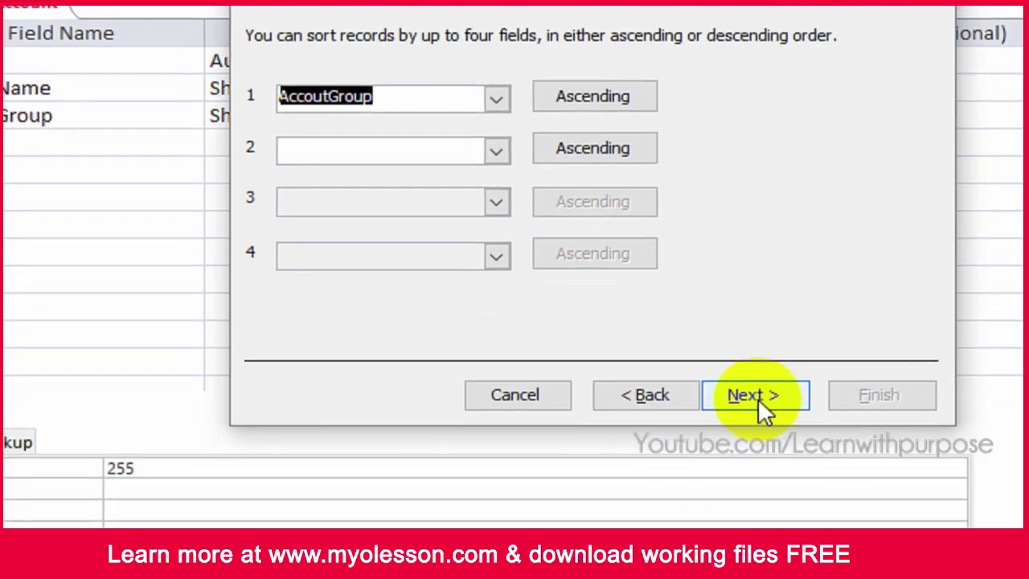
click(758, 444)
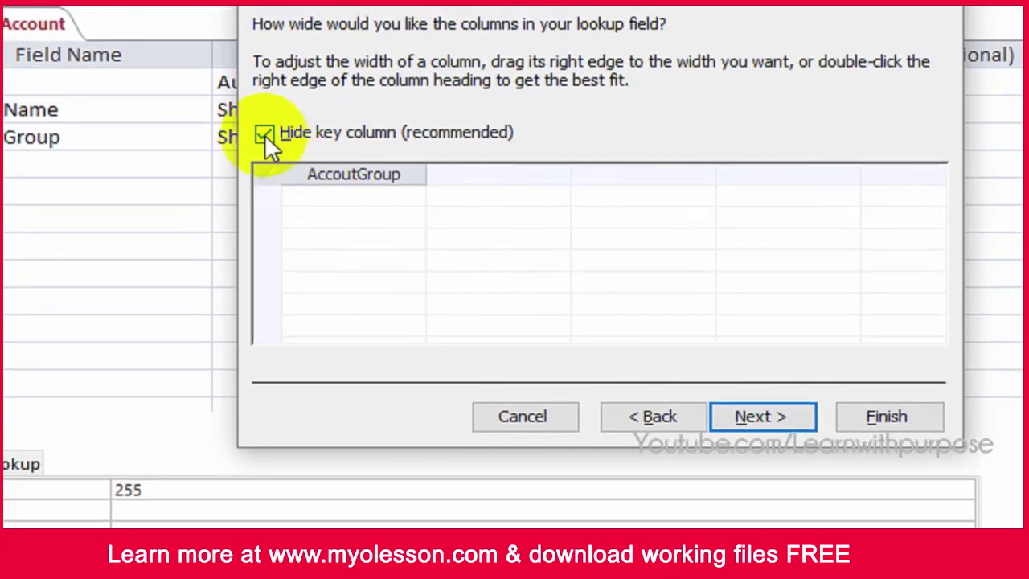
Keep the lookup's key column hidden and finish the Lookup Wizard, saving the ChartOfAccount table.
click(264, 134)
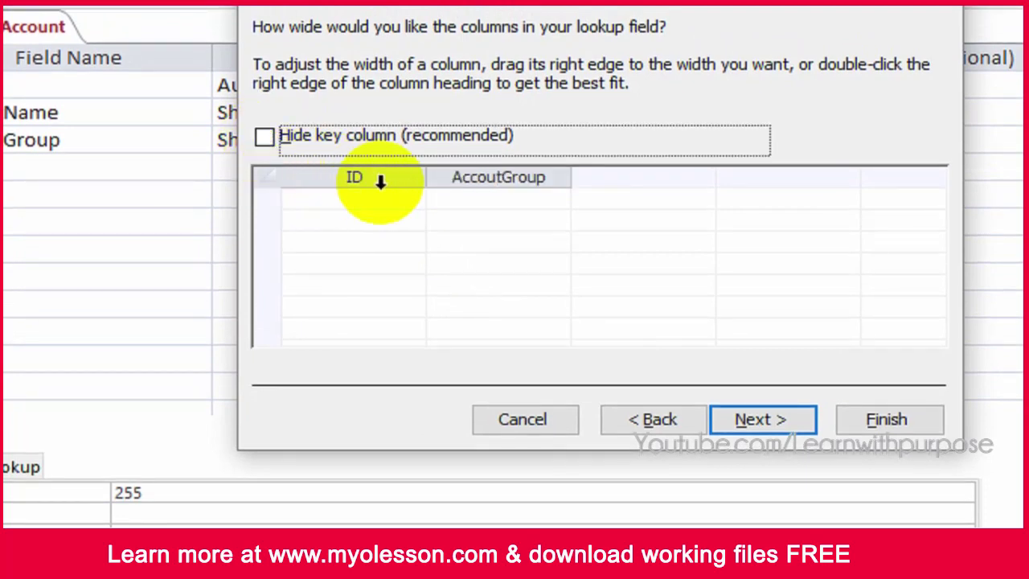
click(263, 137)
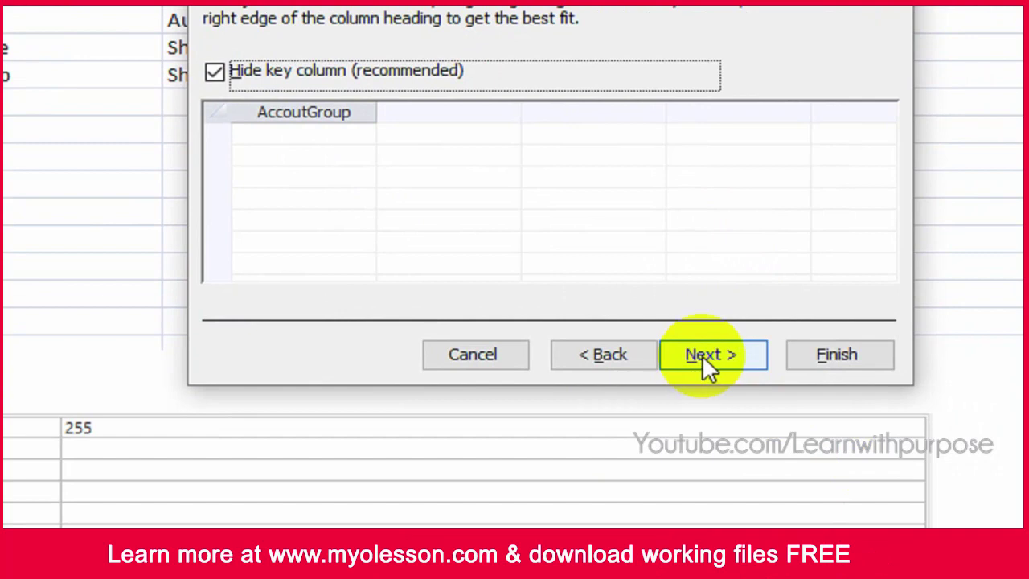
click(704, 355)
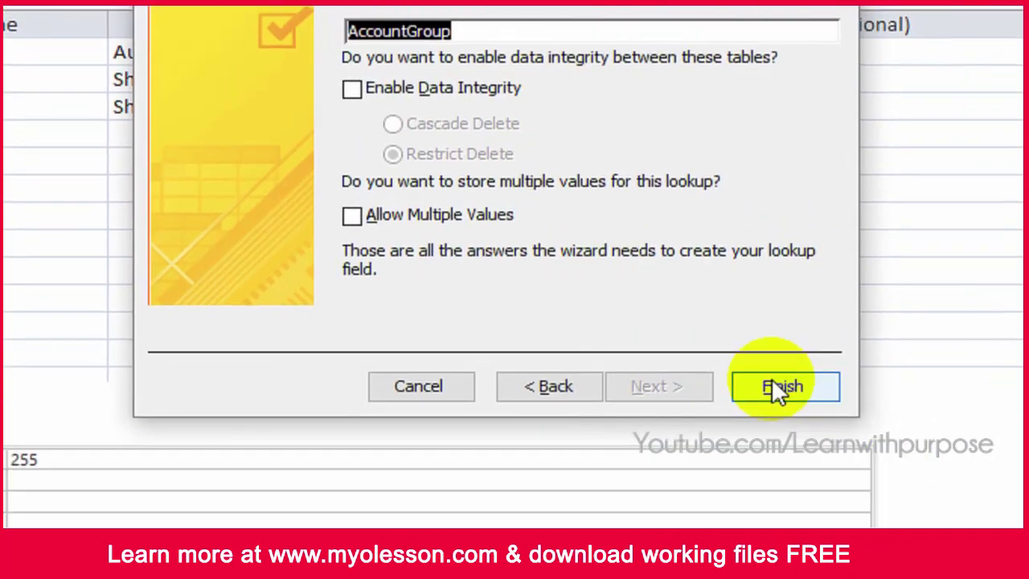
click(776, 388)
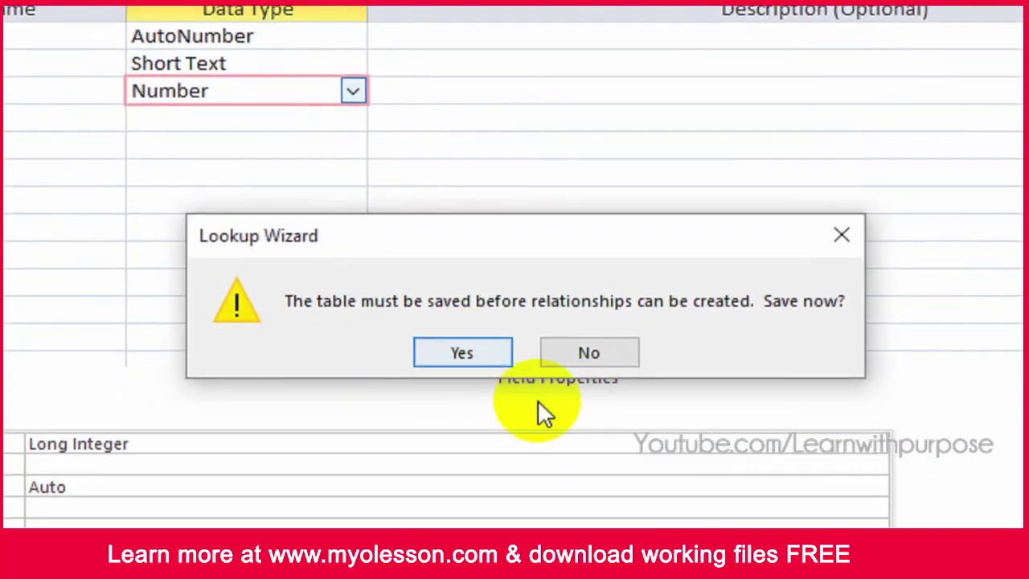
click(469, 352)
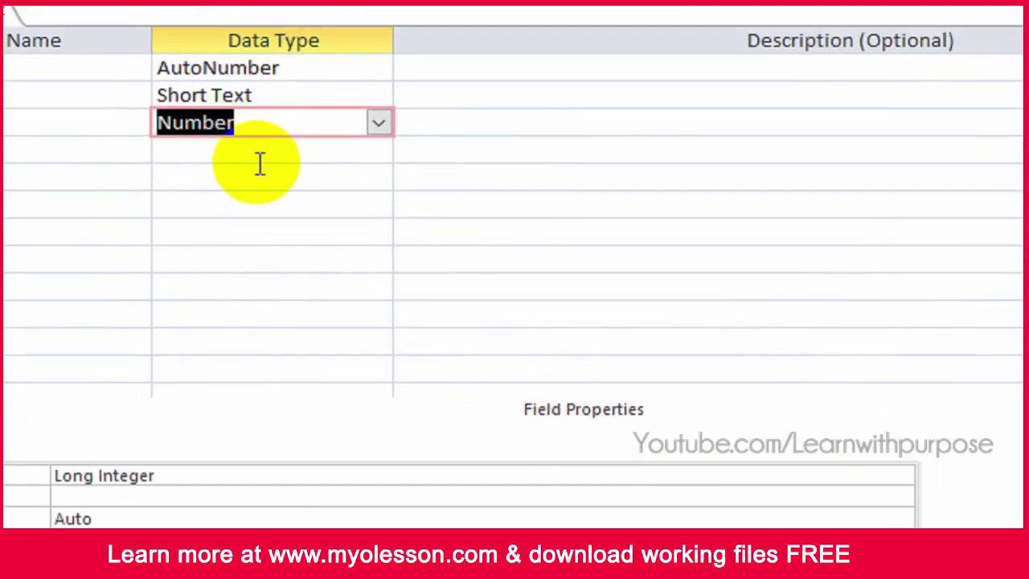
Open the Relationships window and move the ChartOfAccount table away from AccountGroup to examine the link between them.
click(217, 106)
click(226, 91)
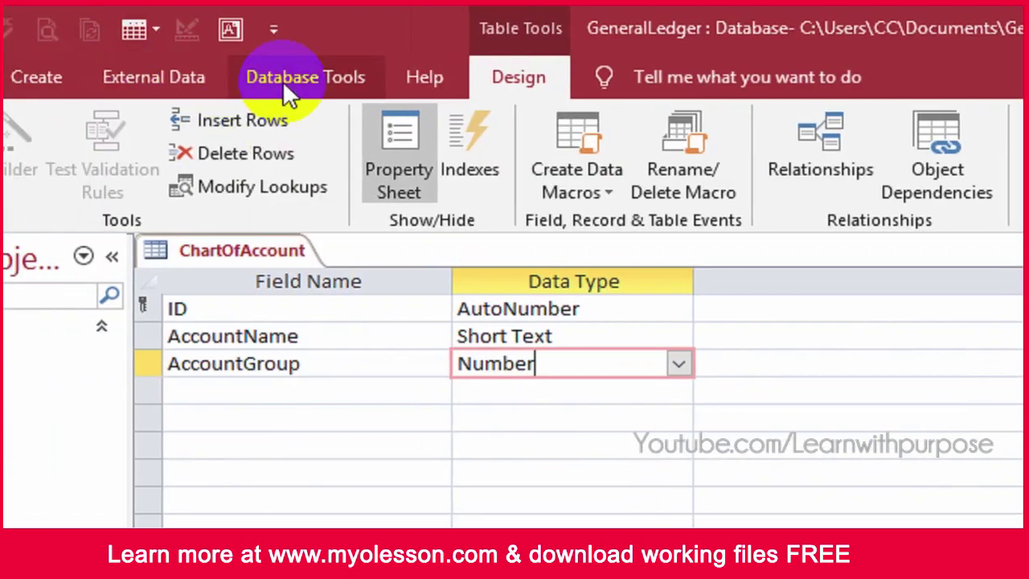
click(282, 80)
click(205, 169)
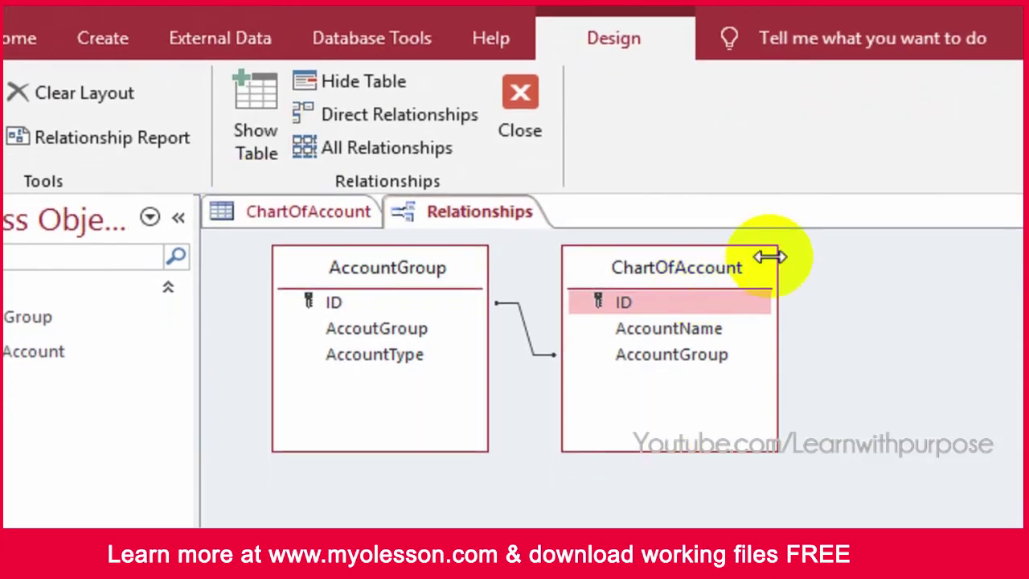
drag(703, 259, 964, 329)
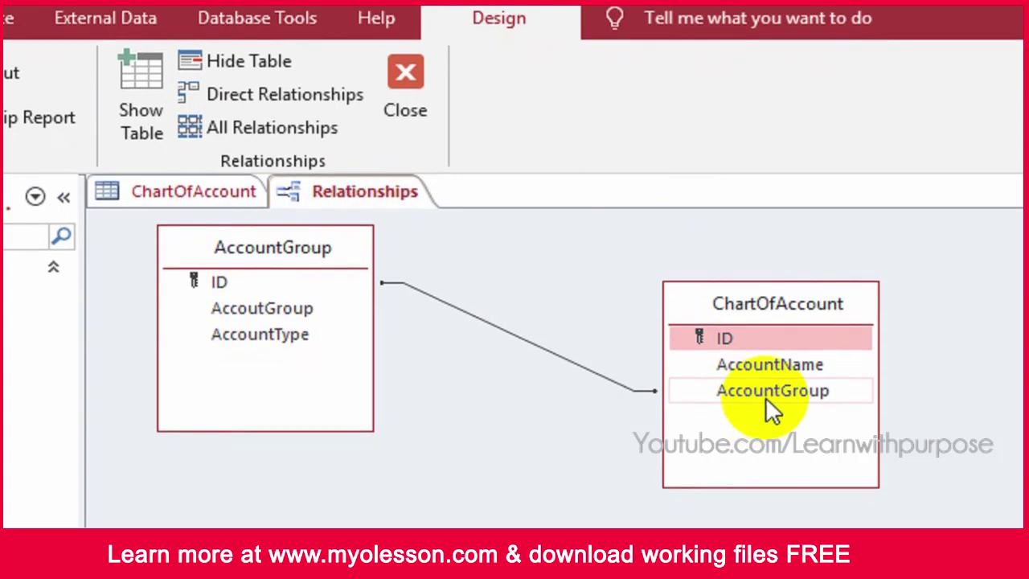
Close the Relationships window and return to the ChartOfAccount table design.
right_click(361, 191)
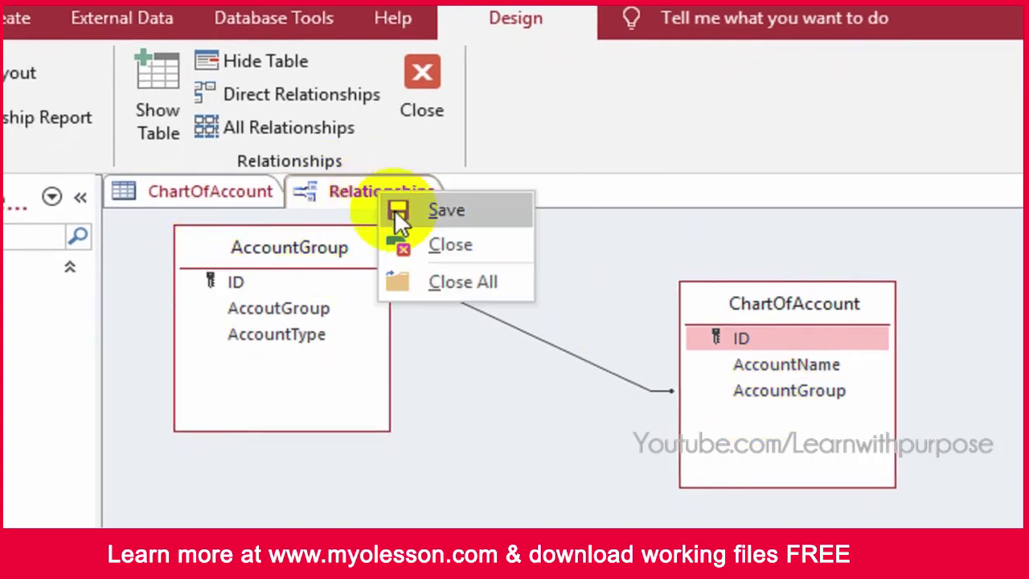
click(434, 241)
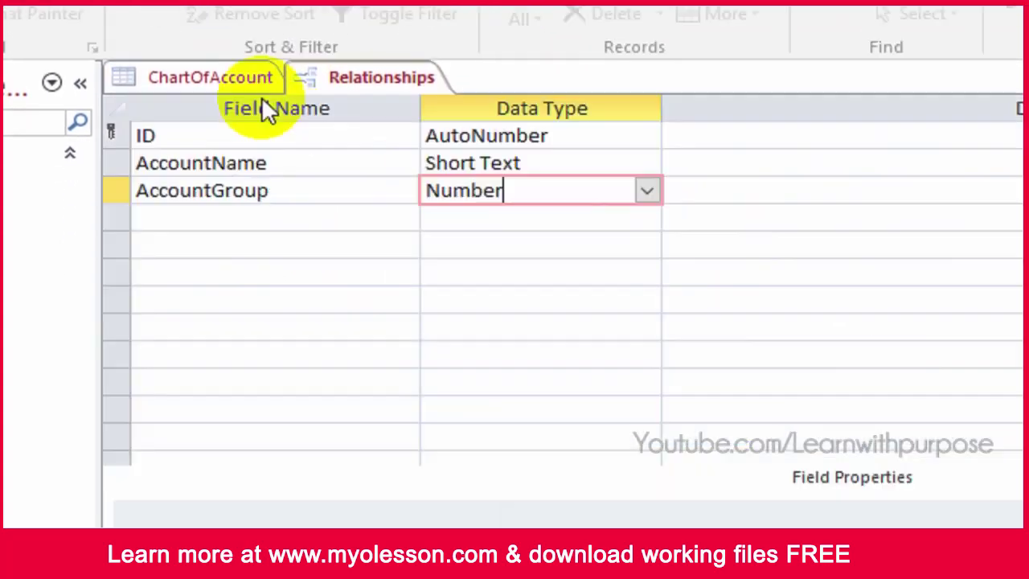
click(487, 217)
click(530, 197)
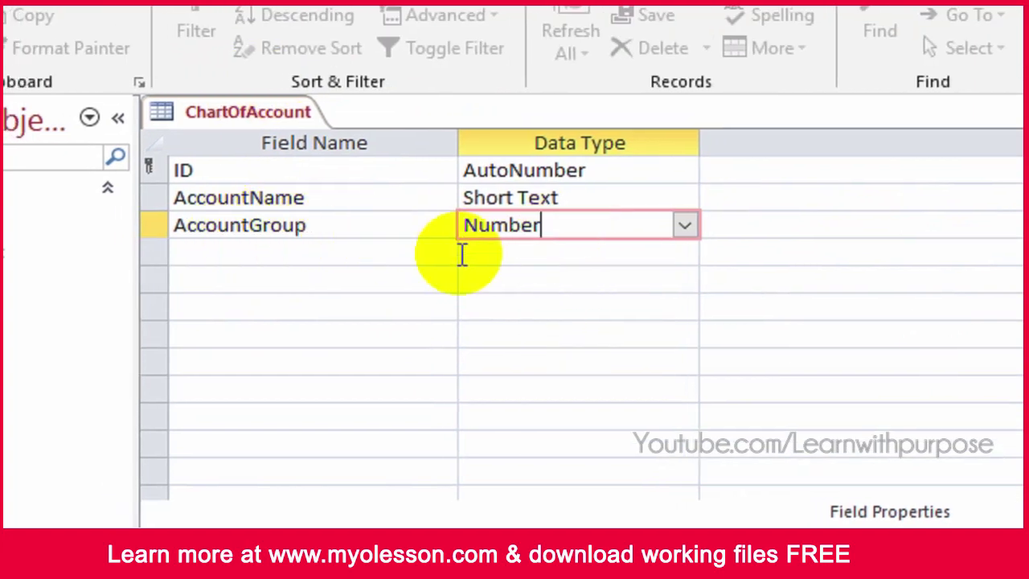
Open the AccountGroup table in Design view and go to the data type of its AccoutGroup field.
right_click(139, 215)
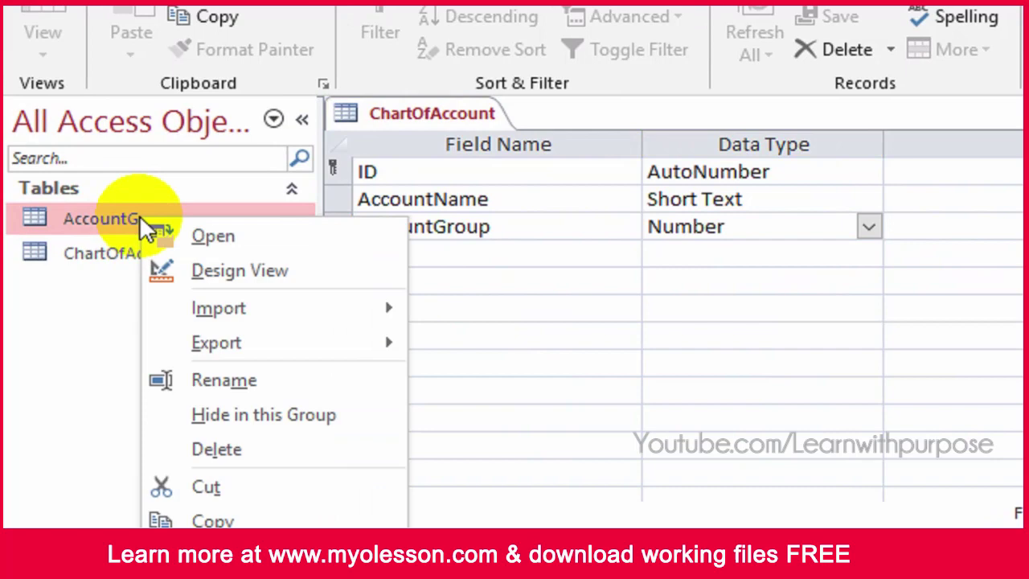
click(257, 238)
click(45, 100)
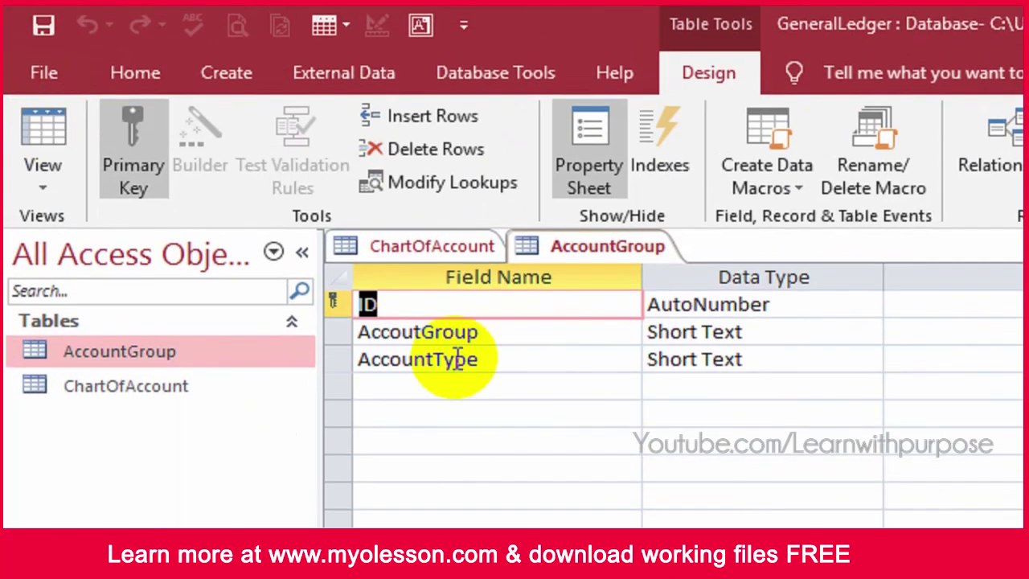
click(522, 334)
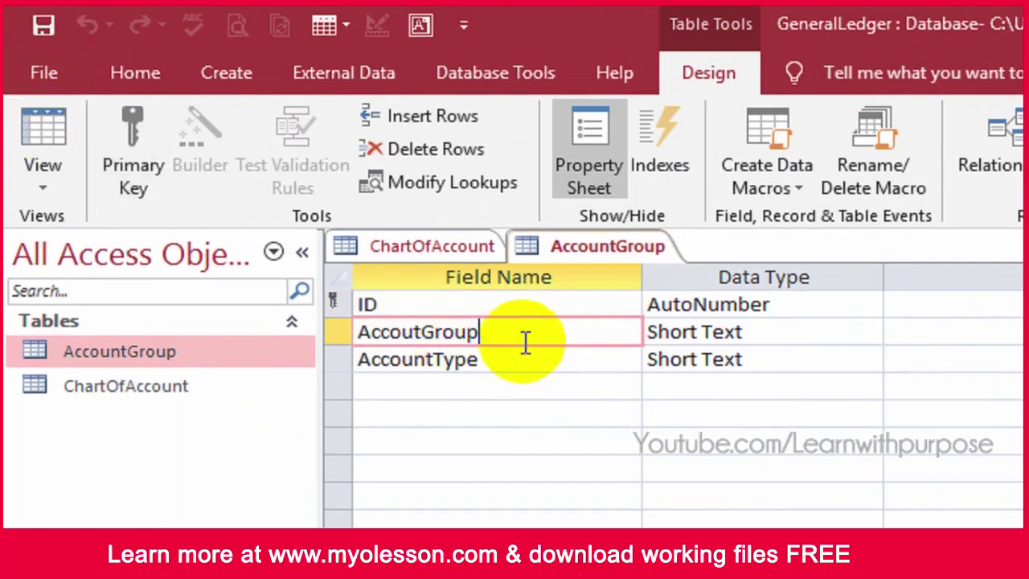
click(758, 340)
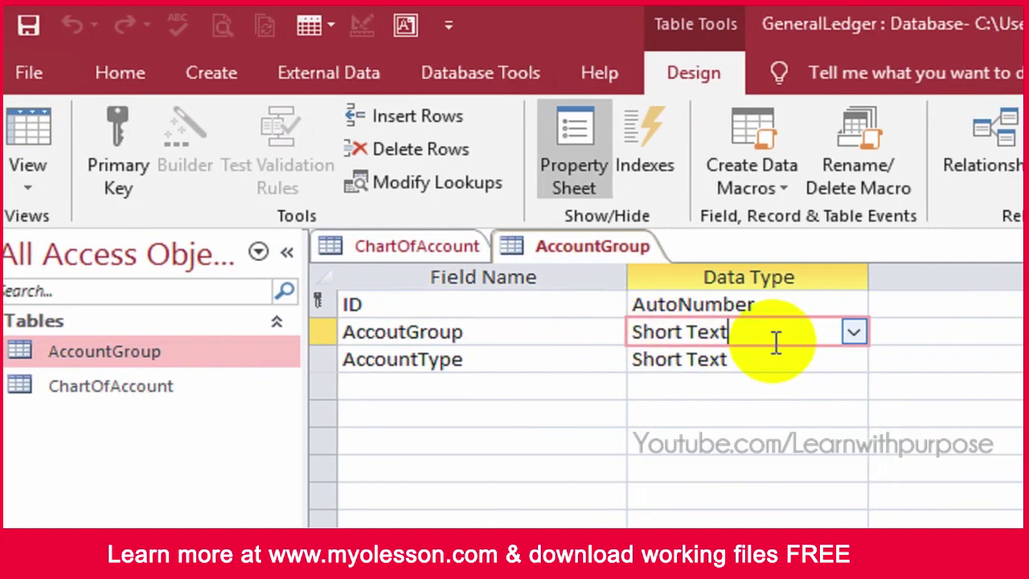
Compare the key and account group fields and their data types in the ChartOfAccount and AccountGroup table designs.
click(426, 238)
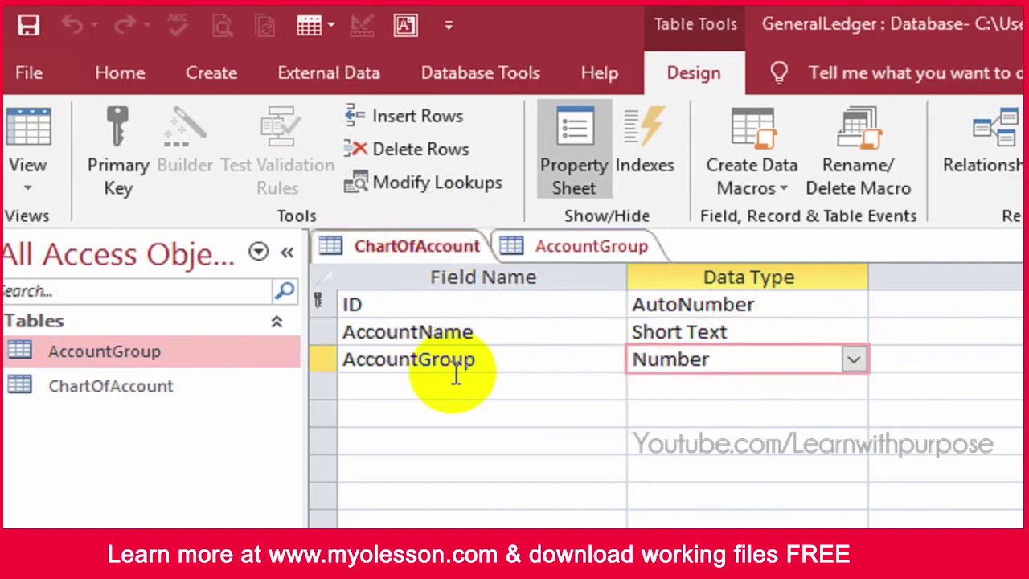
click(537, 367)
click(730, 367)
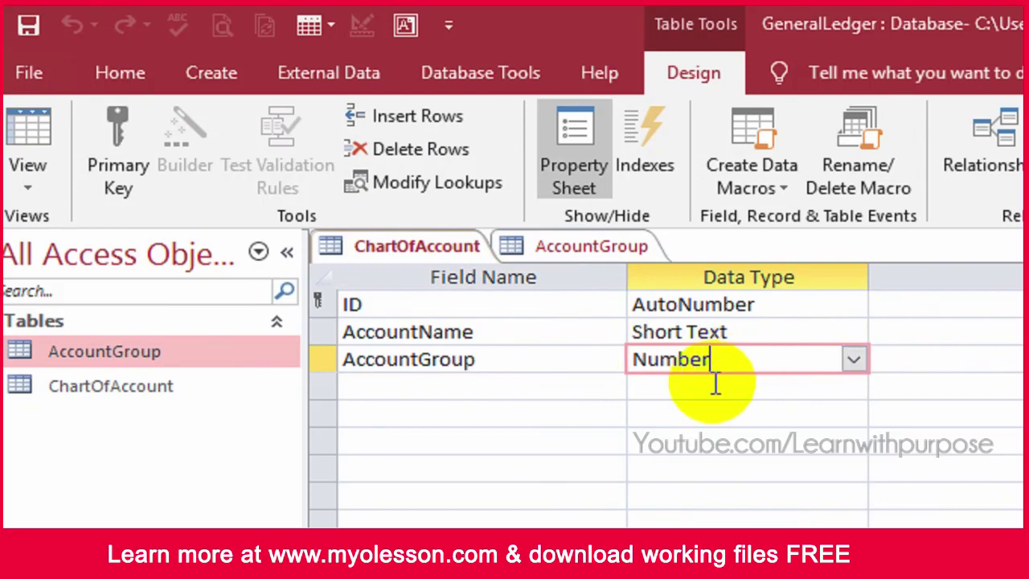
click(718, 391)
click(728, 359)
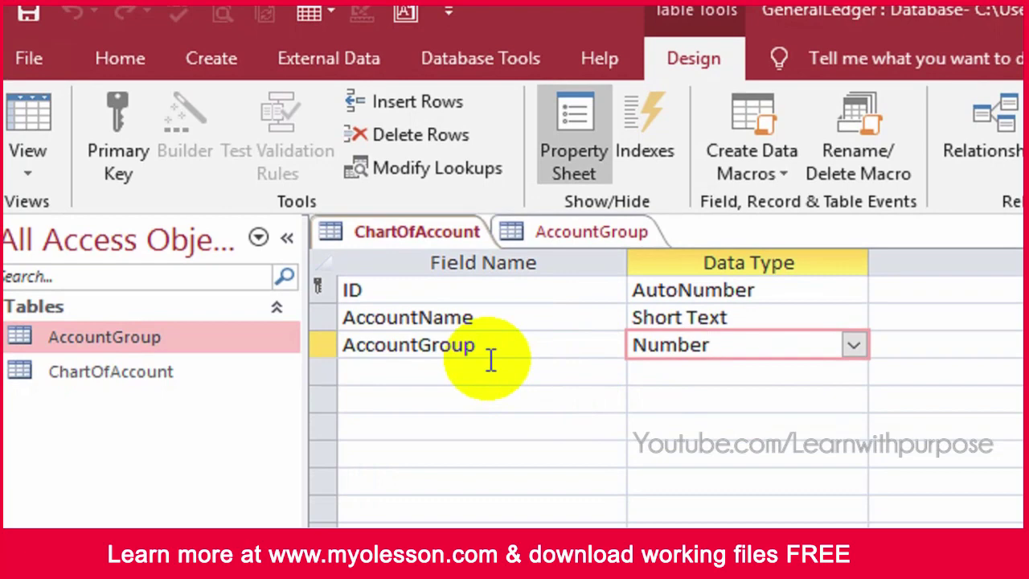
click(476, 289)
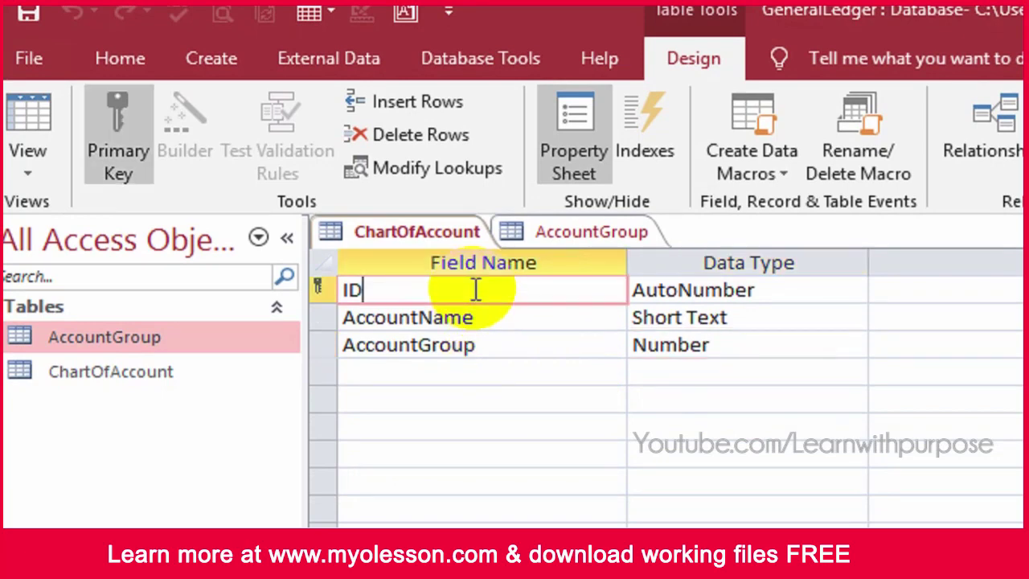
click(563, 232)
click(443, 291)
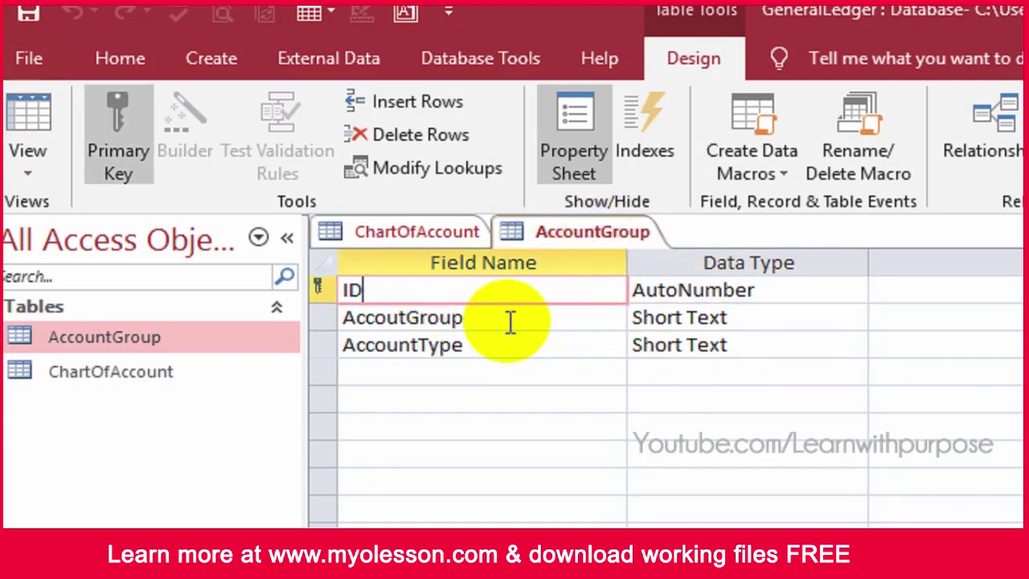
click(498, 317)
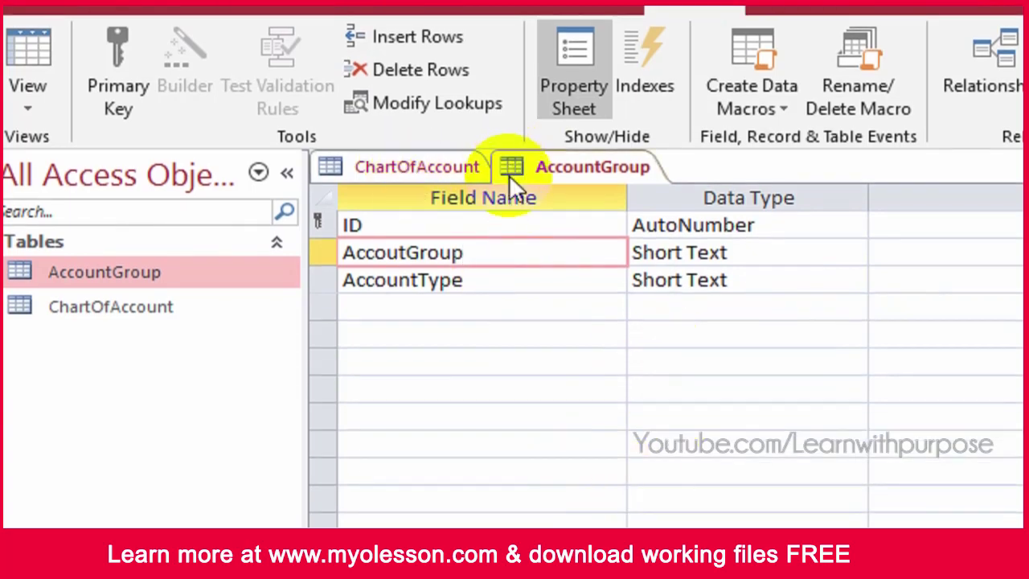
Examine the lookup properties of the AccountGroup field in the ChartOfAccount table design.
click(432, 170)
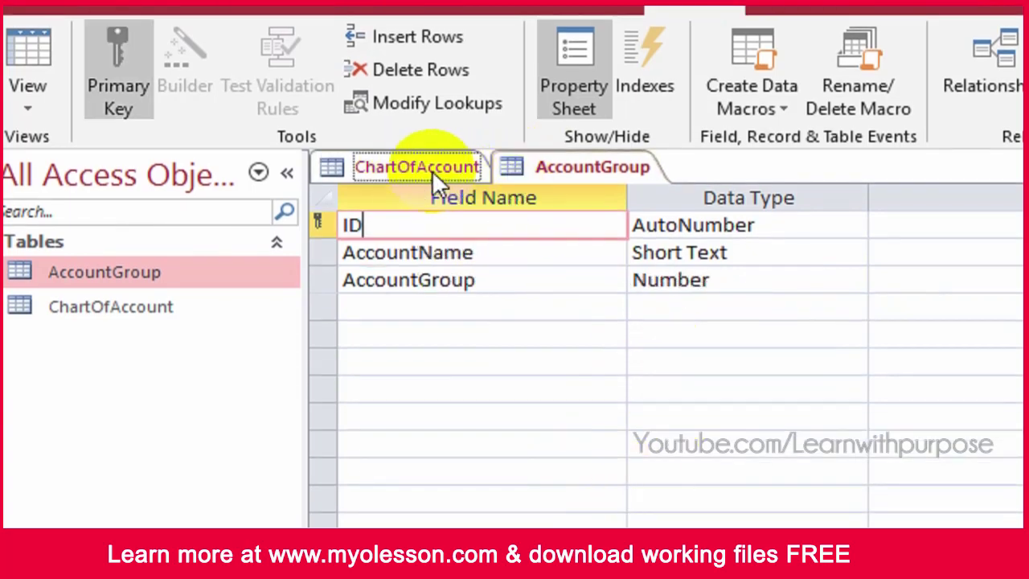
click(723, 286)
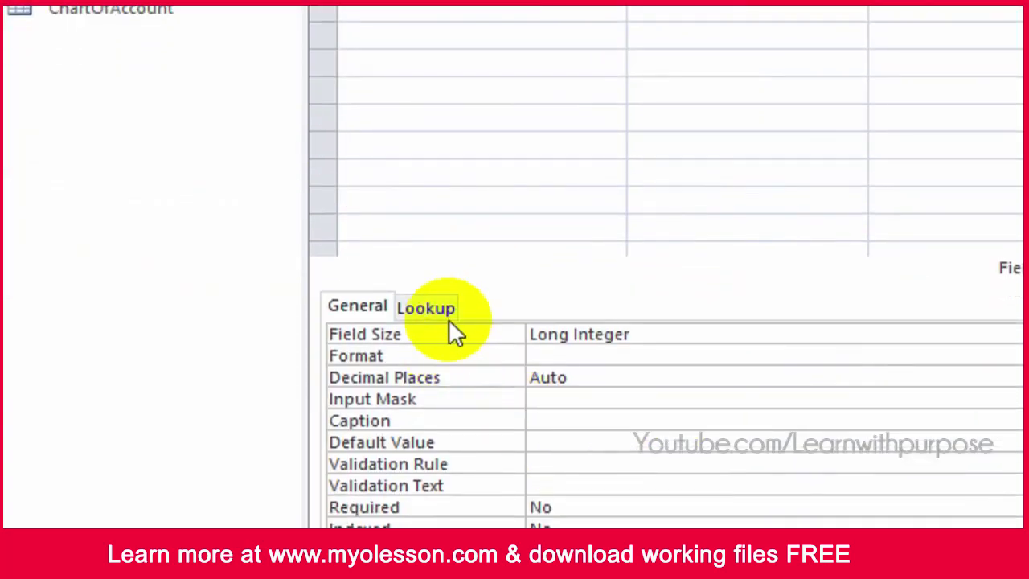
click(426, 310)
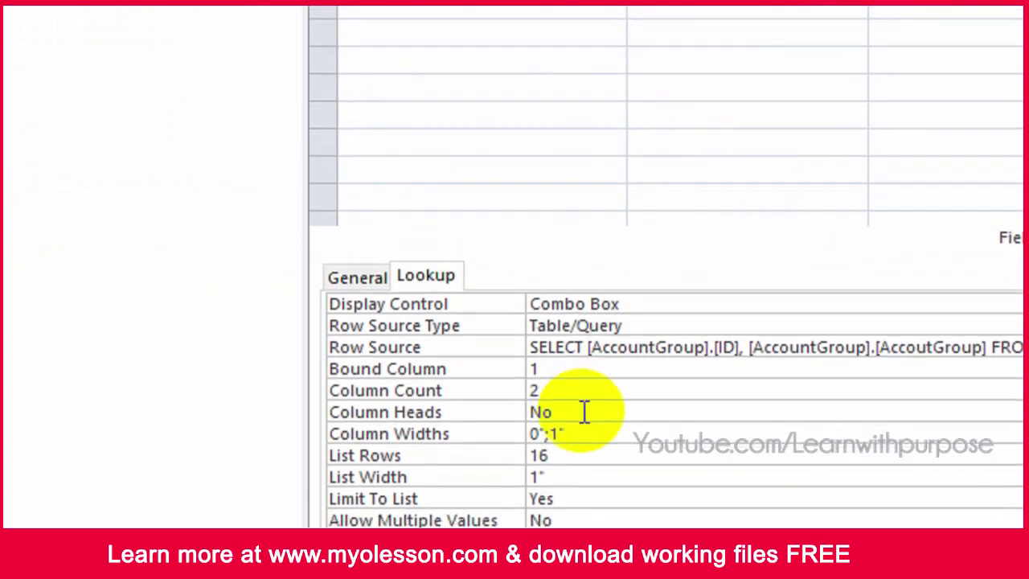
click(536, 382)
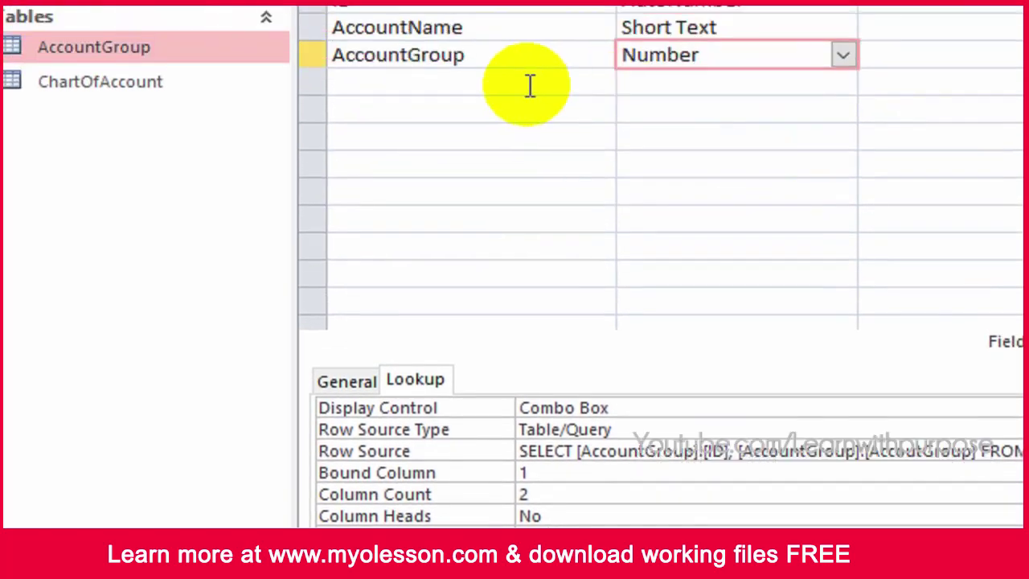
click(516, 133)
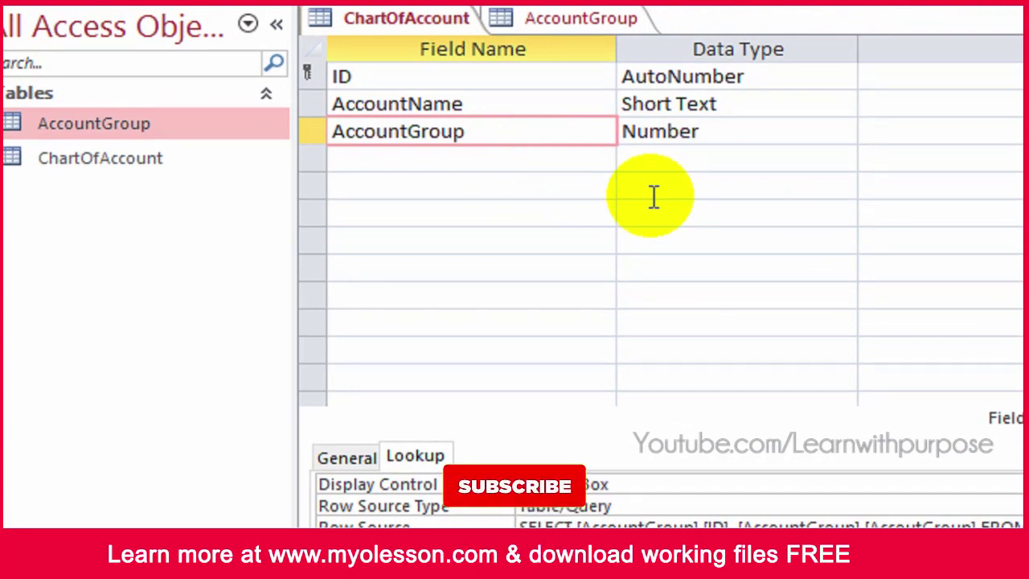
click(726, 134)
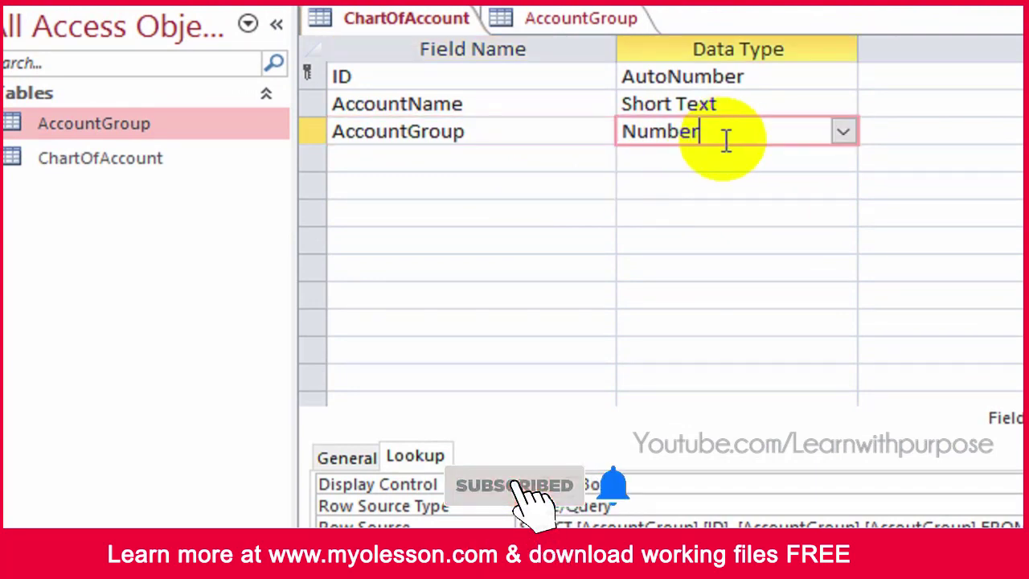
click(525, 161)
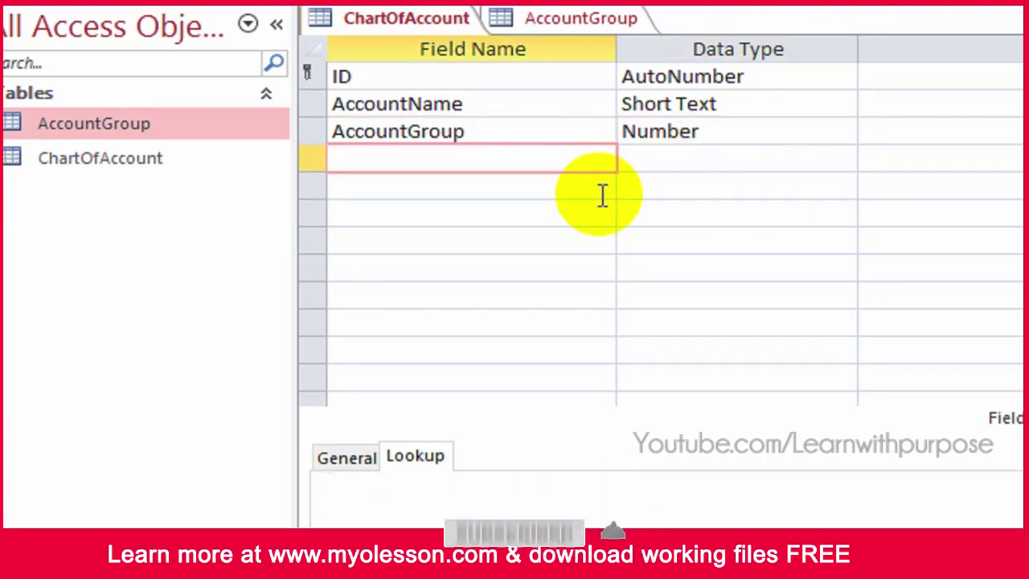
click(721, 162)
click(725, 134)
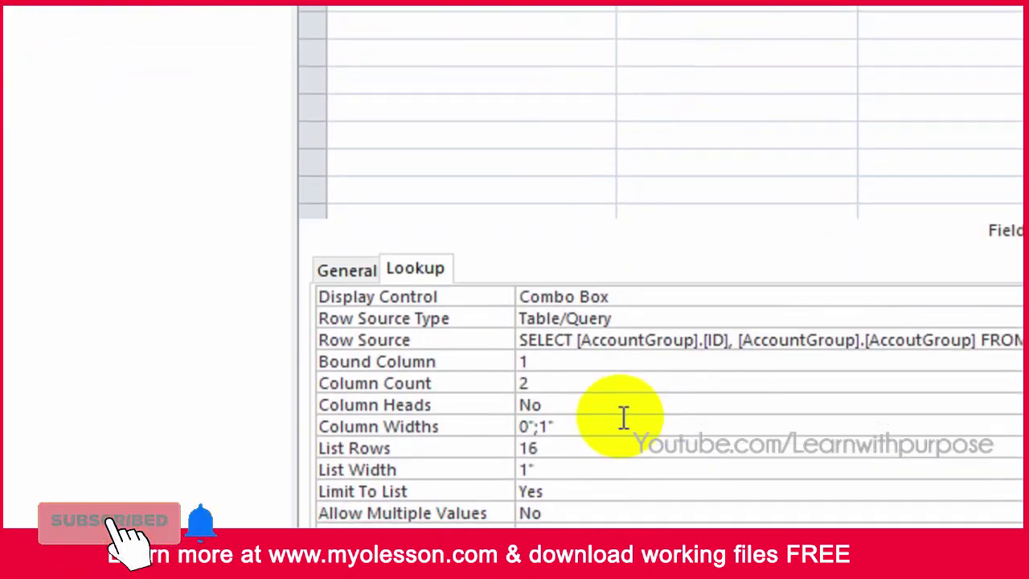
click(536, 116)
click(700, 135)
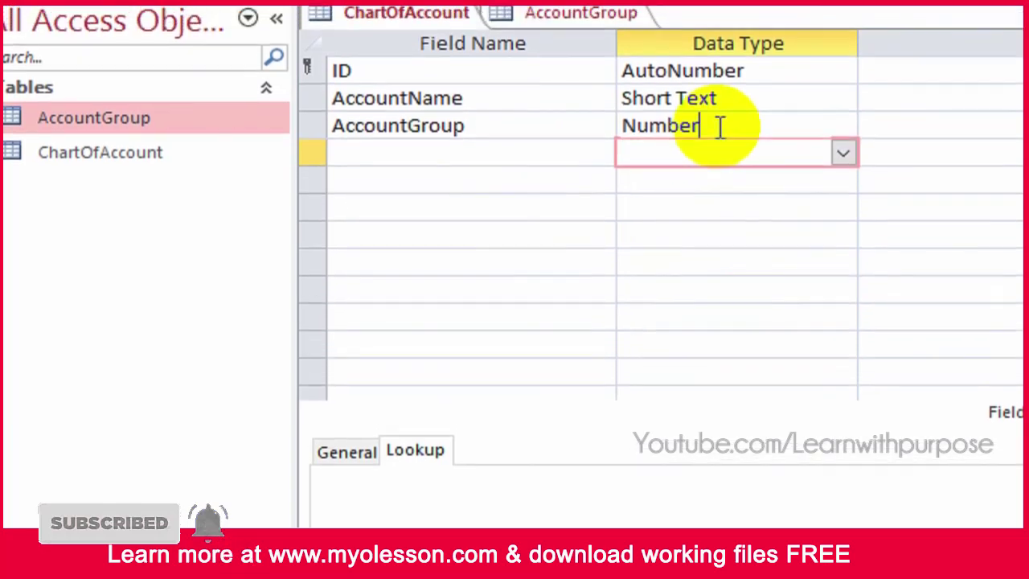
click(719, 100)
click(505, 121)
click(508, 104)
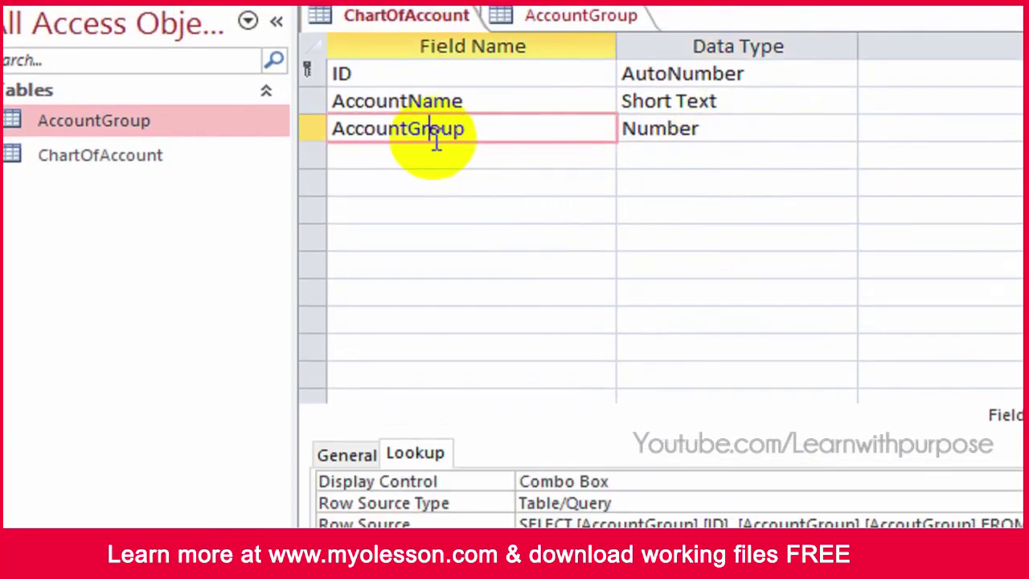
click(489, 160)
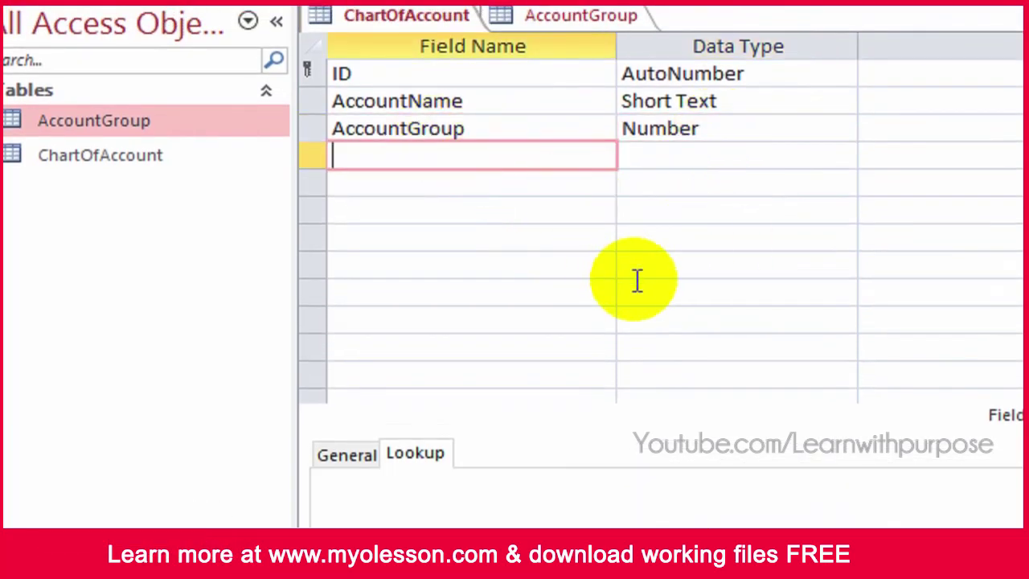
click(515, 131)
click(482, 156)
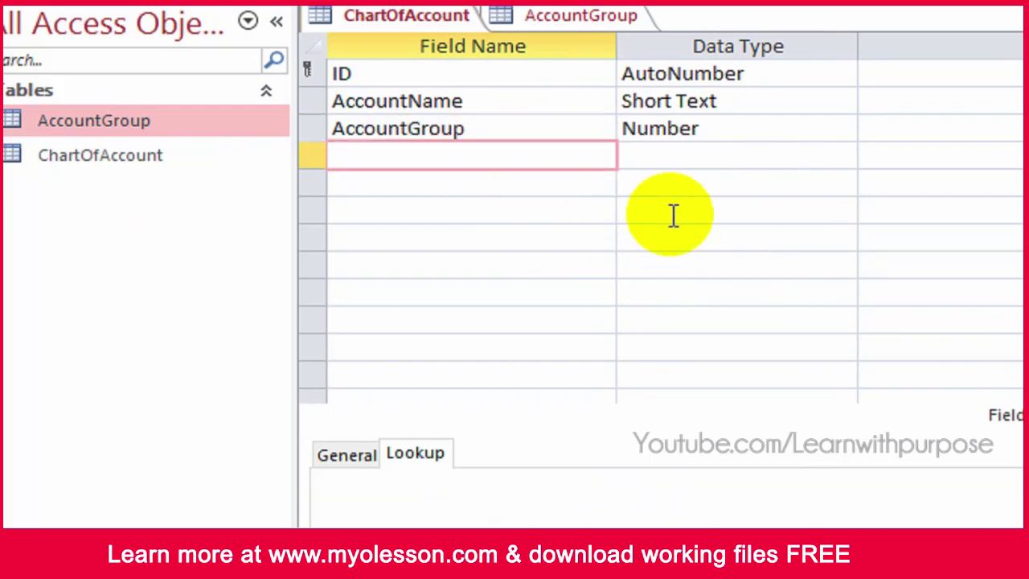
Copy the AccountGroup field name into a new ChartOfAccount row as a Short Text field and view its general properties.
click(499, 131)
key(F2)
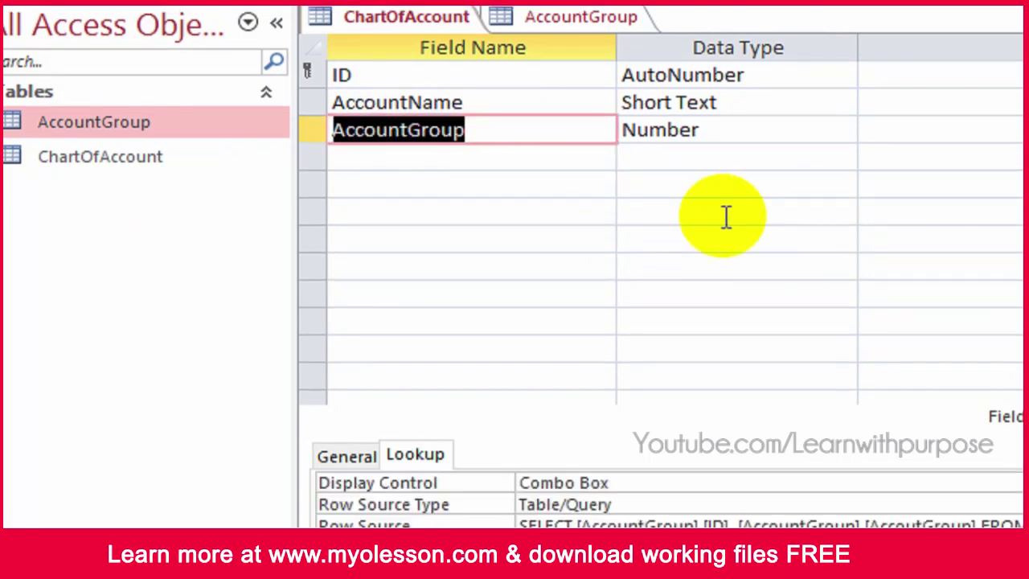
key(Down)
key(Tab)
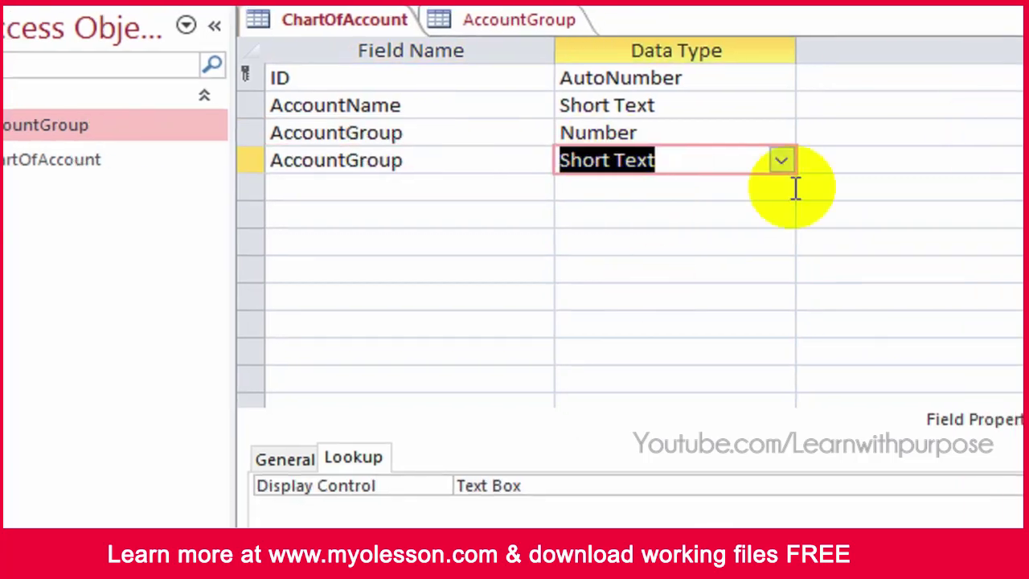
click(434, 196)
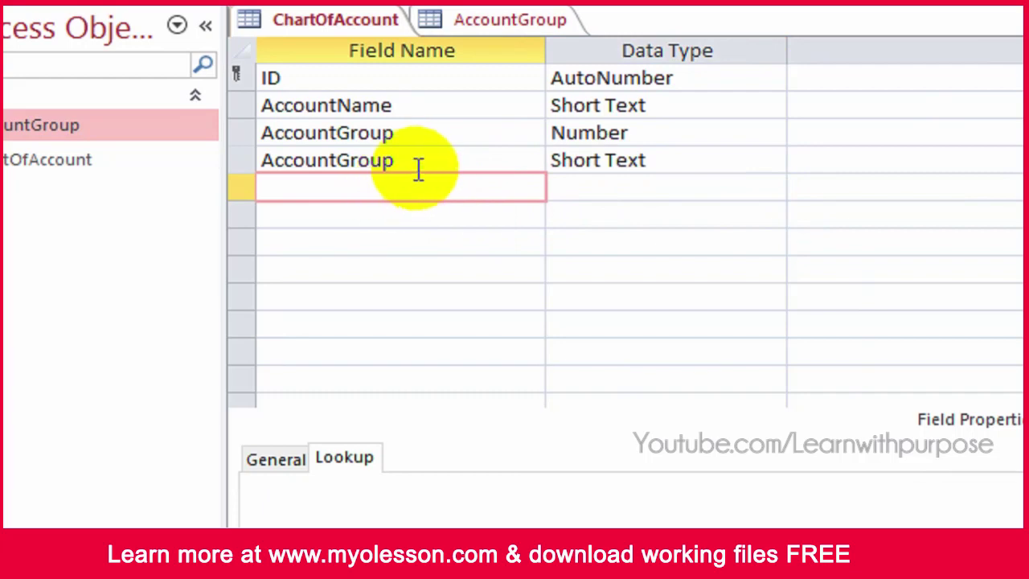
click(420, 168)
click(288, 460)
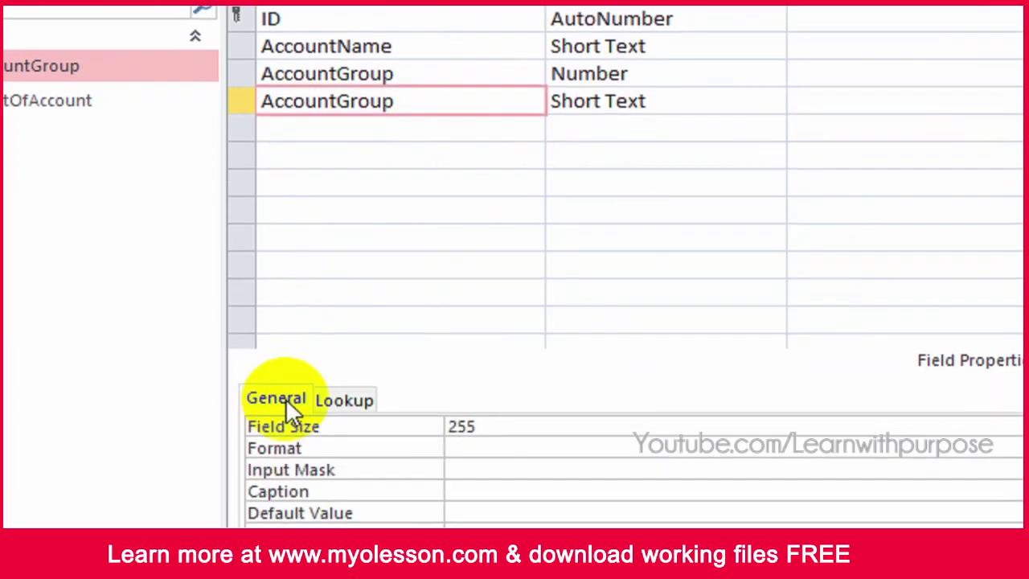
drag(394, 133, 236, 128)
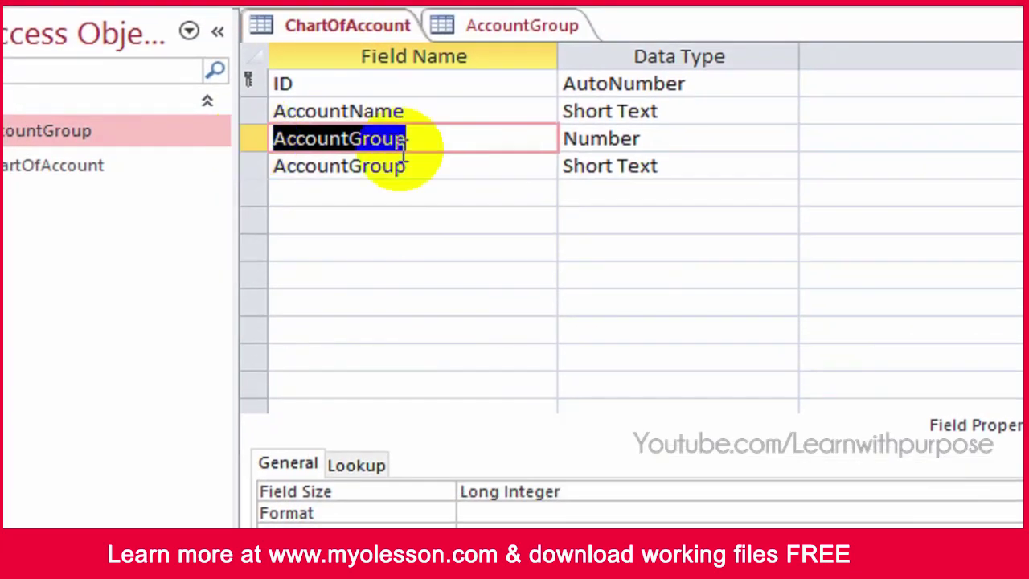
Add a field named AccoutType with the Short Text data type below the other ChartOfAccount fields.
click(437, 165)
click(405, 199)
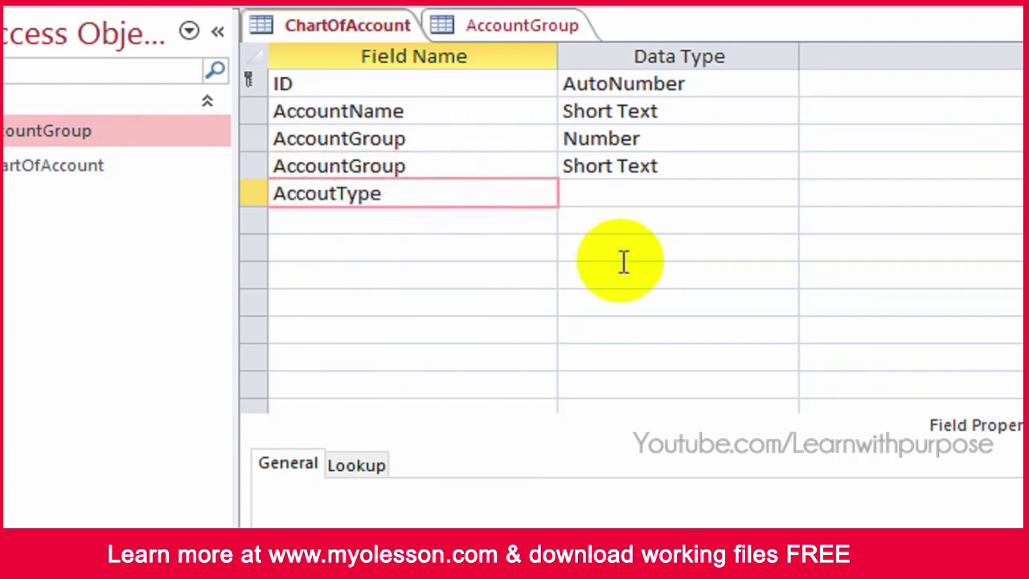
key(Tab)
click(602, 222)
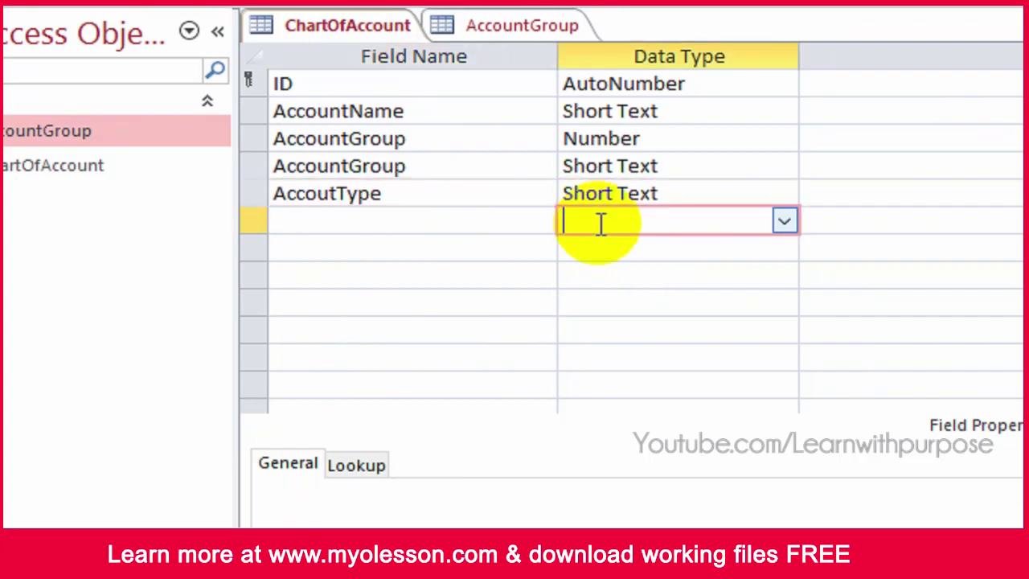
click(667, 194)
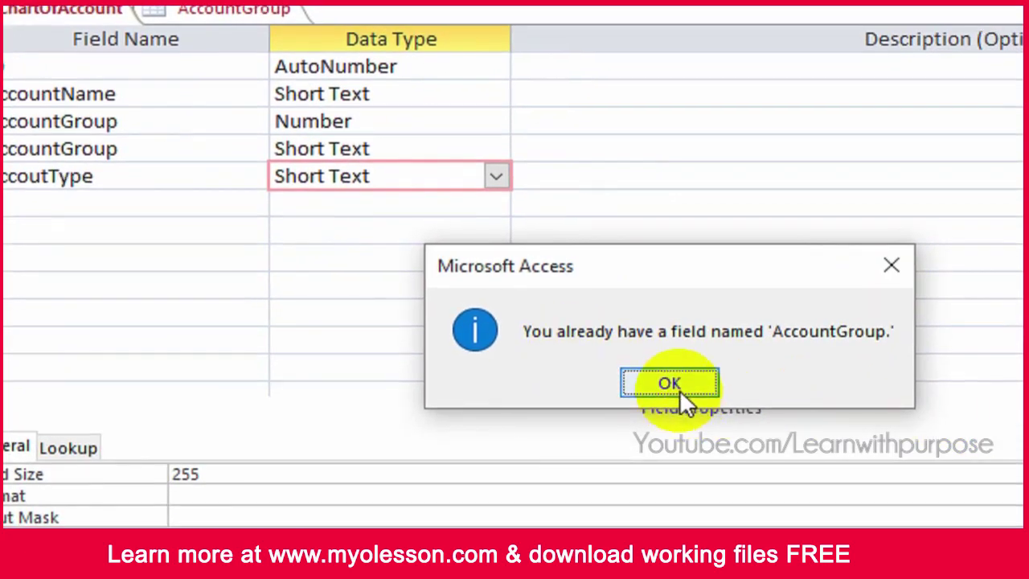
Dismiss the duplicate field name message and rename the Number field in ChartOfAccount to AccountGroupID.
click(675, 381)
click(177, 121)
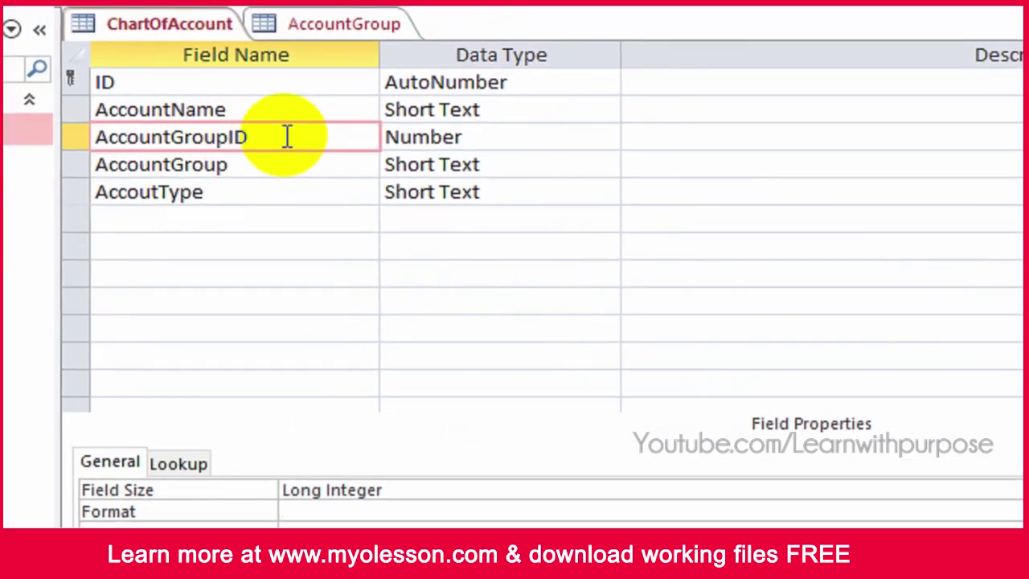
key(Down)
key(Up)
key(Down)
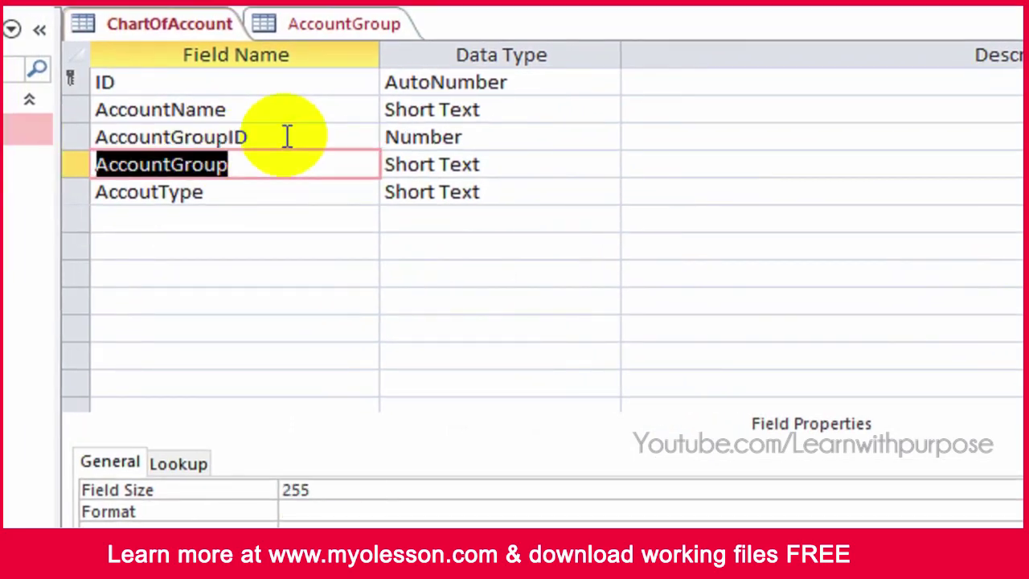
click(281, 200)
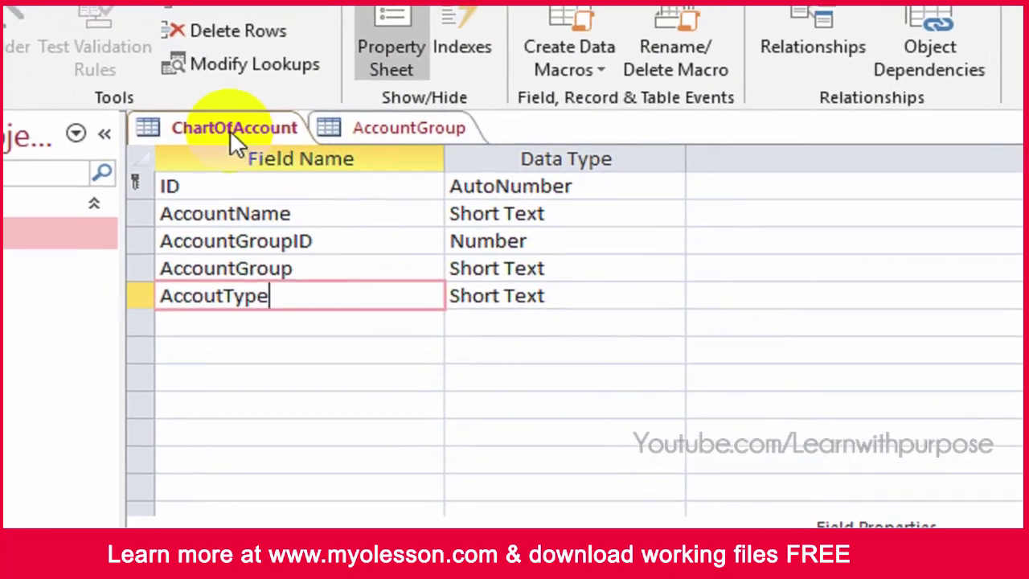
Close the ChartOfAccount and AccountGroup table designs.
right_click(169, 24)
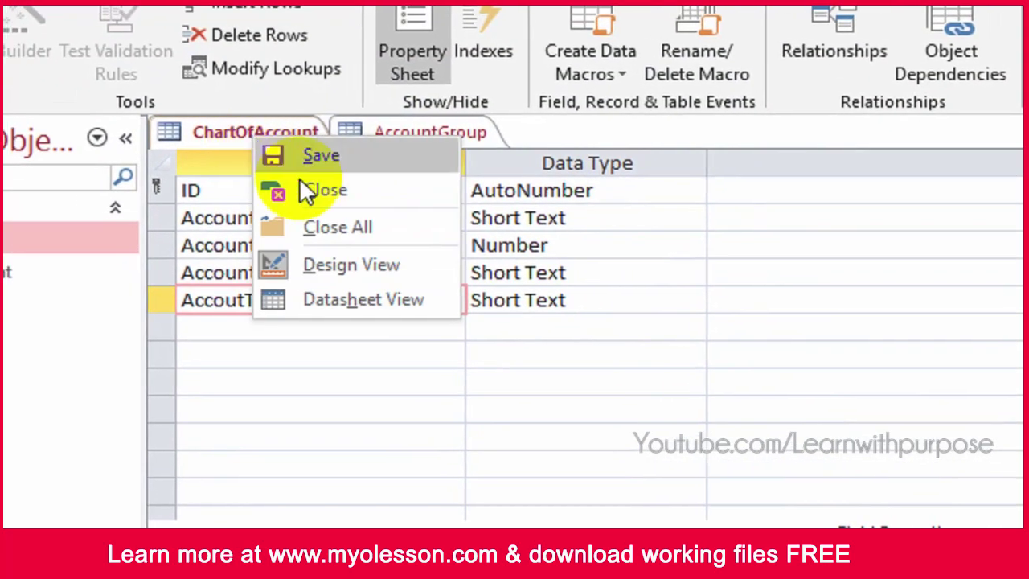
click(371, 184)
right_click(269, 132)
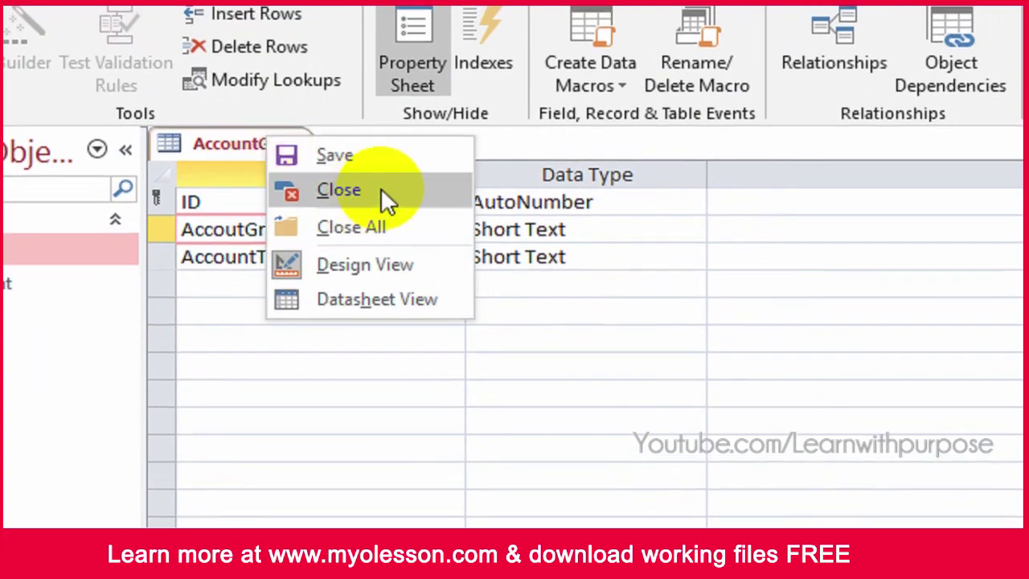
click(380, 187)
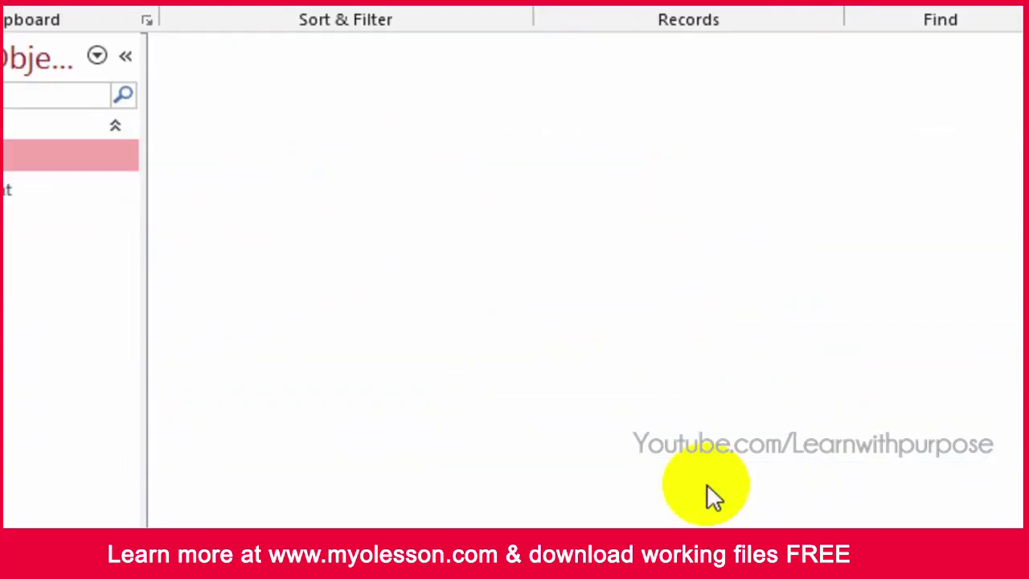
Open the AccountGroup table in Datasheet view and widen its AccoutGroup column.
right_click(126, 161)
click(235, 175)
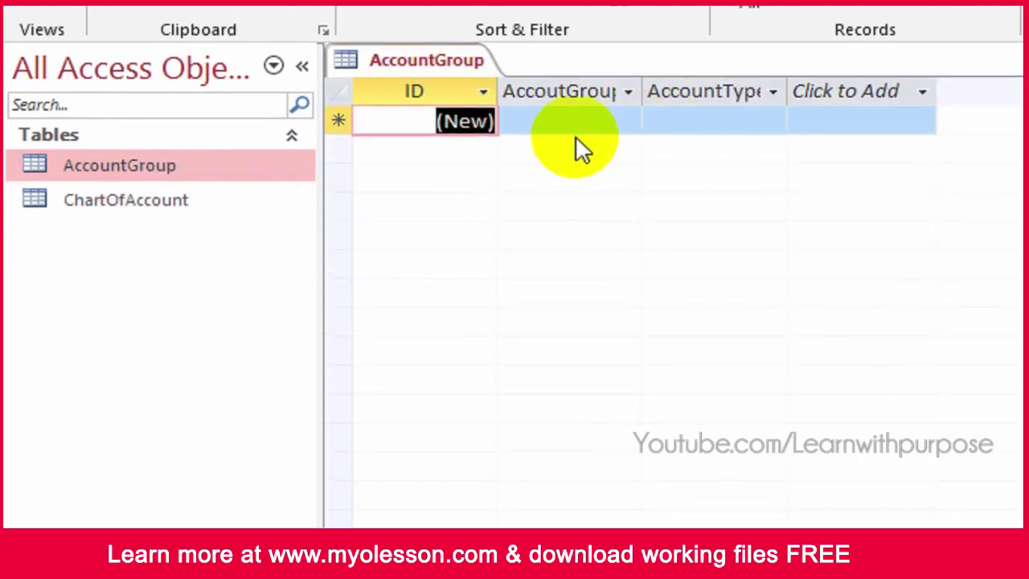
click(561, 113)
drag(648, 76, 734, 73)
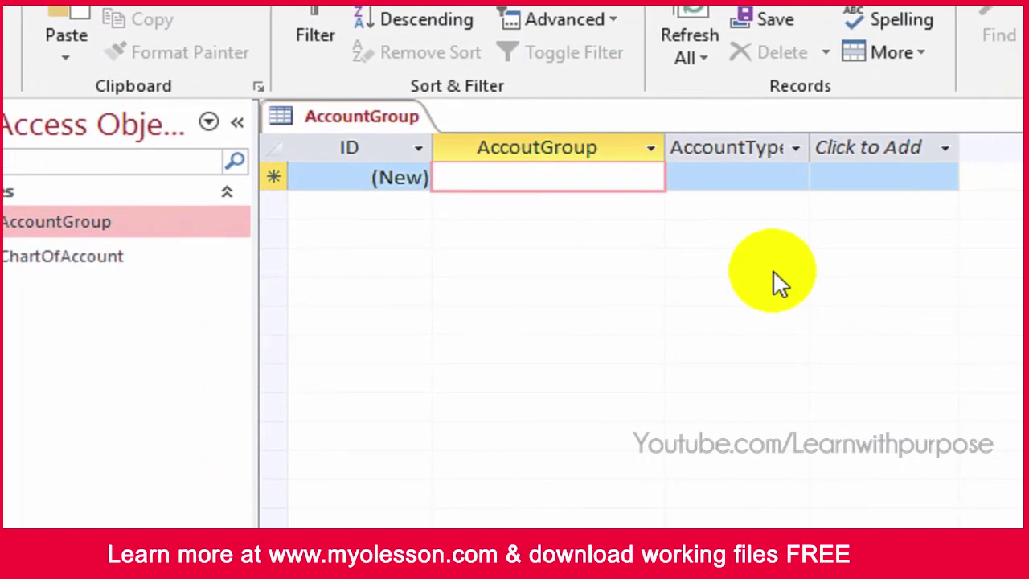
Enter Current Assets, Current Liability and Accounts Receivable as the first three records in the AccoutGroup column.
text(Curre)
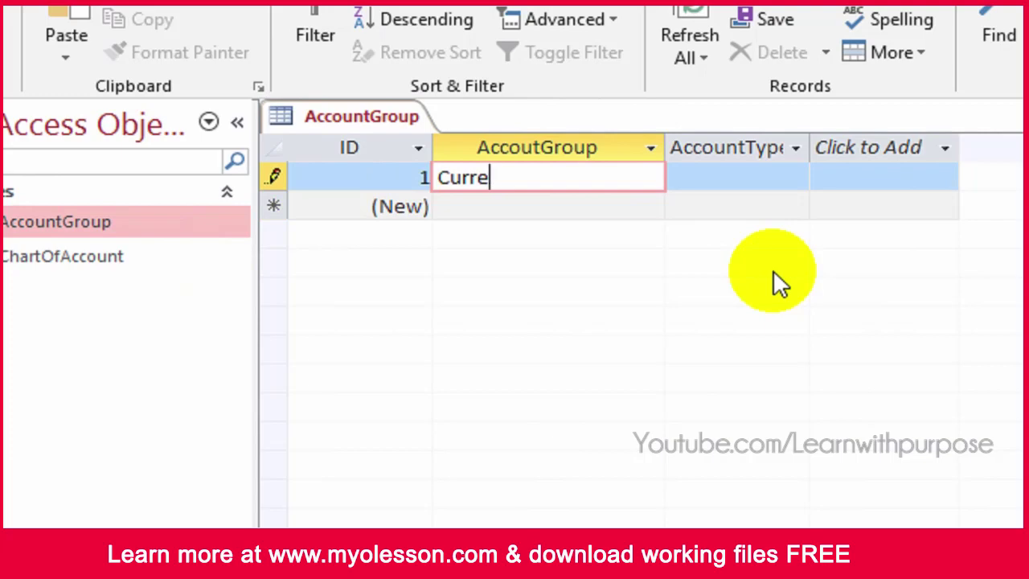
text(nt Assets)
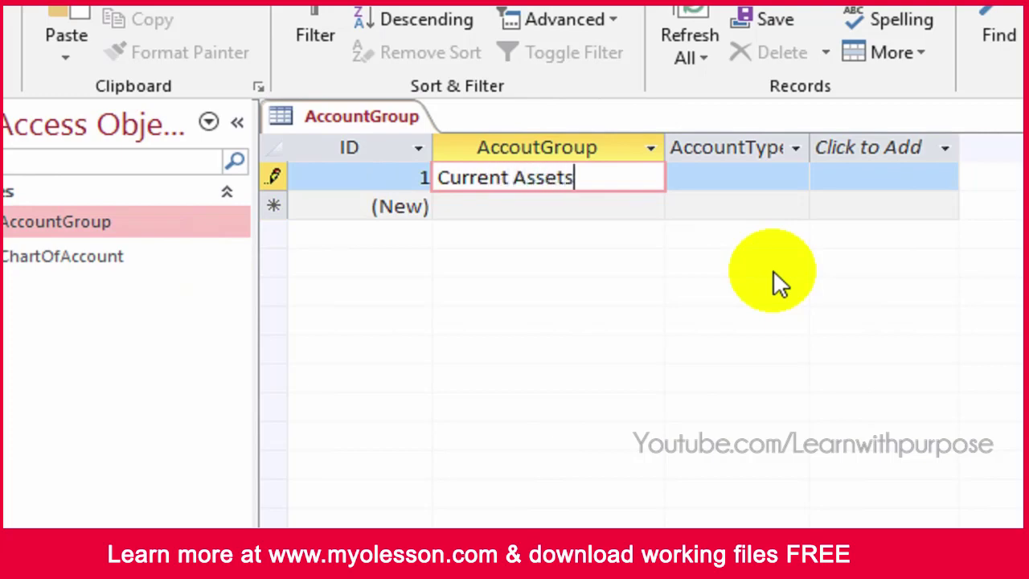
key(Down)
text(Cu)
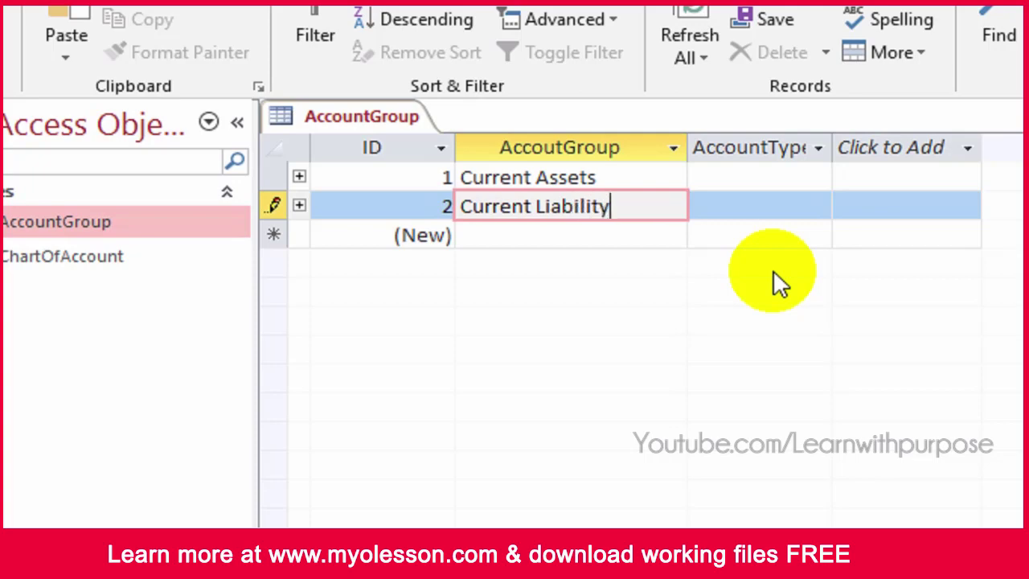
key(Down)
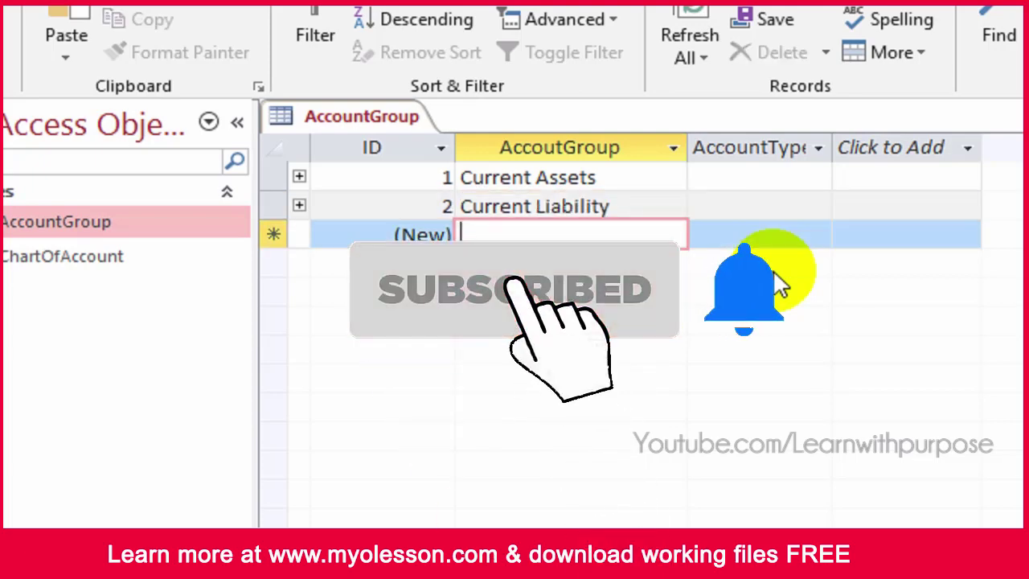
text(Accounts Receivable)
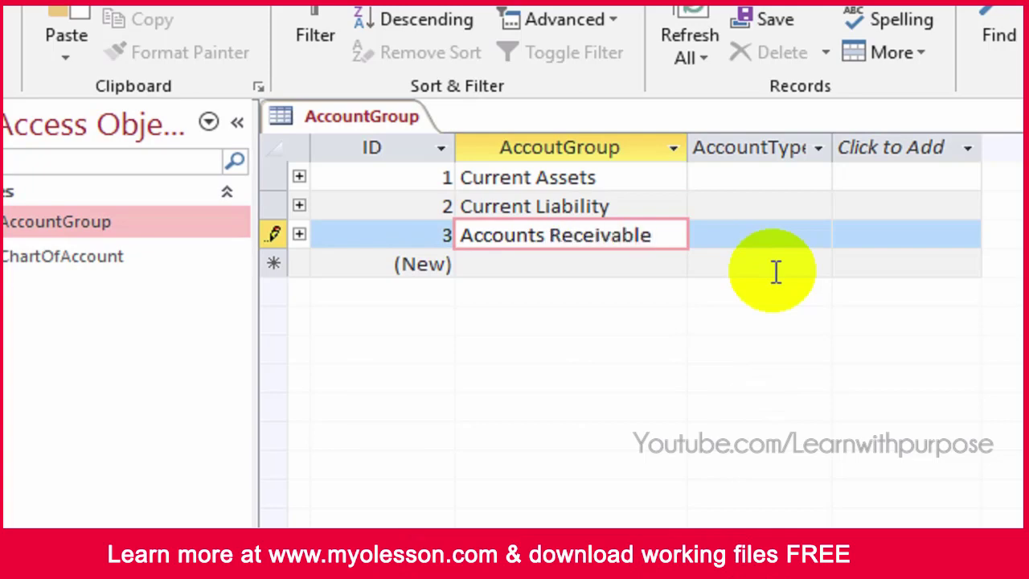
key(Down)
key(Up)
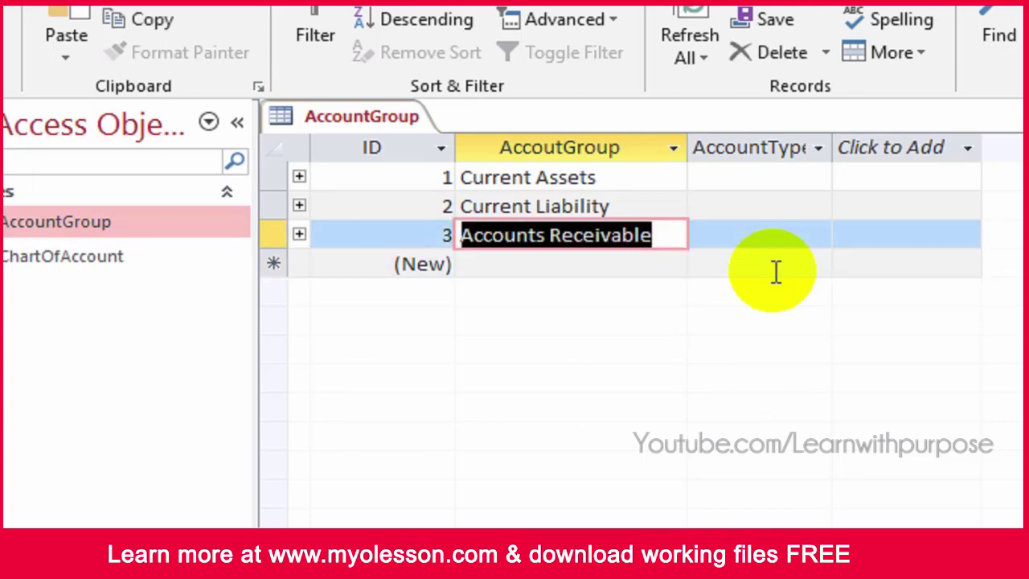
key(Down)
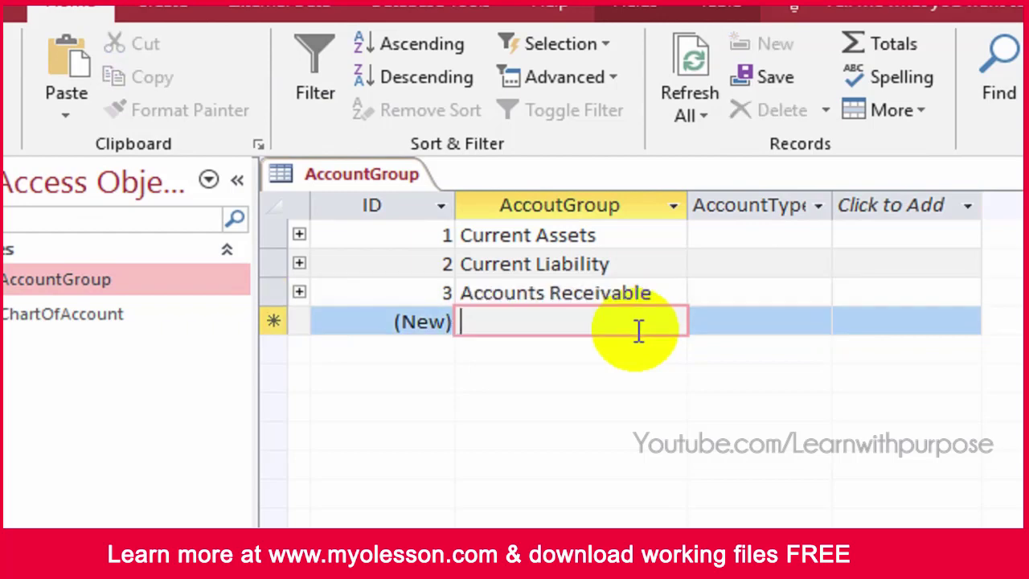
Add Sales as the fourth AccoutGroup record, correcting its capitalization.
text(SA)
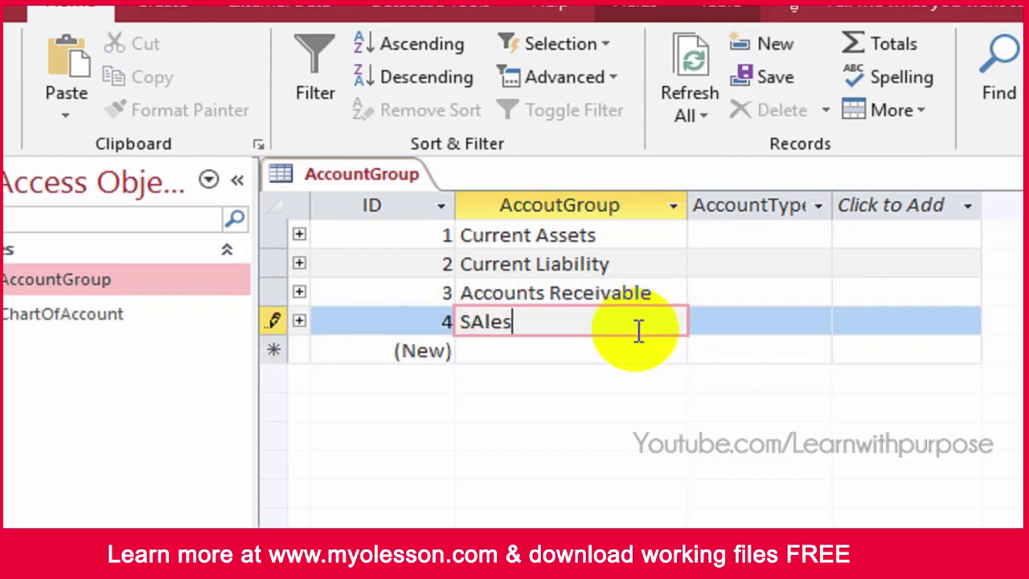
text(les)
key(BackSpace)
key(BackSpace)
key(BackSpace)
key(BackSpace)
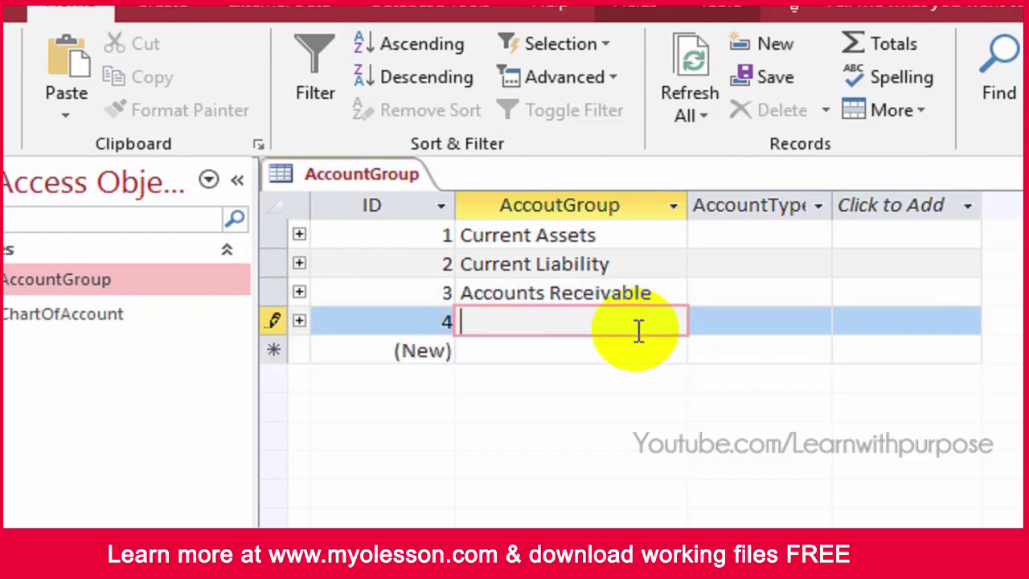
key(Down)
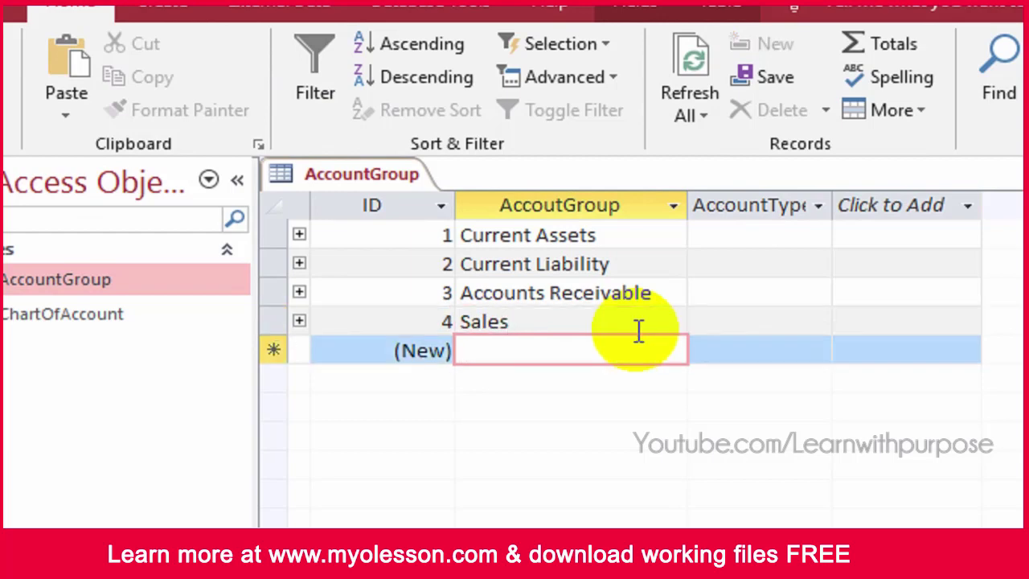
Add General Expenses and Manfg Expenses as the fifth and sixth AccoutGroup records.
text(Genel)
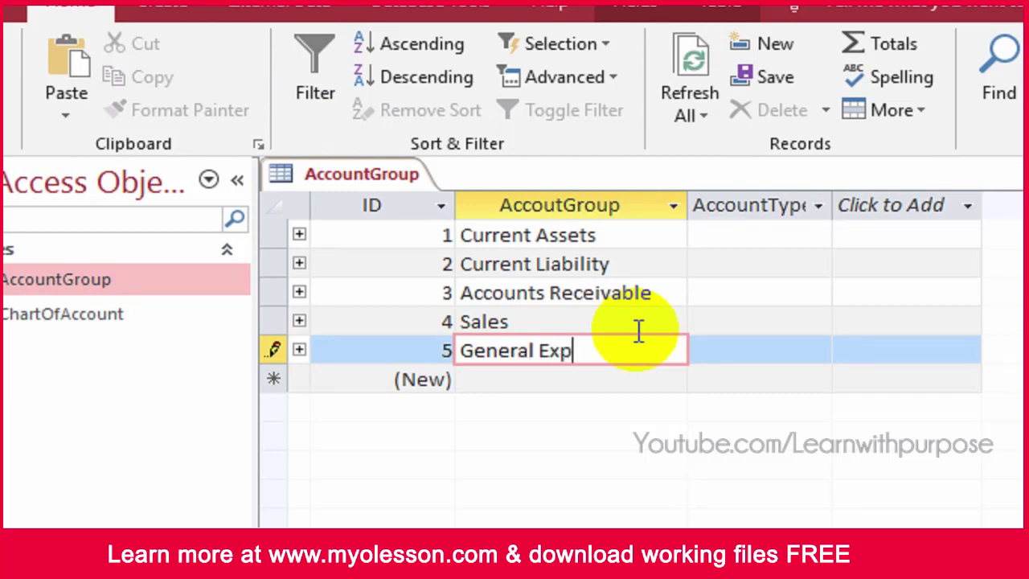
text(nses)
key(Down)
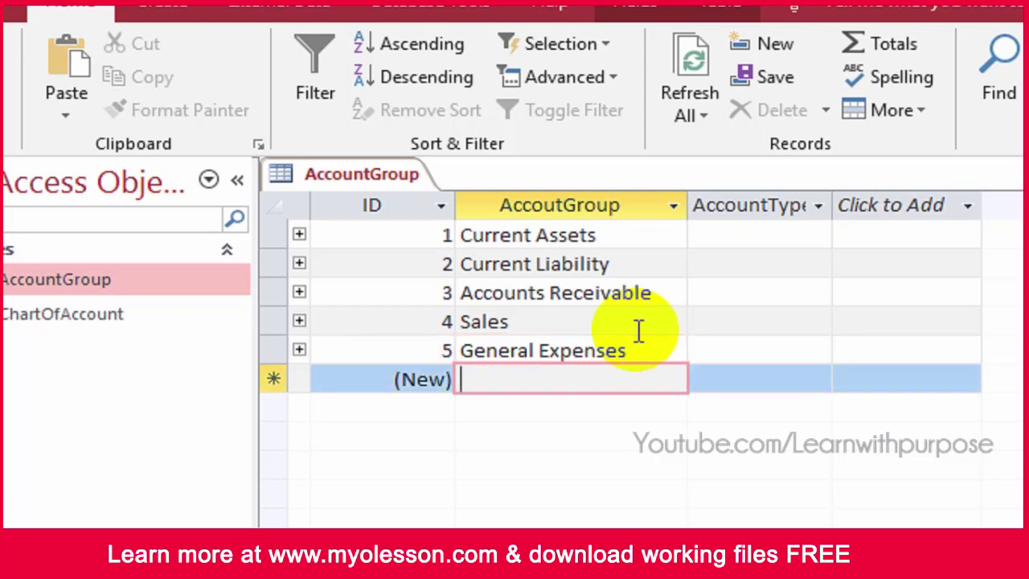
text(Ad)
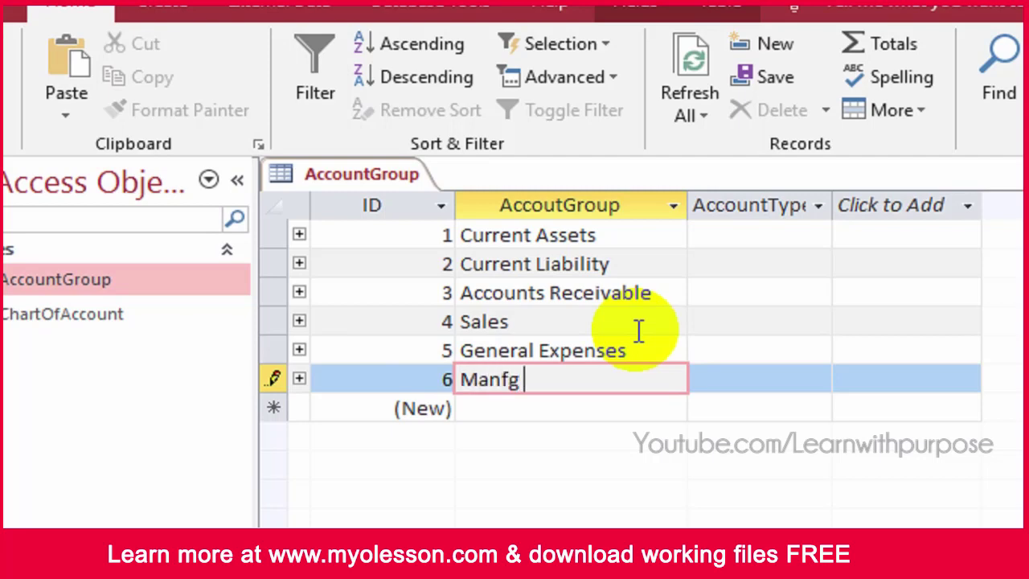
text(xpenses)
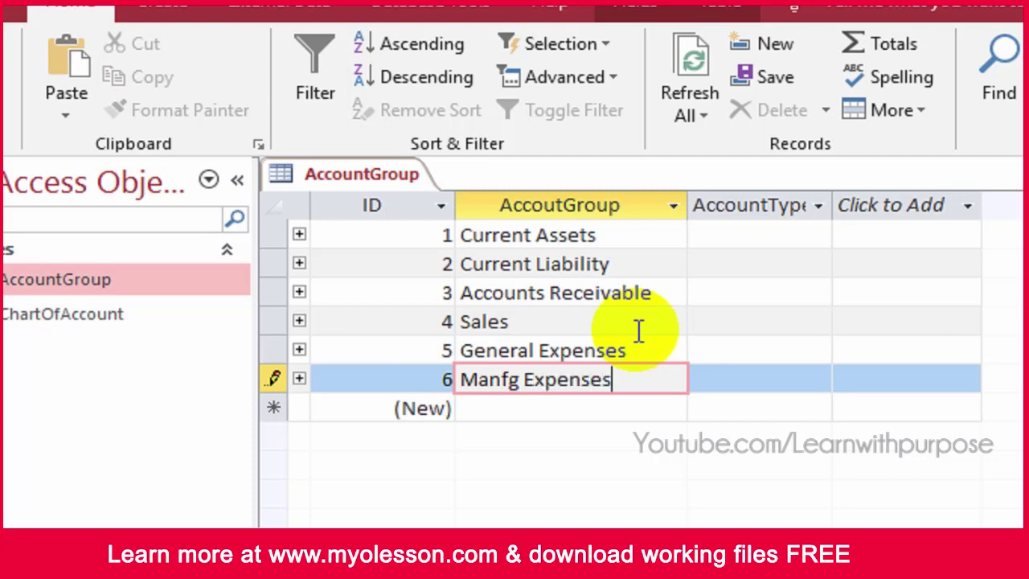
Set the AccountType to Assets for Current Assets, Liability for Current Liability and Assets for Accounts Receivable.
key(Tab)
key(Up)
key(Up)
key(Up)
key(Up)
key(Up)
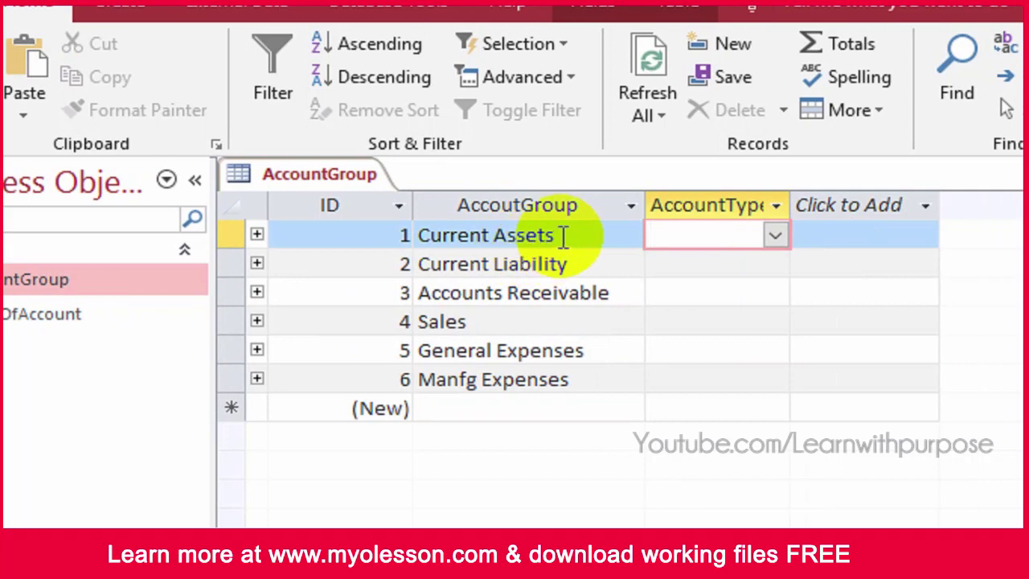
text(assets)
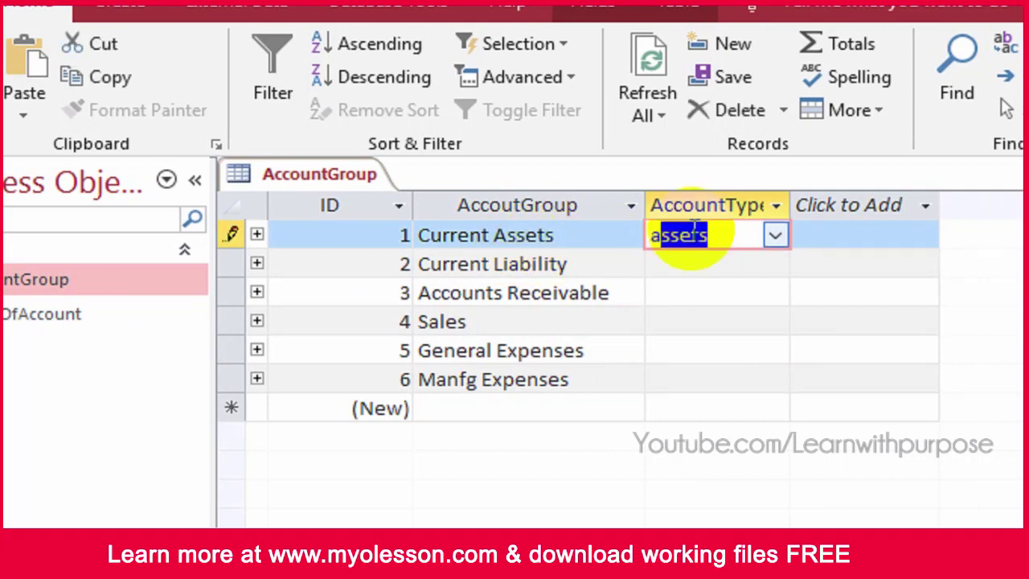
key(Down)
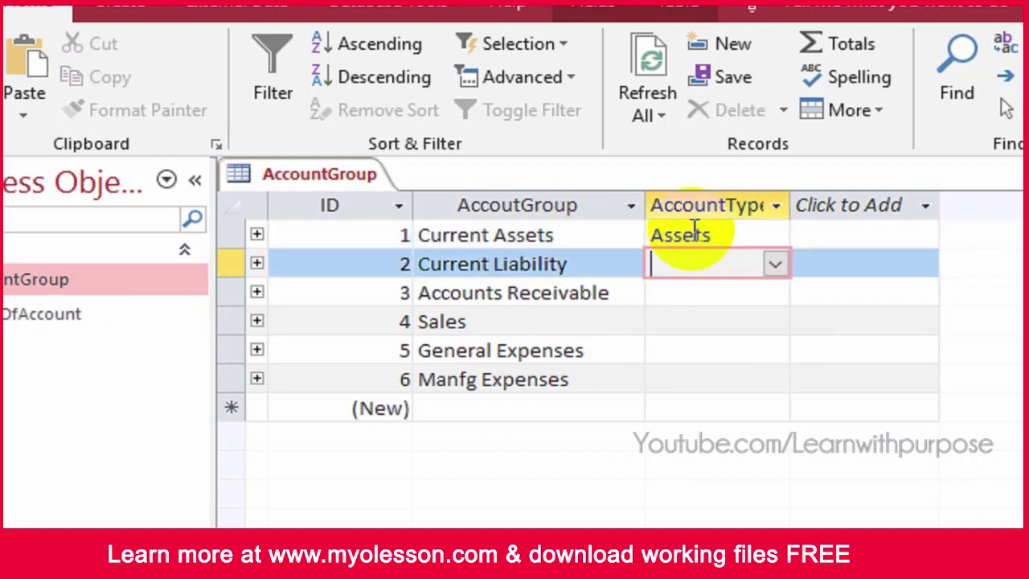
text(liability)
key(Down)
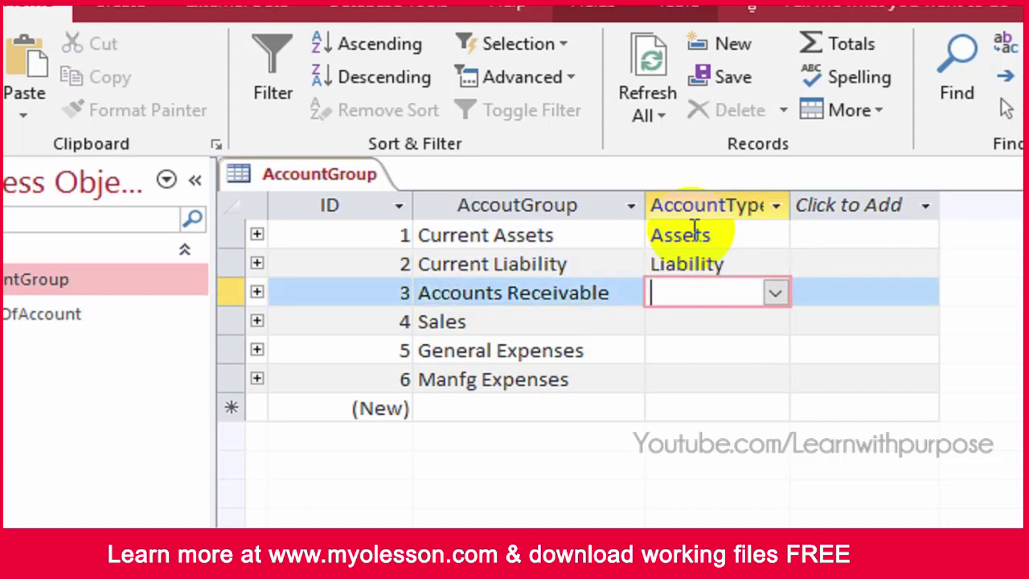
text(assets)
key(Down)
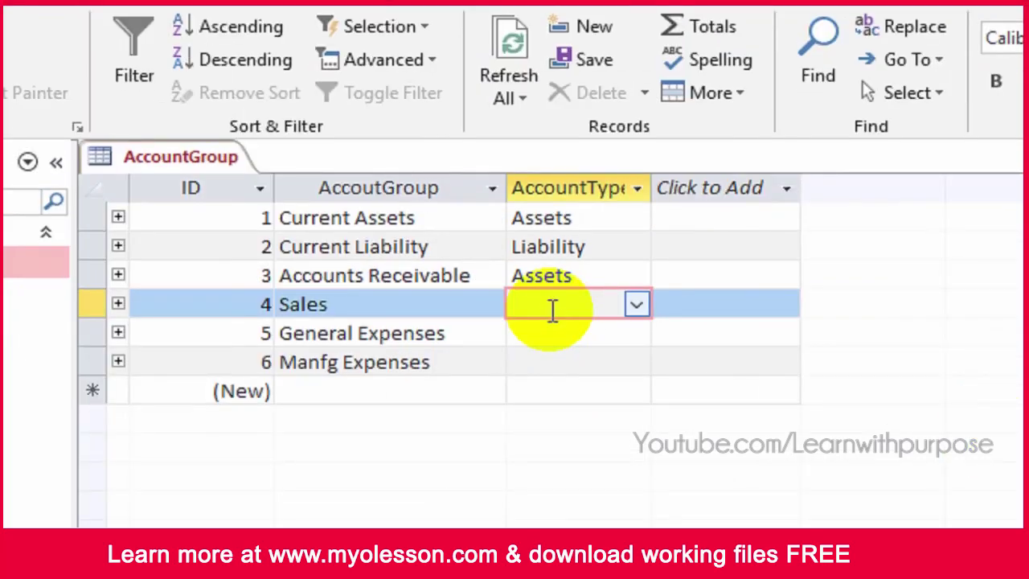
Set the AccountType to Revenue for Sales and to Expenses for General Expenses and Manfg Expenses.
text(revenue)
key(Down)
text(e)
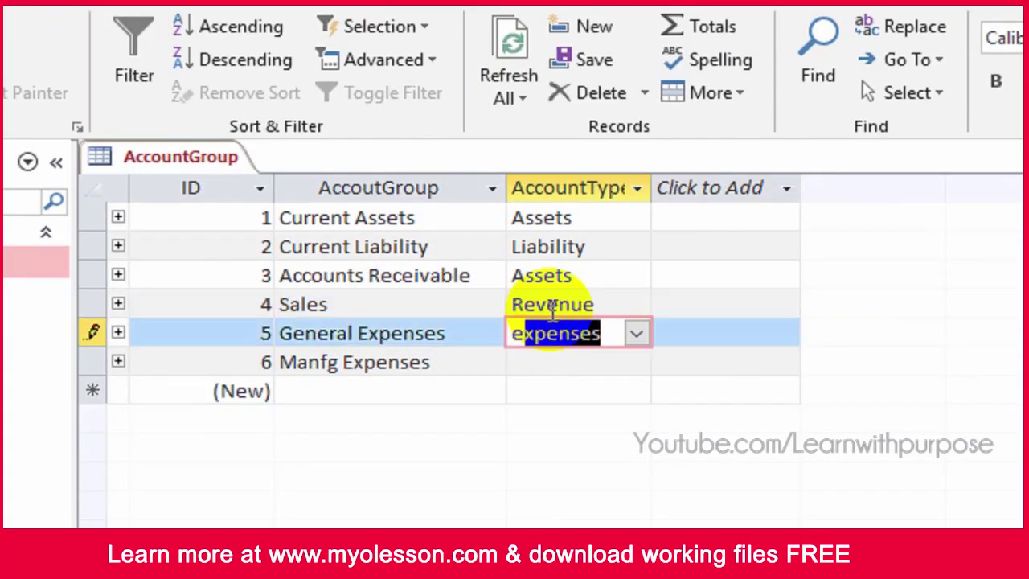
key(Down)
text(e)
key(Down)
key(Up)
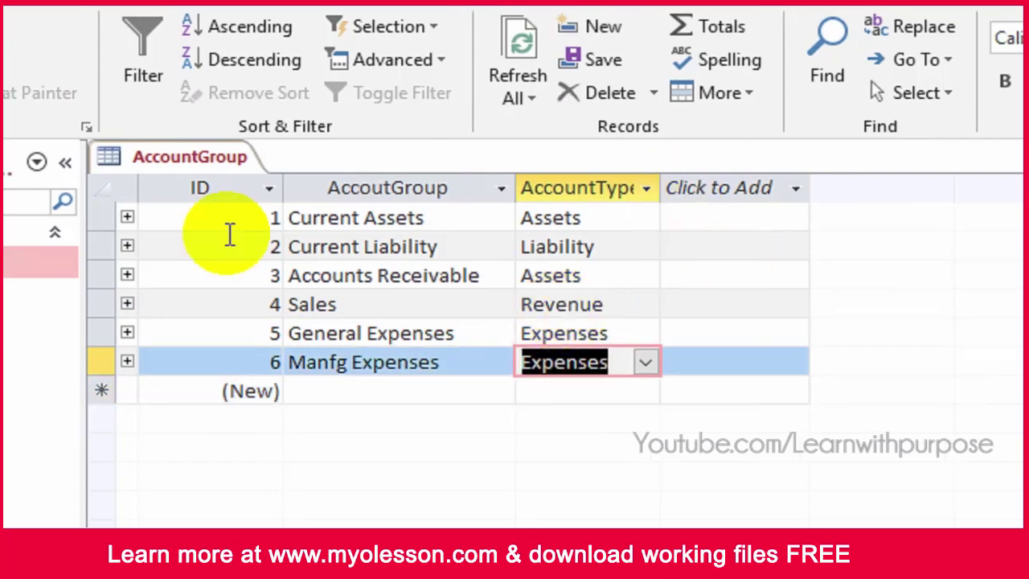
Close the AccountGroup table datasheet and keep the AccountGroup table selected among the database objects.
right_click(224, 158)
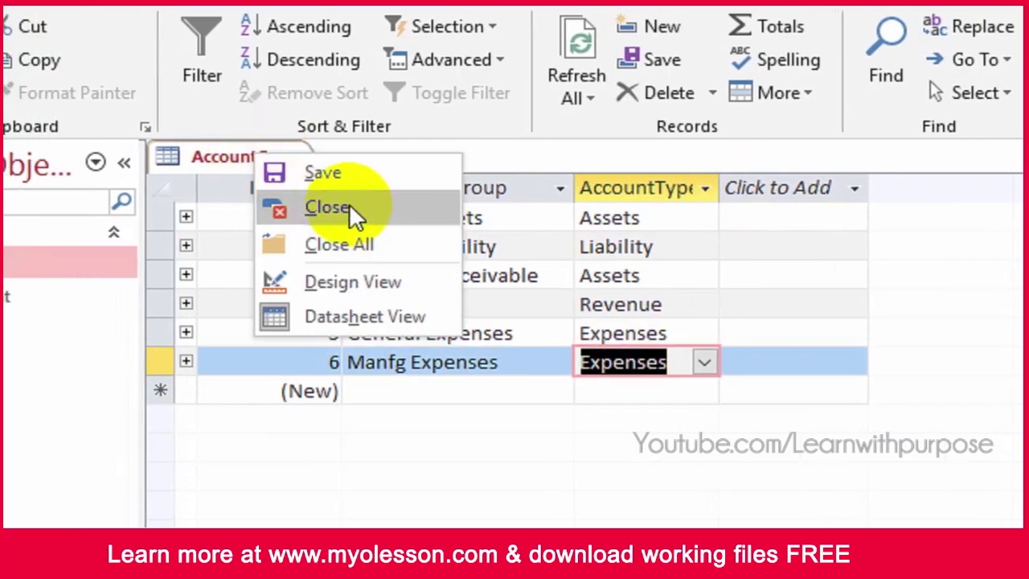
click(318, 203)
right_click(5, 261)
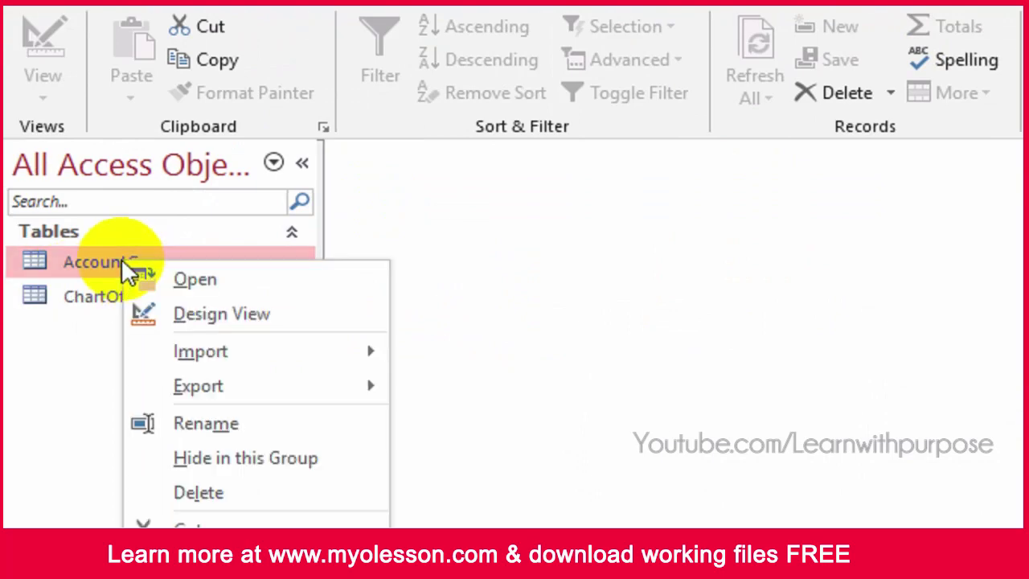
click(192, 259)
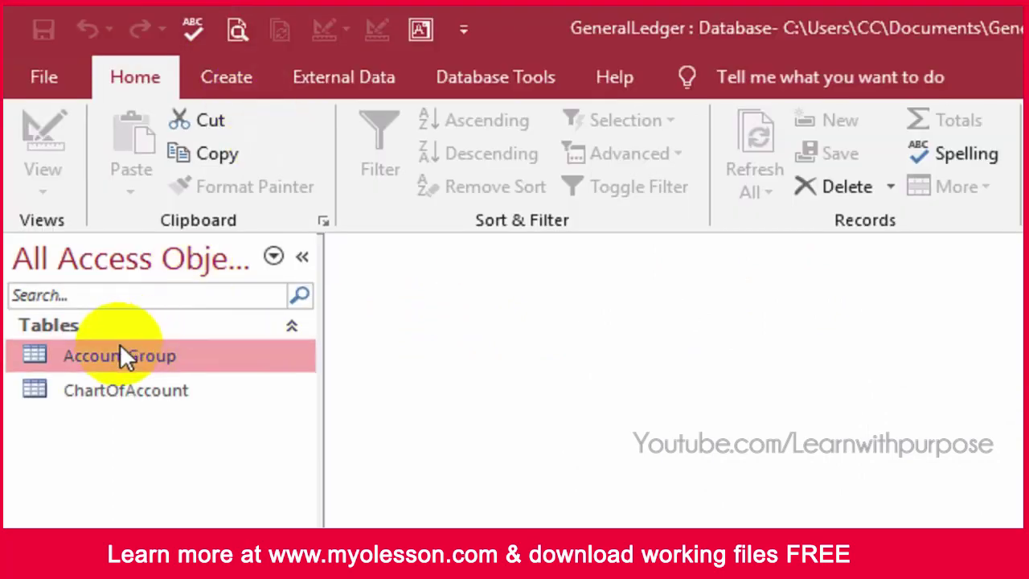
Create a Datasheet form based on the AccountGroup table.
click(226, 85)
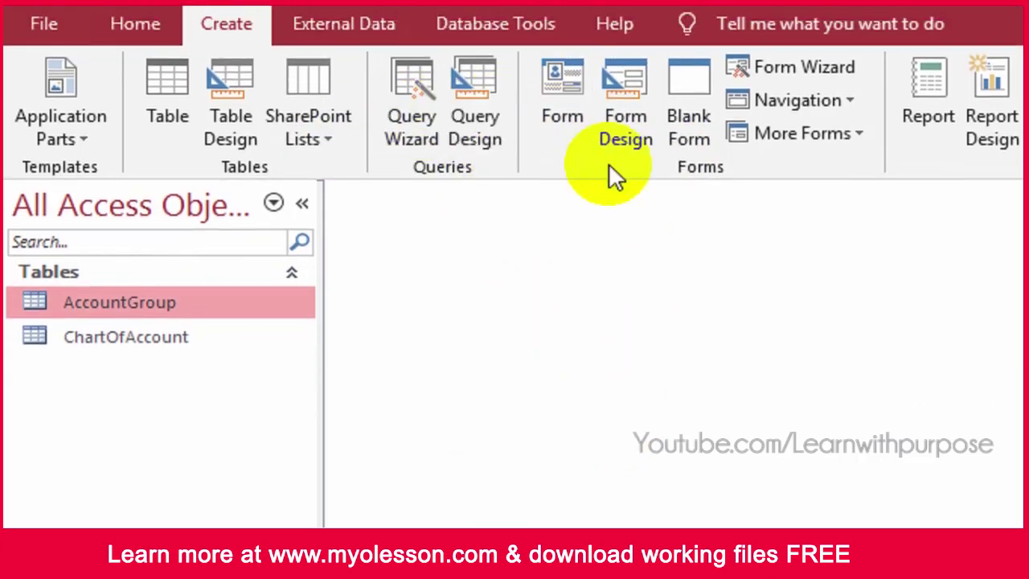
click(836, 136)
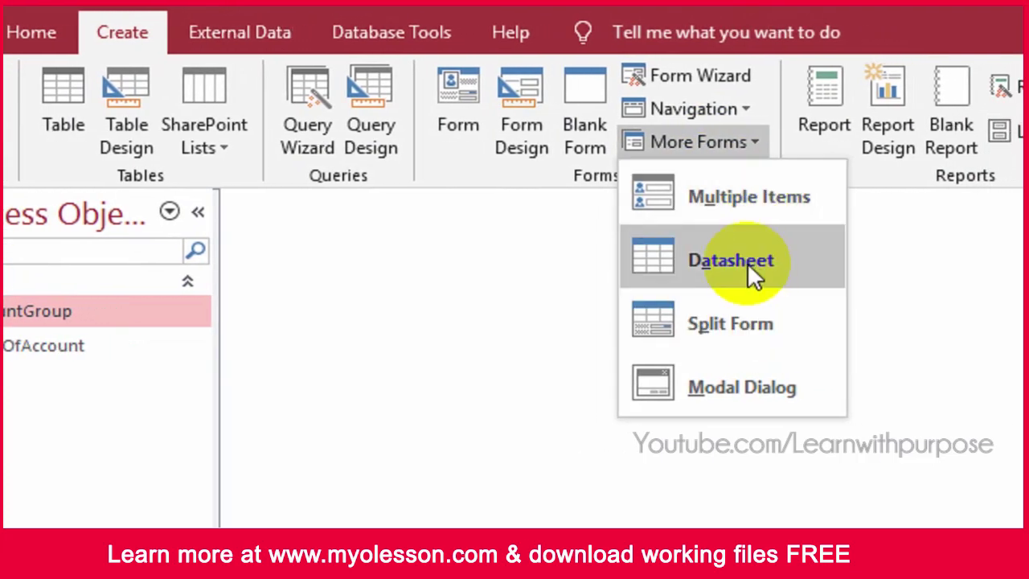
click(747, 262)
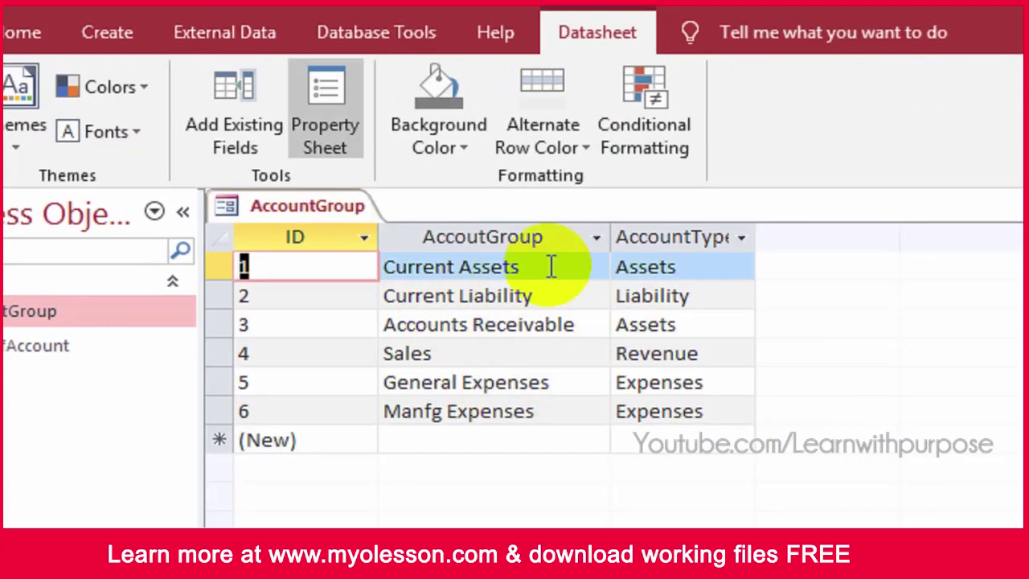
click(551, 266)
click(552, 278)
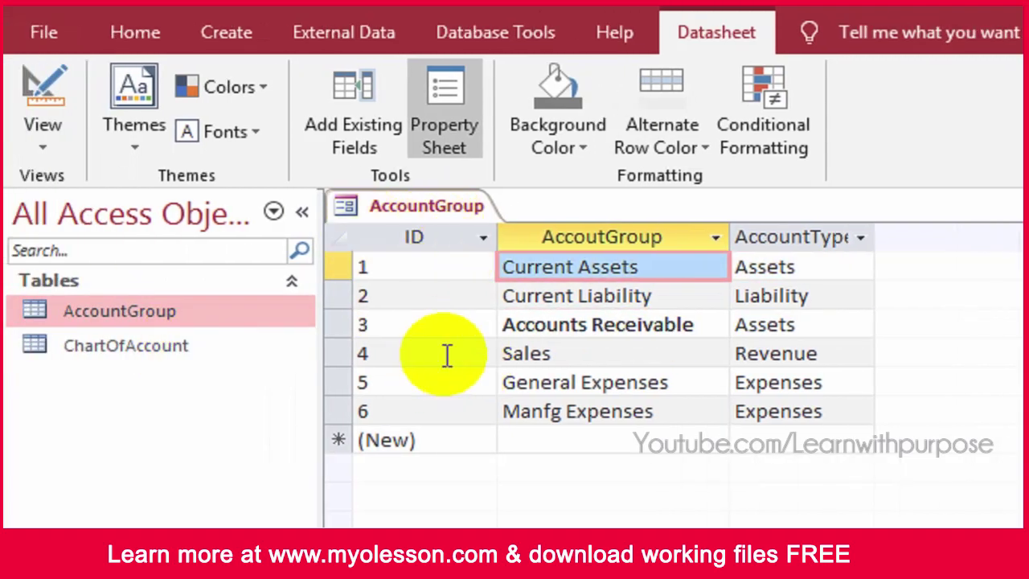
Save the new datasheet form under the name AccountGroup and close it.
key(ctrl+s)
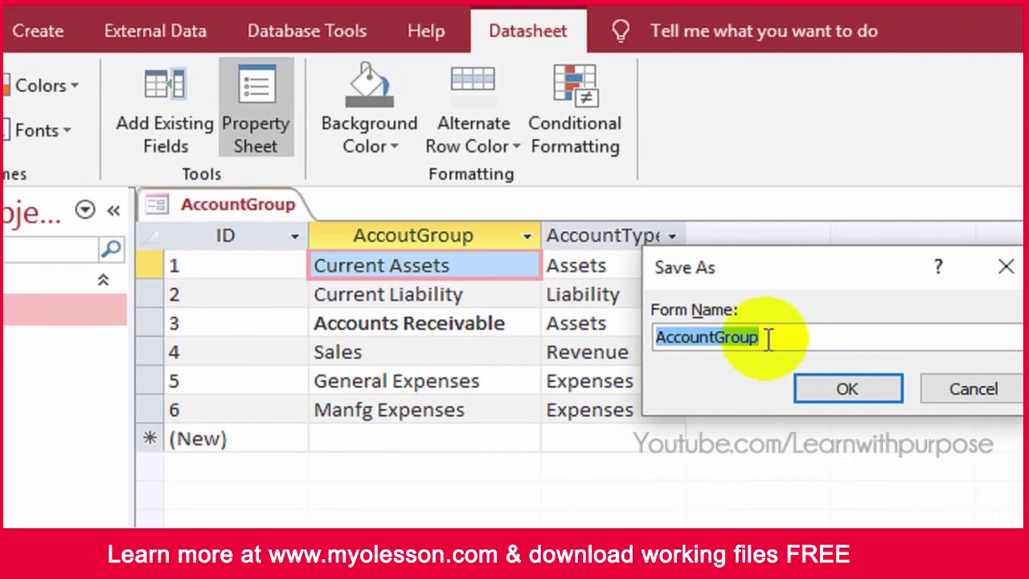
click(851, 392)
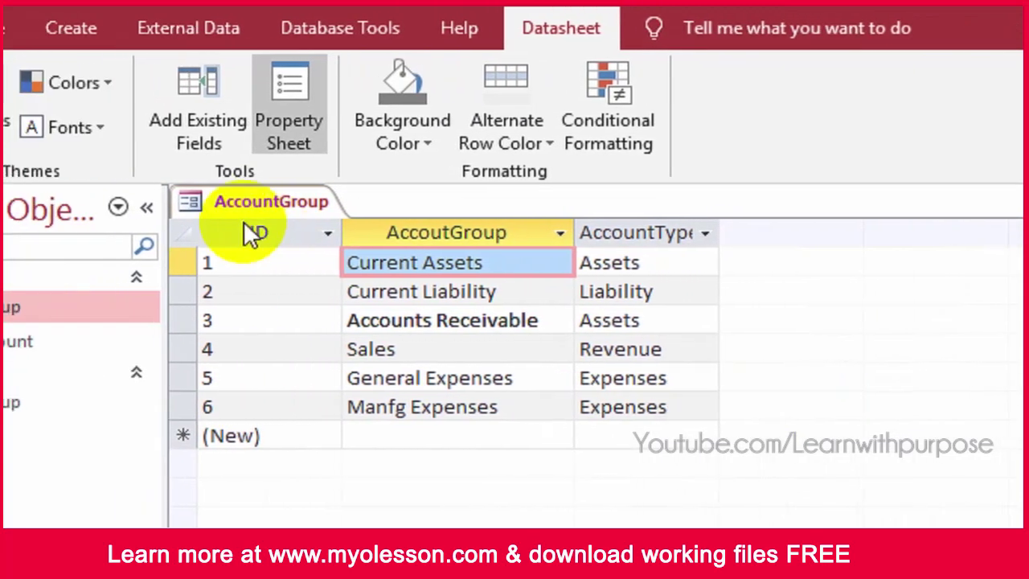
right_click(245, 205)
click(318, 249)
Open the saved AccountGroup form and look through its account group records.
click(94, 381)
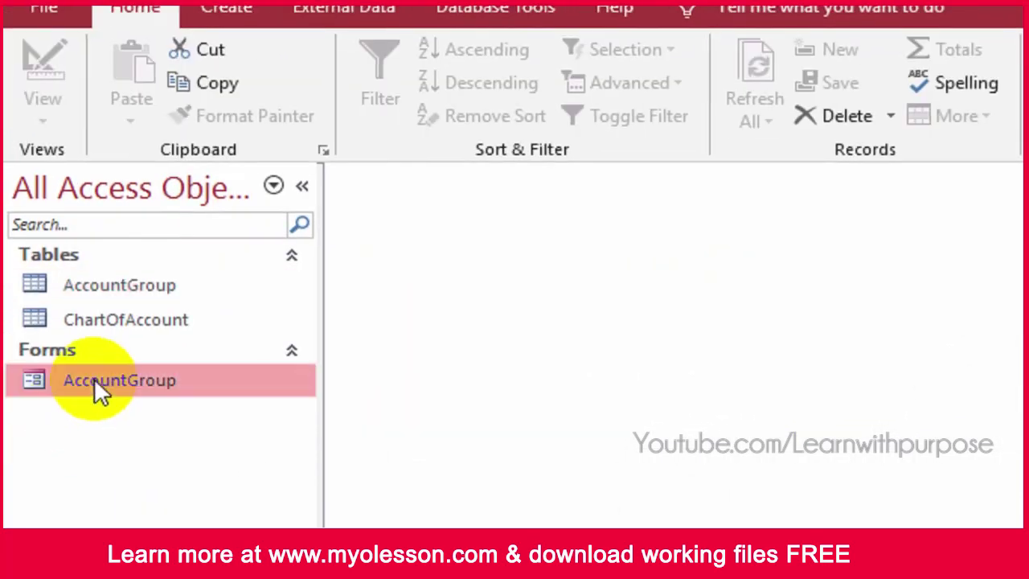
right_click(94, 378)
click(208, 399)
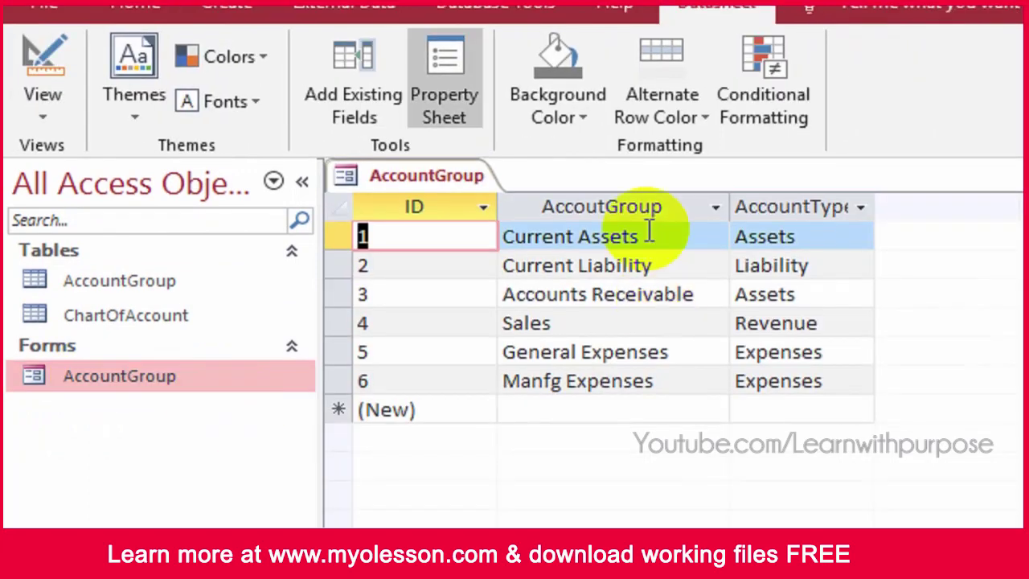
click(650, 234)
click(666, 294)
click(671, 352)
click(677, 381)
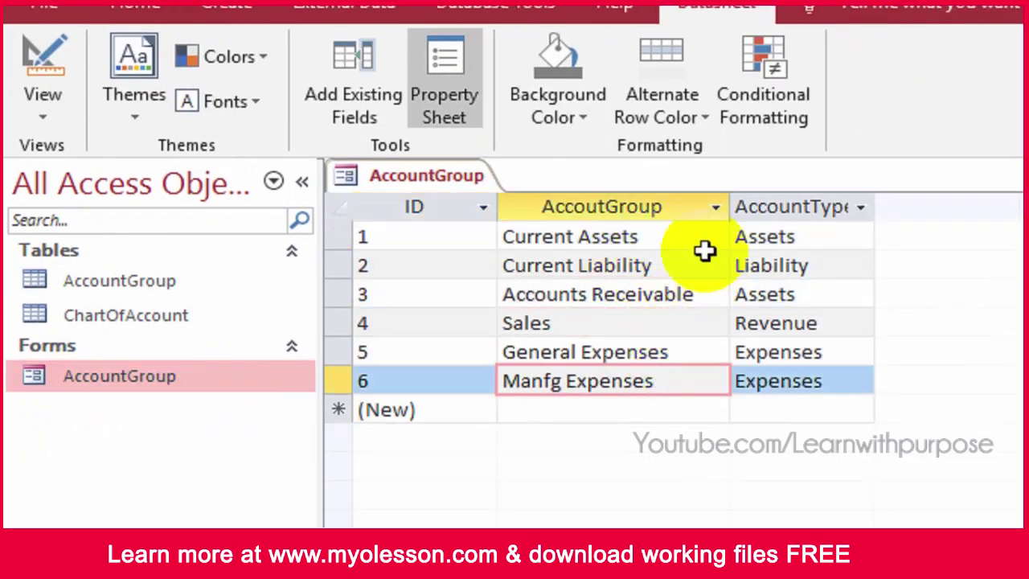
click(704, 264)
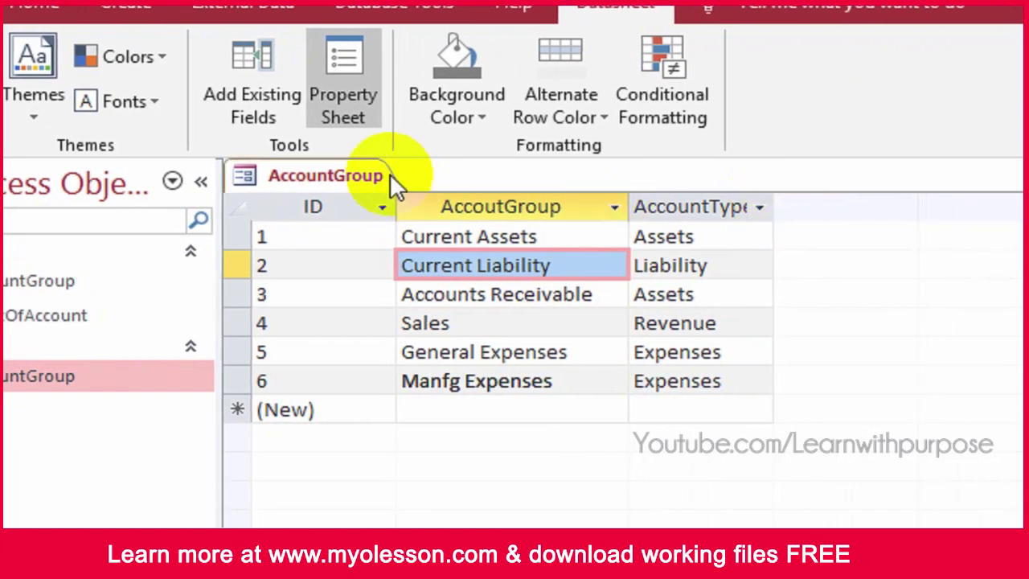
Close the AccountGroup form and select the ChartOfAccount table.
right_click(350, 178)
click(418, 228)
click(28, 317)
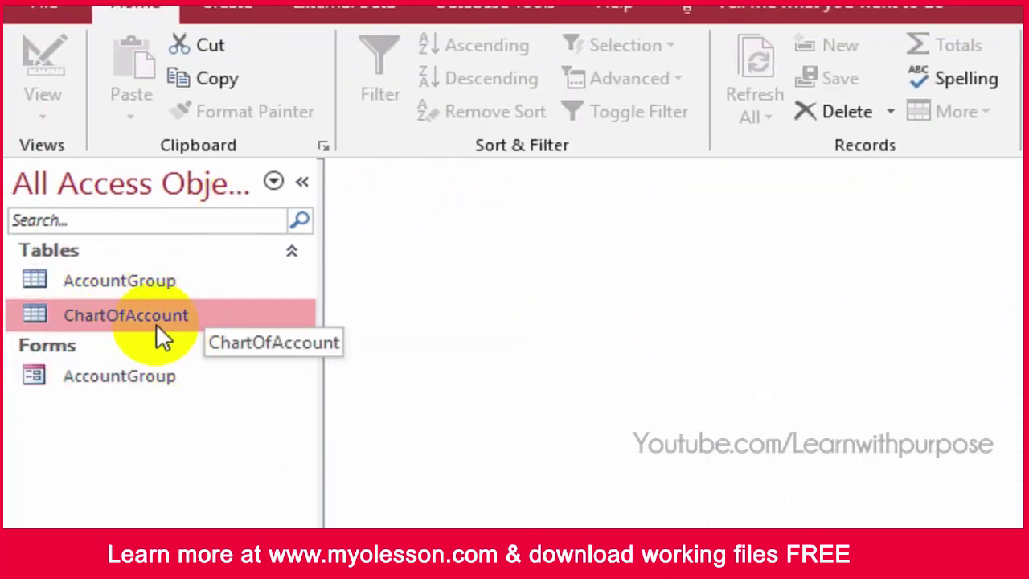
Create a Multiple Items form based on the ChartOfAccount table and save it as ChartOfAccount.
click(228, 2)
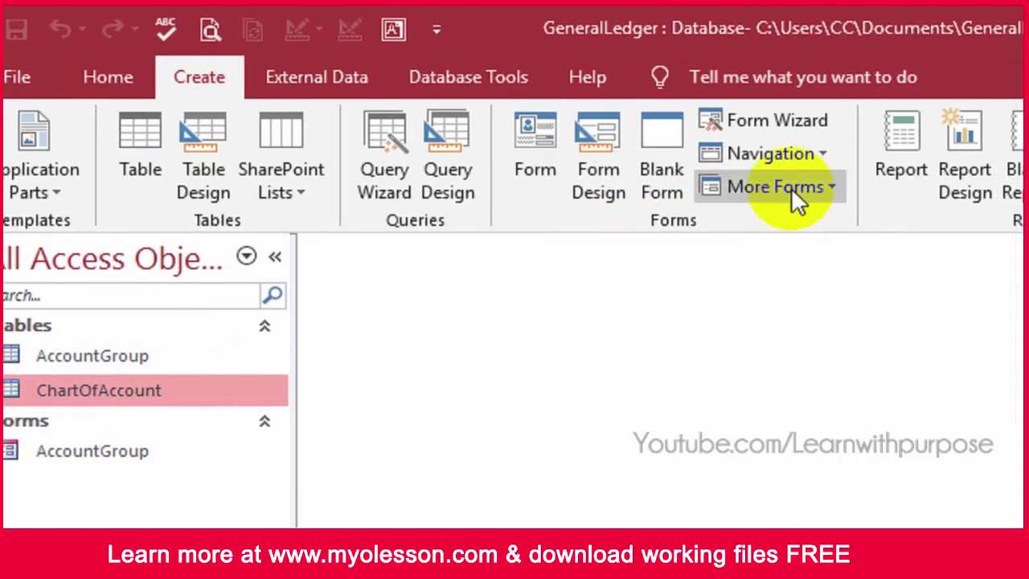
click(813, 188)
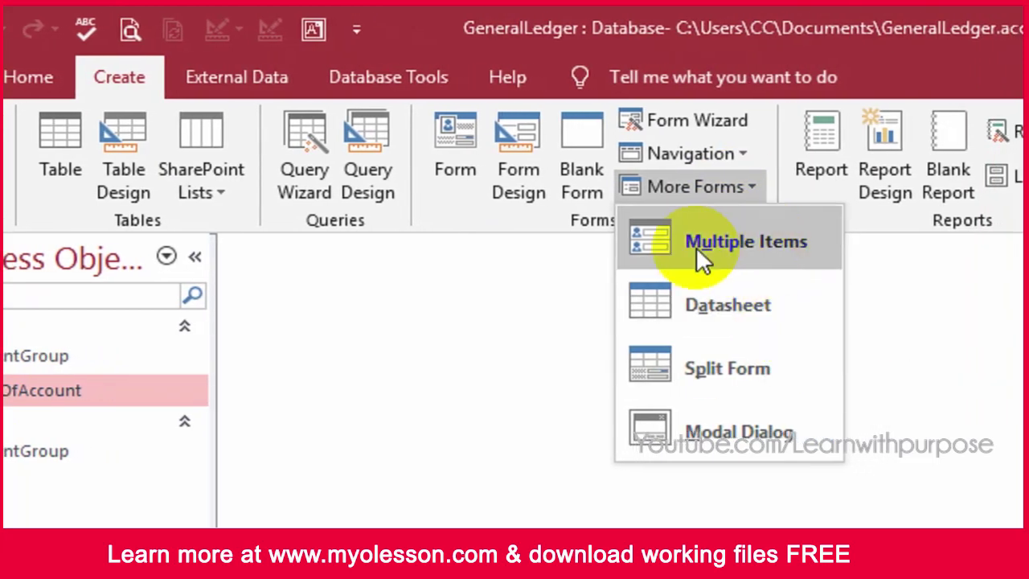
click(732, 243)
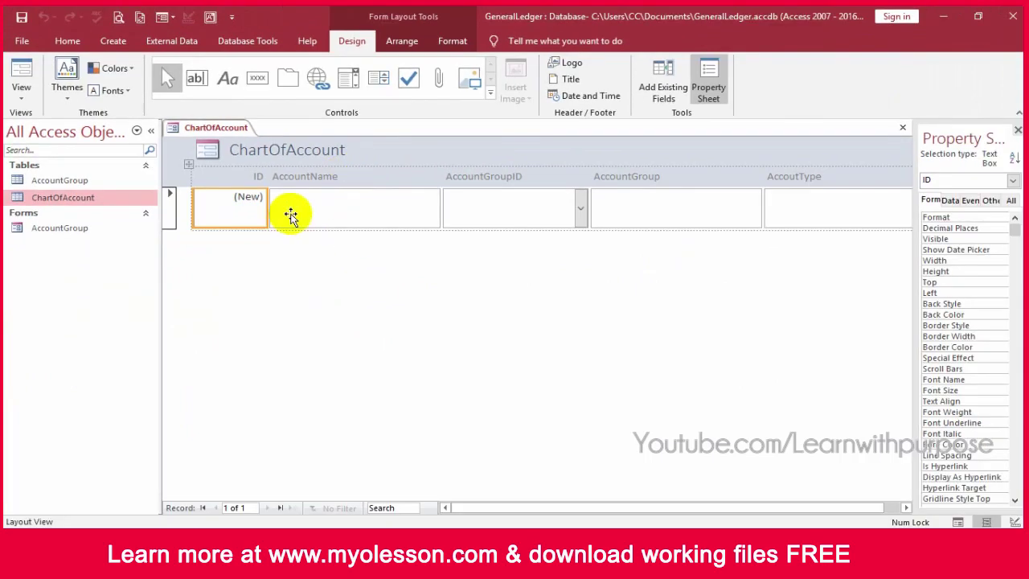
mouse_move(539, 507)
mouse_down()
mouse_move(562, 508)
mouse_move(537, 513)
mouse_up()
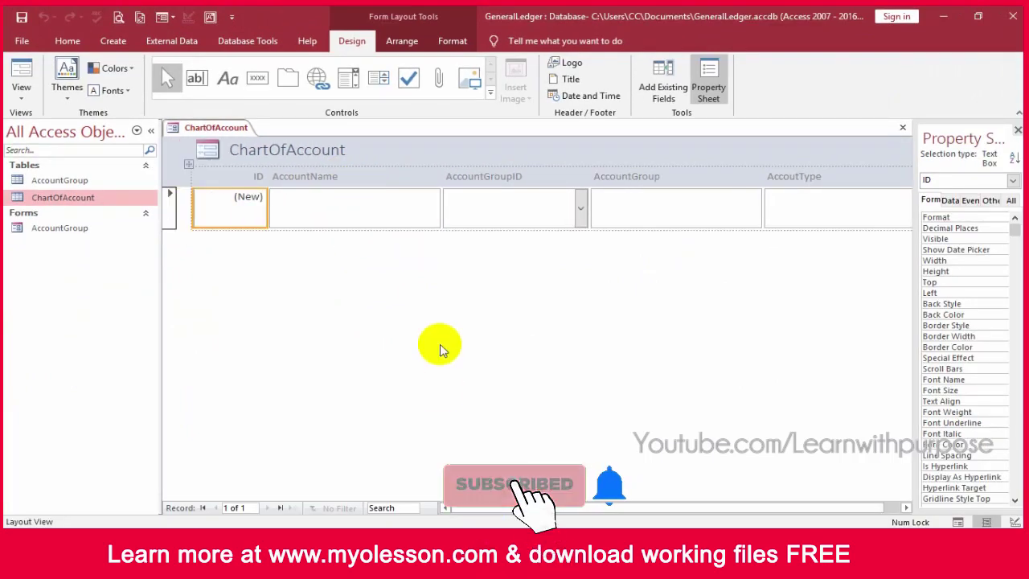
key(ctrl+s)
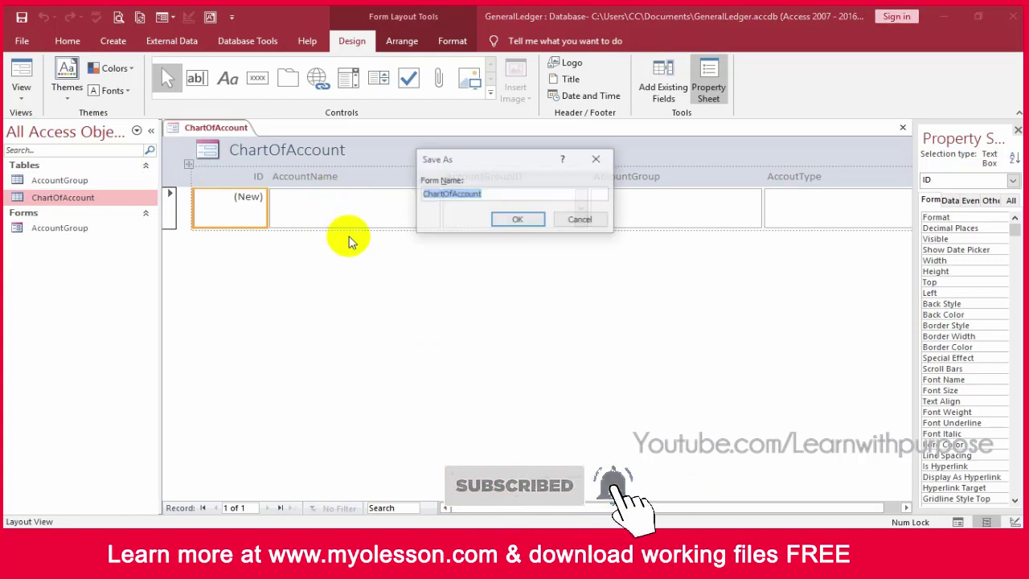
click(518, 220)
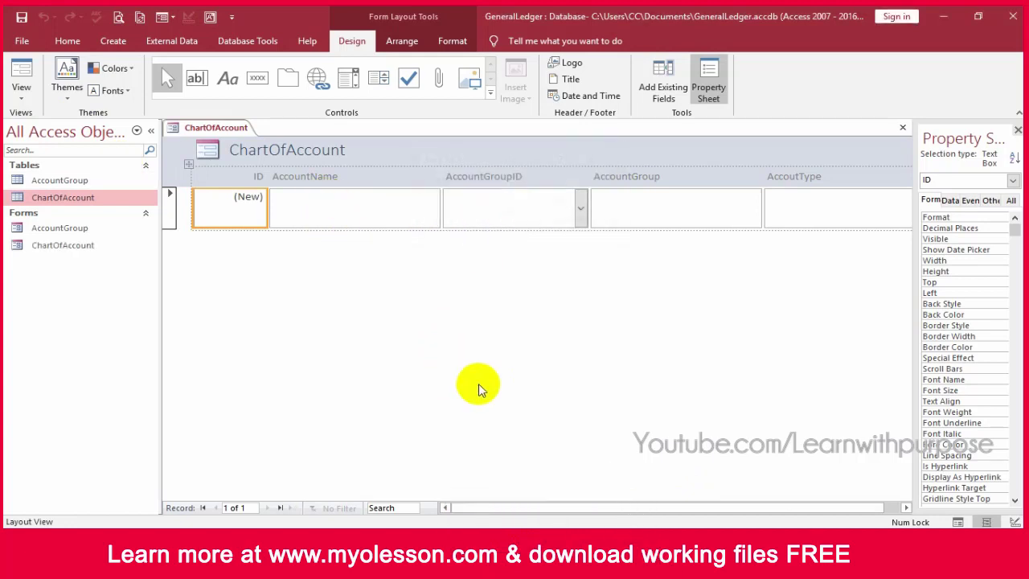
Switch the ChartOfAccount form to Design View and narrow the ID column to about 0.3 inches.
click(20, 103)
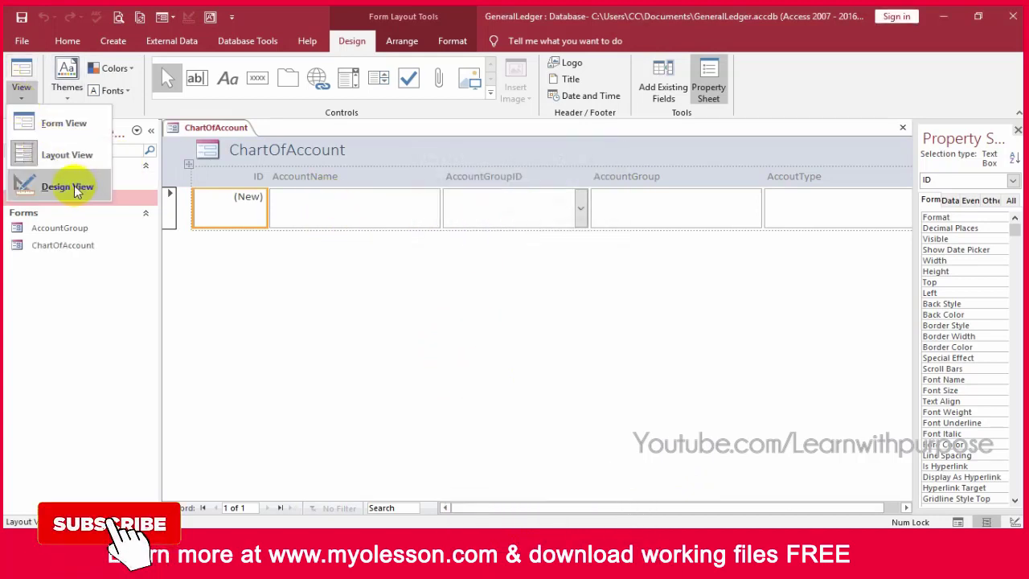
click(77, 187)
drag(516, 505, 298, 321)
click(238, 256)
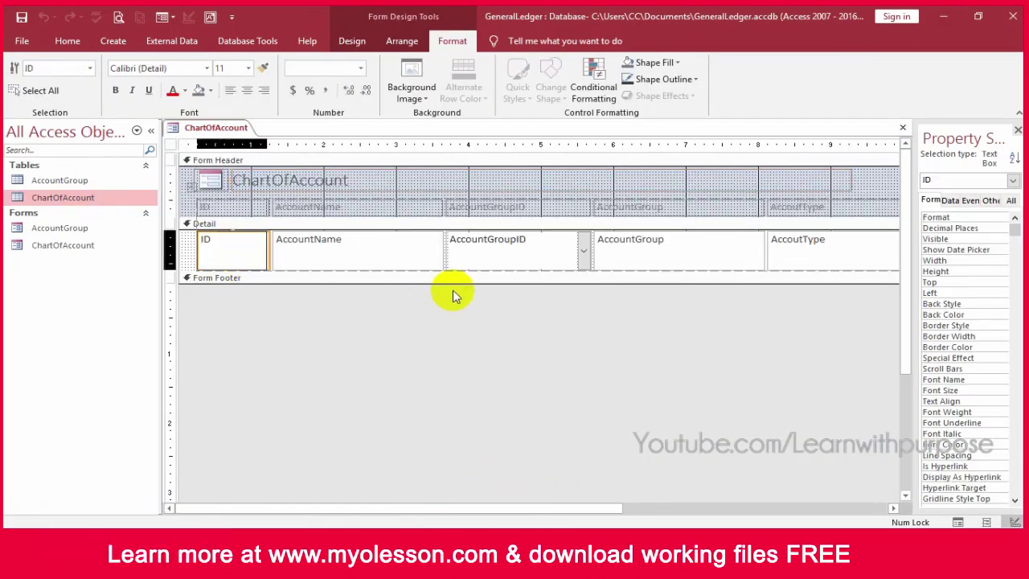
key(shift+Left)
key(shift+Left)
key(shift+Left)
key(shift+Left)
key(shift+Left)
key(shift+Left)
key(shift+Left)
key(shift+Left)
key(shift+Left)
key(shift+Left)
key(shift+Left)
key(shift+Left)
key(shift+Left)
key(shift+Left)
key(shift+Left)
key(shift+Left)
key(shift+Left)
key(shift+Left)
key(shift+Left)
key(shift+Left)
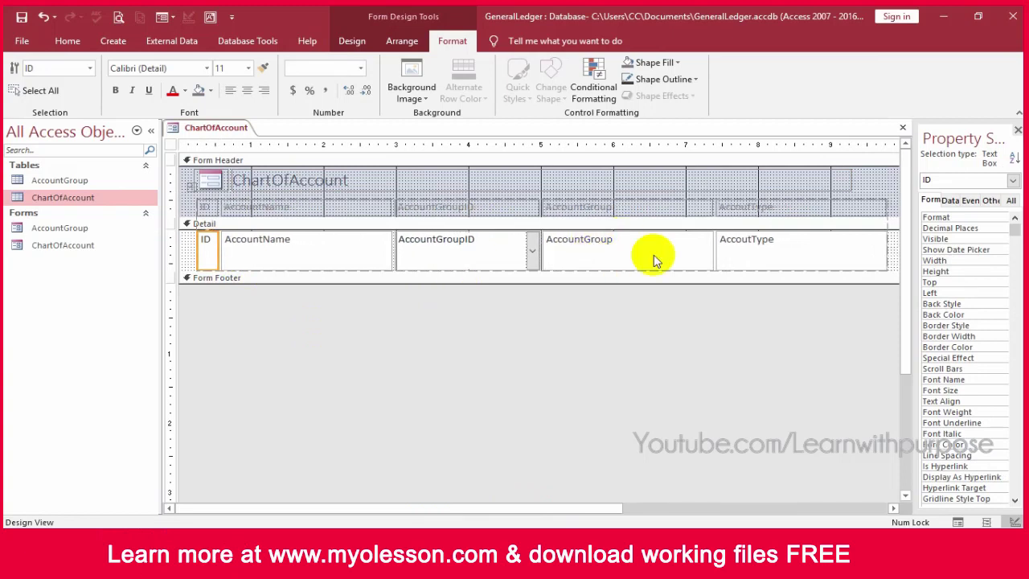
Reduce the form's width to about 9.8 inches so it ends just past the AccoutType column.
drag(608, 513, 752, 482)
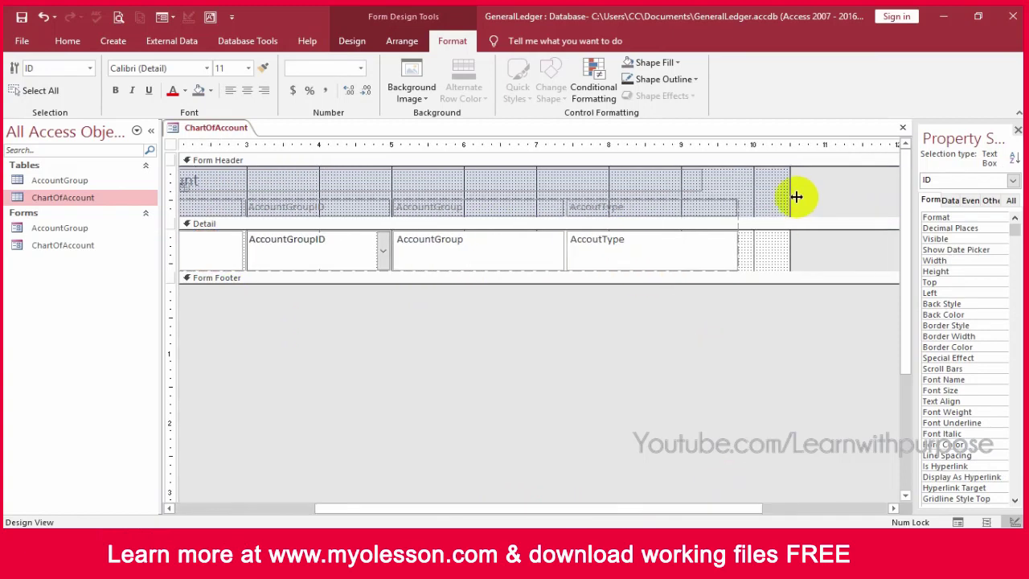
drag(792, 195, 744, 197)
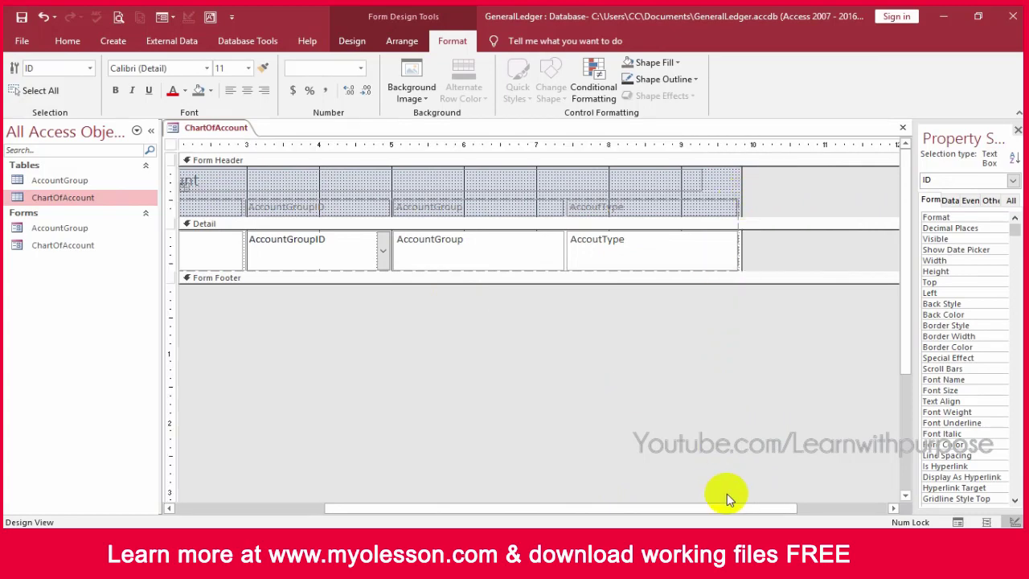
drag(733, 505, 577, 494)
Narrow the AccountGroup column to about 1.7 inches and the AccoutType column to about 2.1 inches.
click(635, 241)
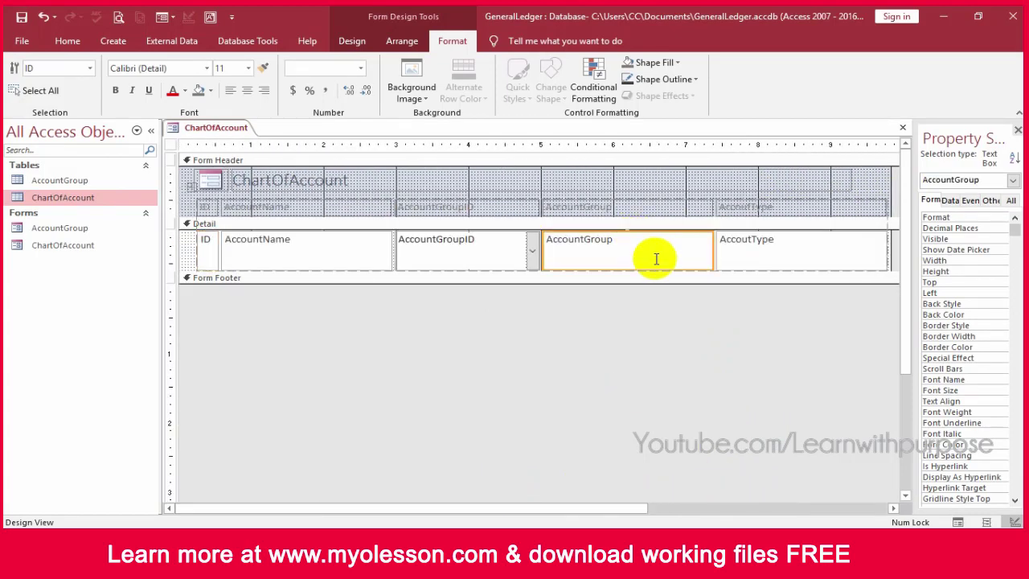
key(shift+Left)
key(shift+Left)
key(shift+Left)
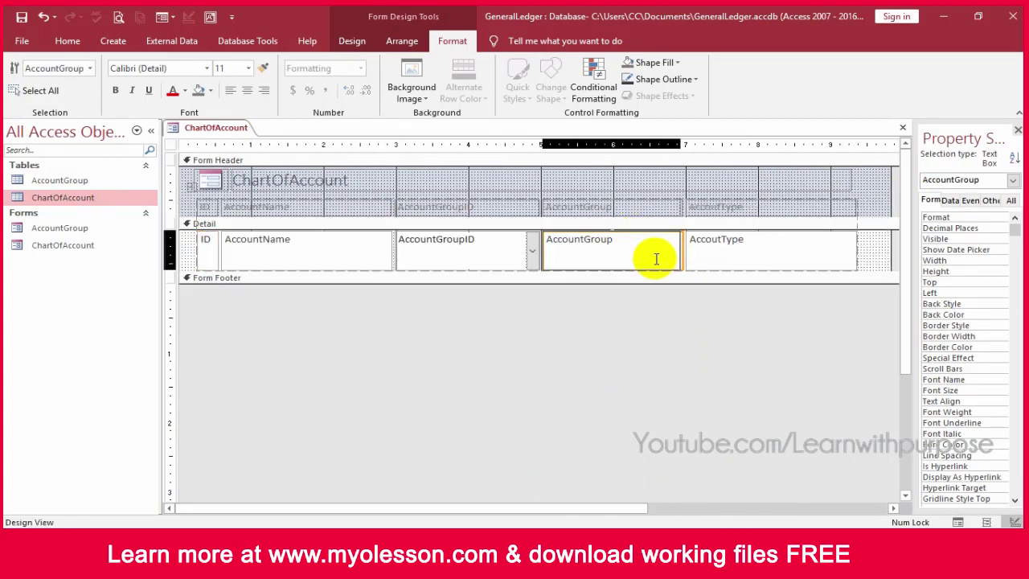
key(shift+Left)
key(shift+Left)
key(shift+Left)
key(shift+Left)
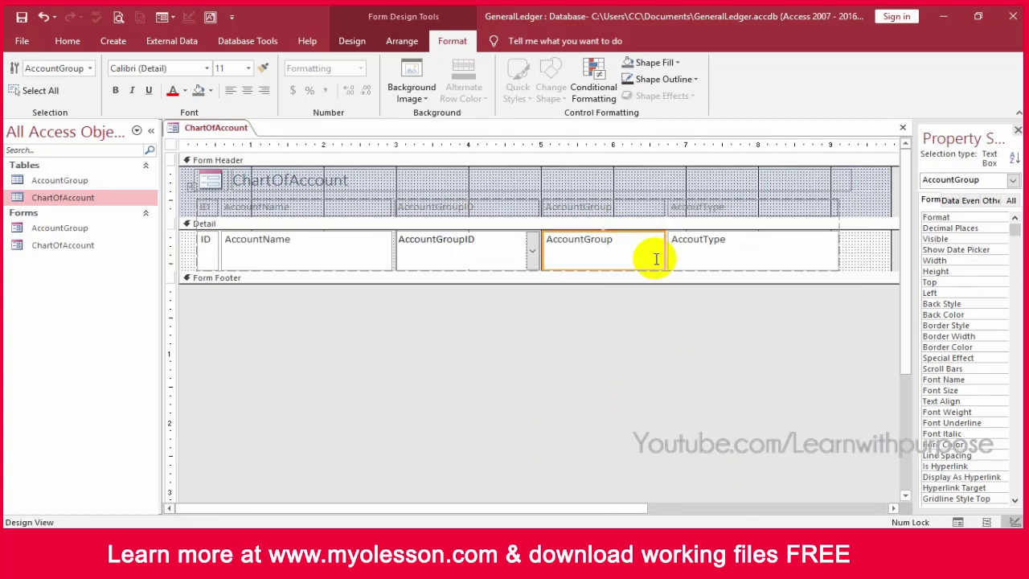
click(792, 248)
key(shift+Left)
key(shift+Left)
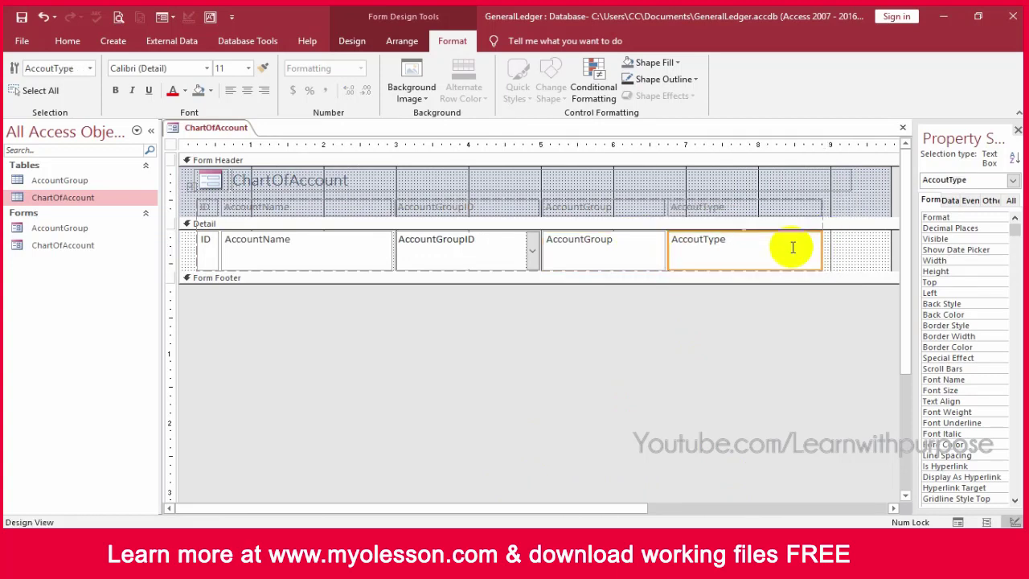
Shorten the ChartOfAccount title label in the header and reduce the form's width to about 8.9 inches.
click(813, 178)
key(shift+Left)
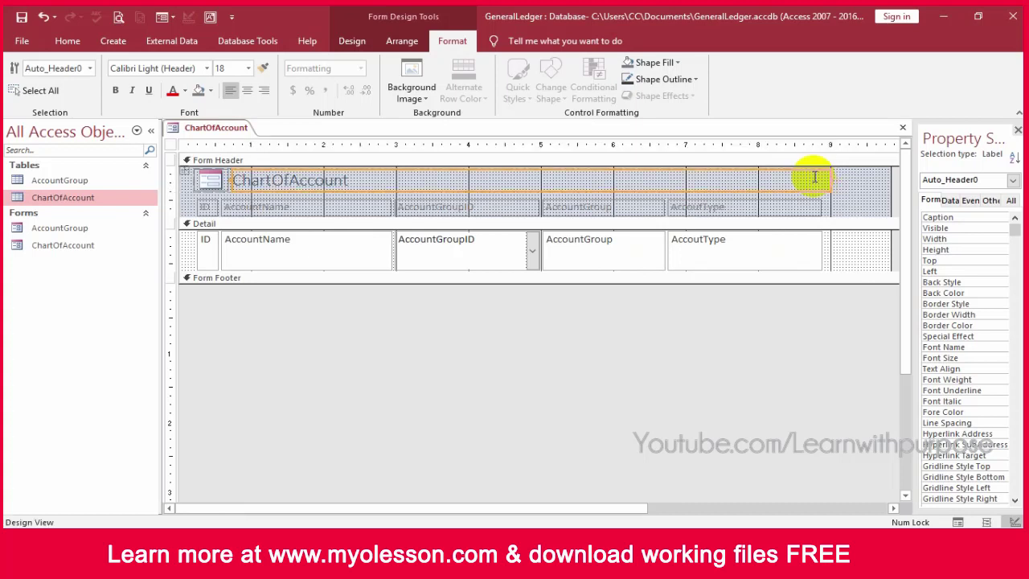
drag(892, 188, 824, 187)
click(768, 380)
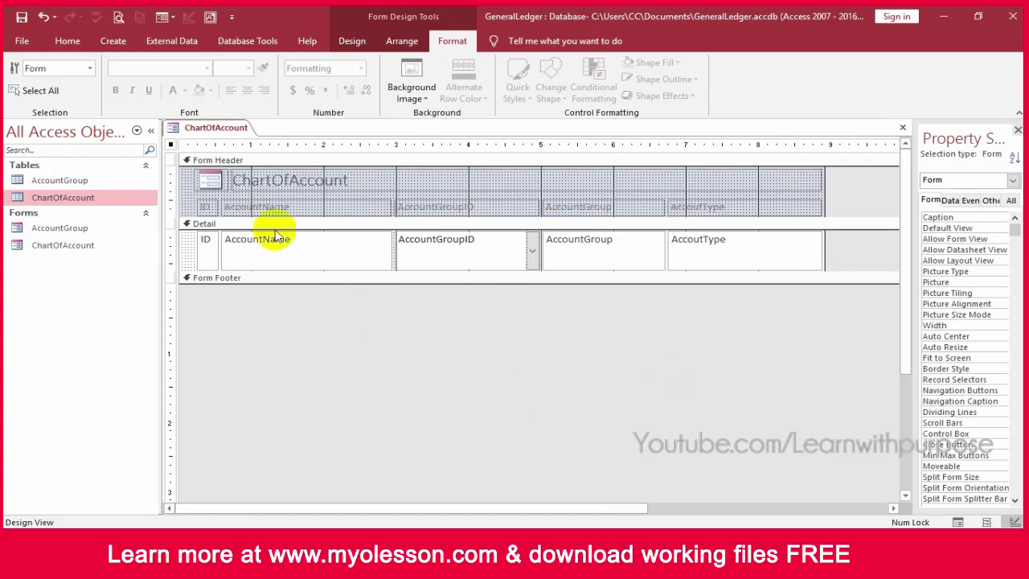
click(462, 254)
click(586, 239)
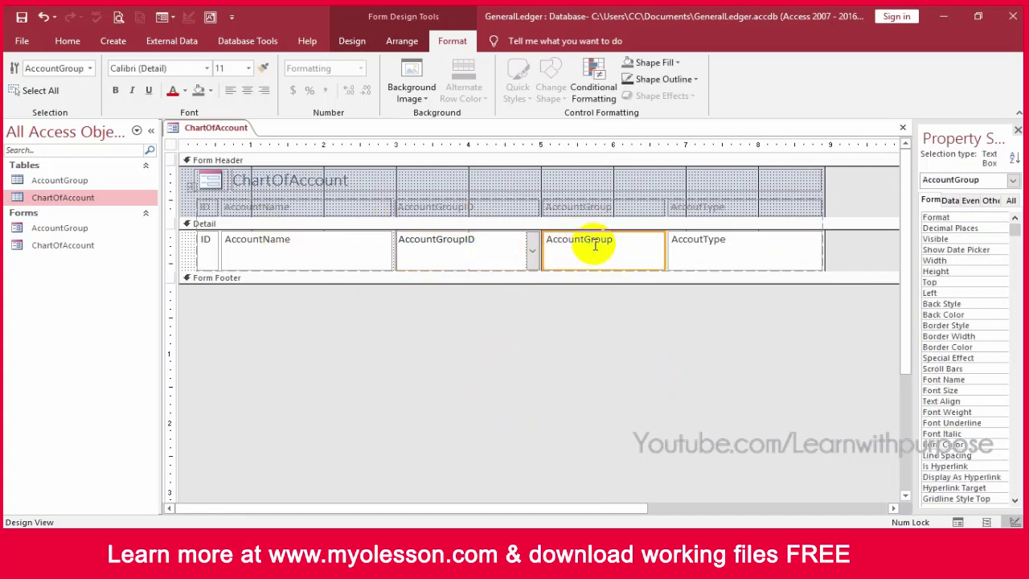
click(471, 248)
click(593, 251)
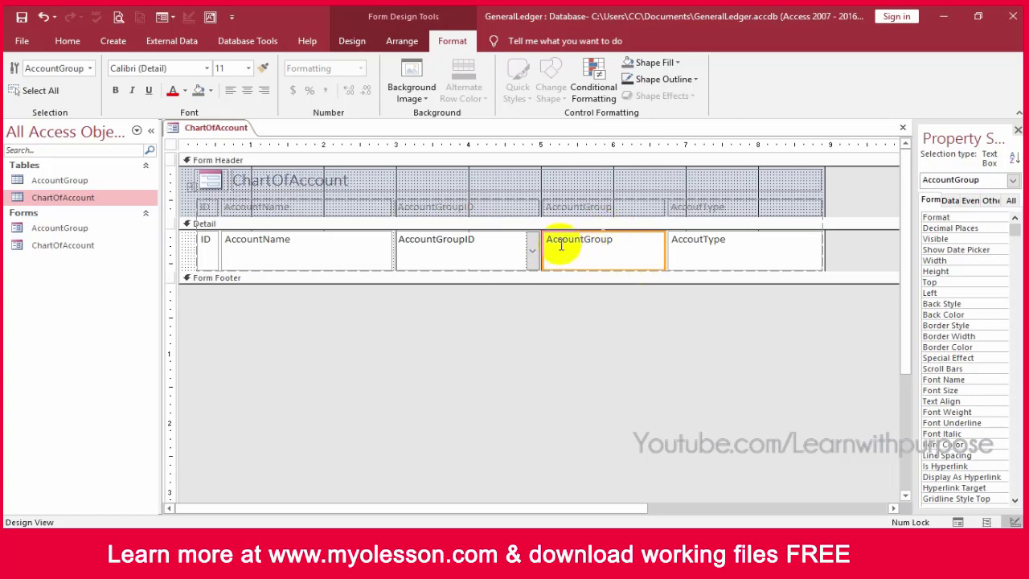
click(631, 256)
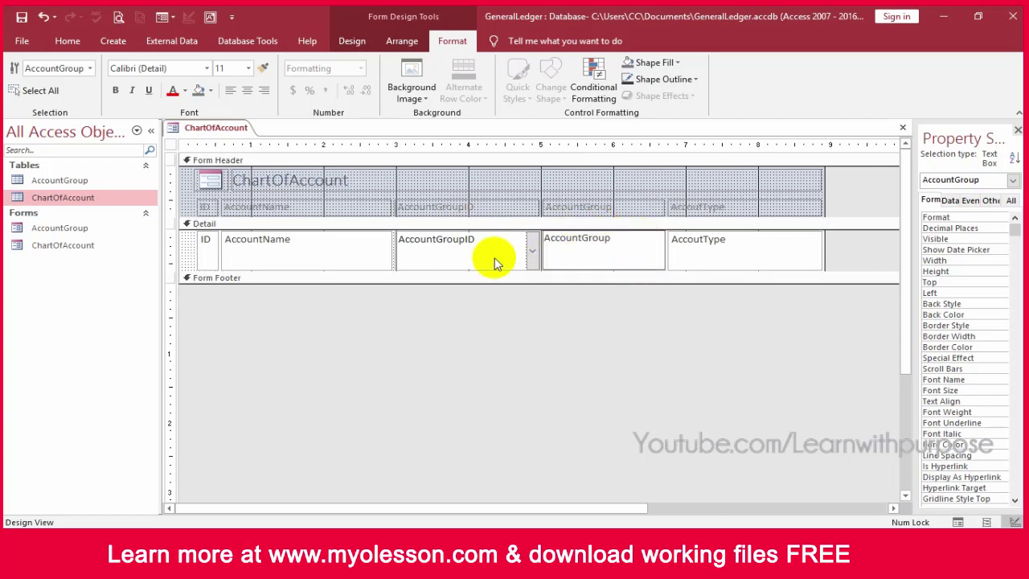
click(487, 252)
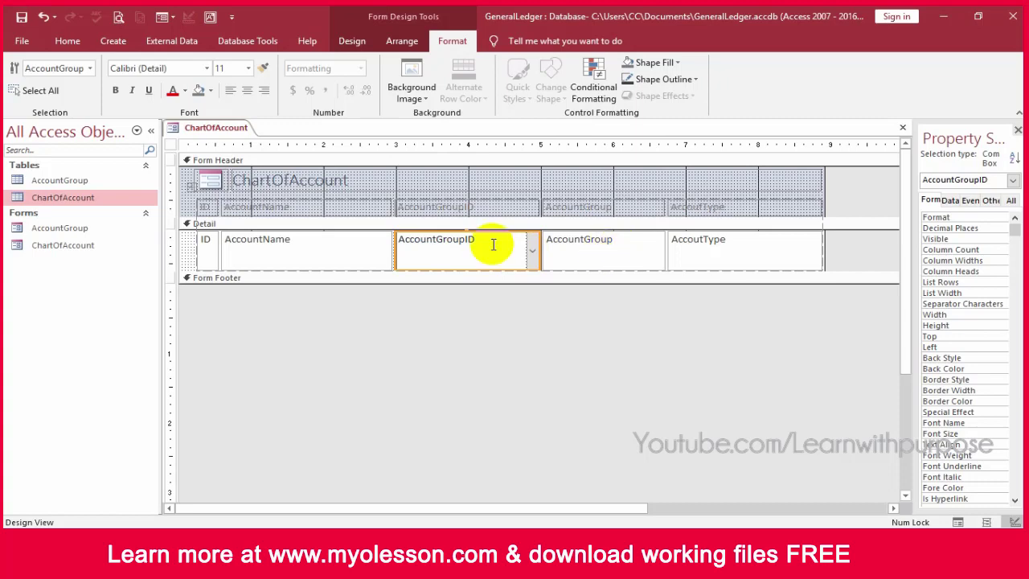
click(610, 256)
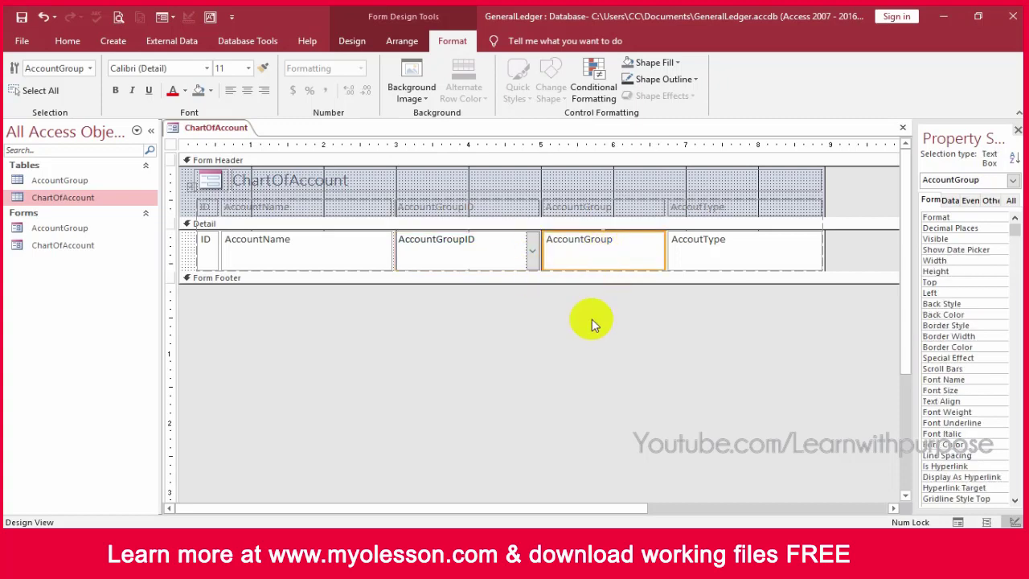
click(591, 318)
Delete the AccountGroup field with its heading and remove the empty column so AccoutType sits beside AccountGroupID.
click(628, 254)
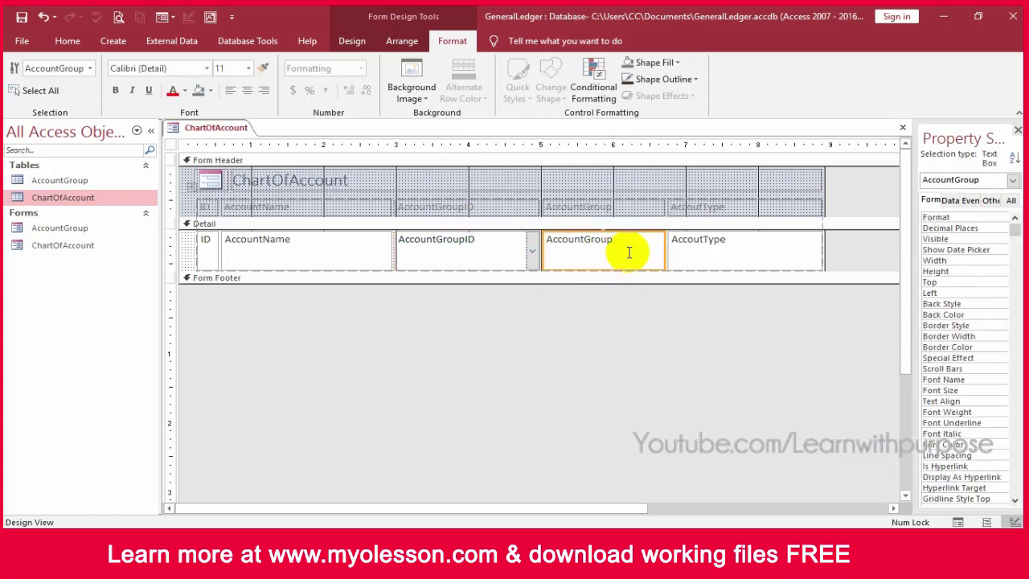
key(Delete)
key(Delete)
click(623, 254)
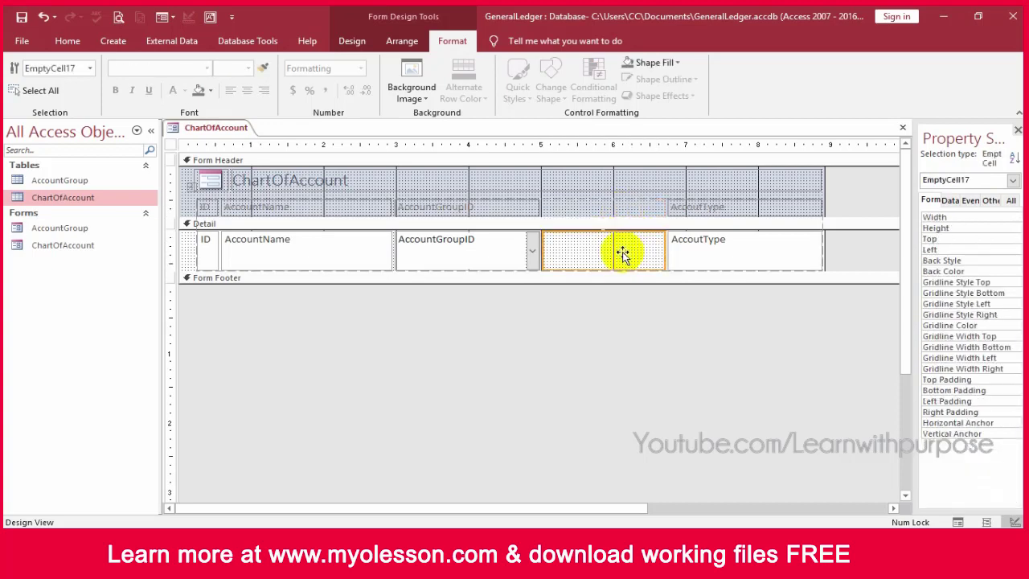
key(Delete)
click(625, 248)
click(688, 224)
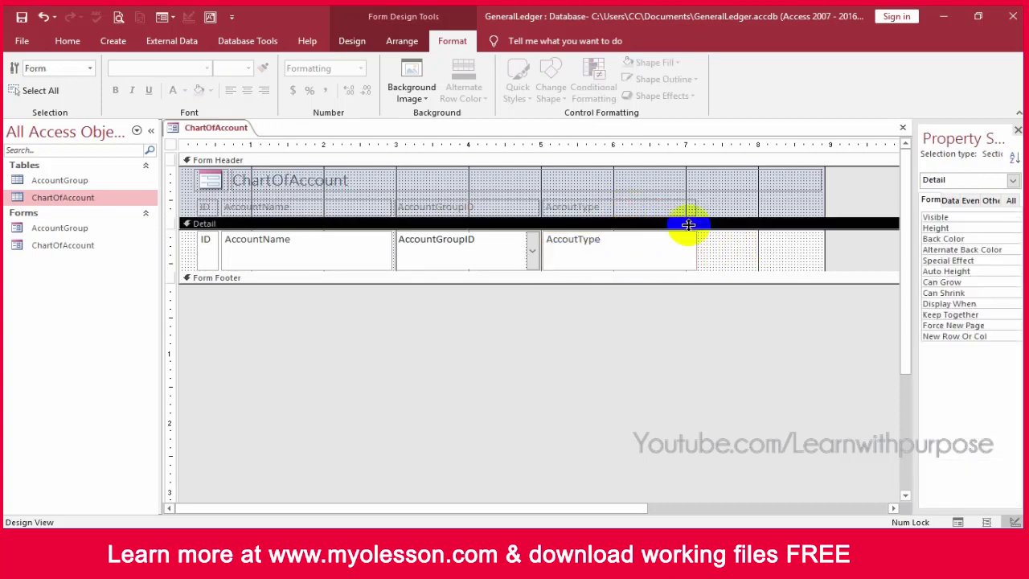
click(668, 207)
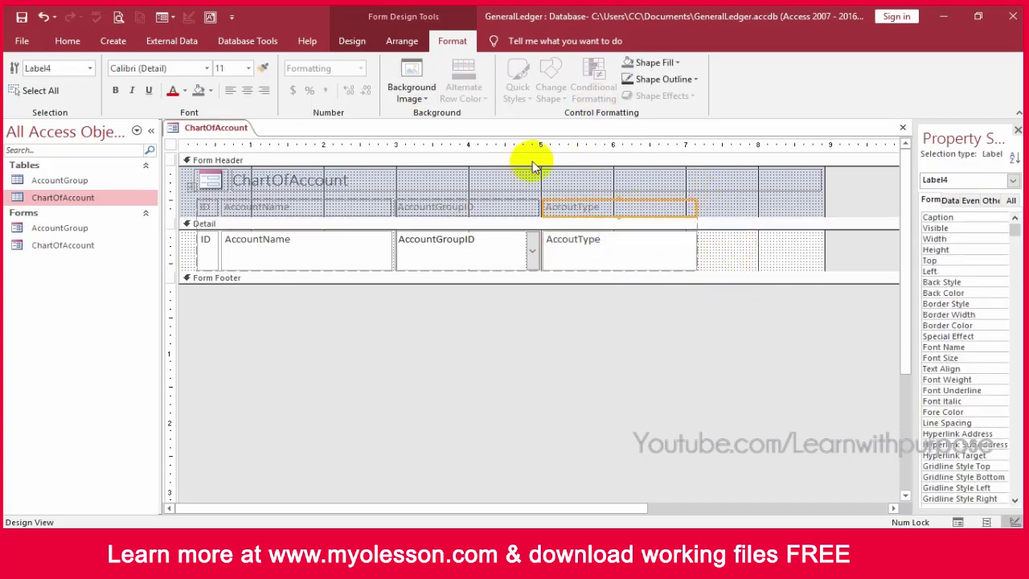
Display the list of existing fields available for the form and widen it.
click(358, 44)
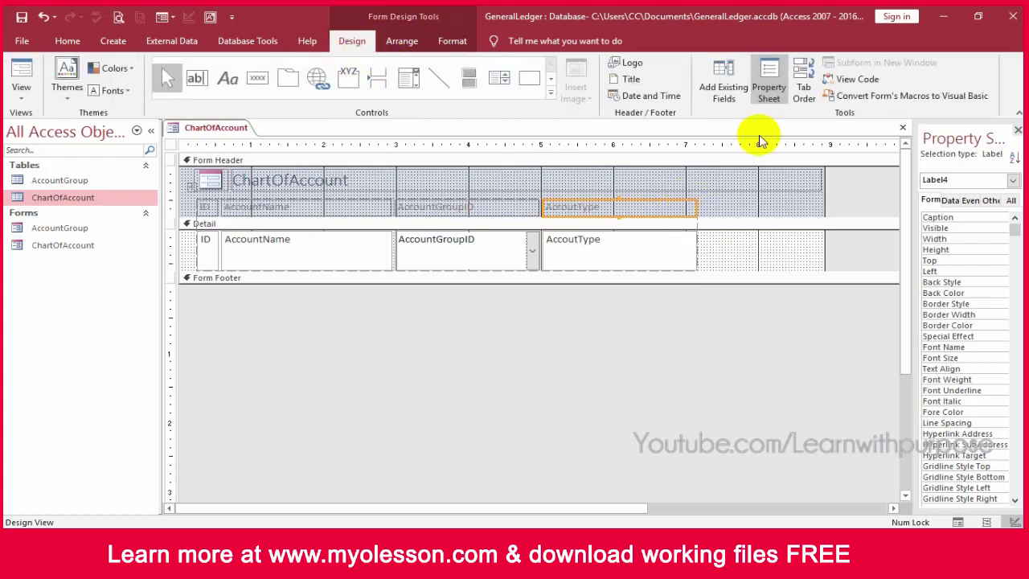
click(722, 88)
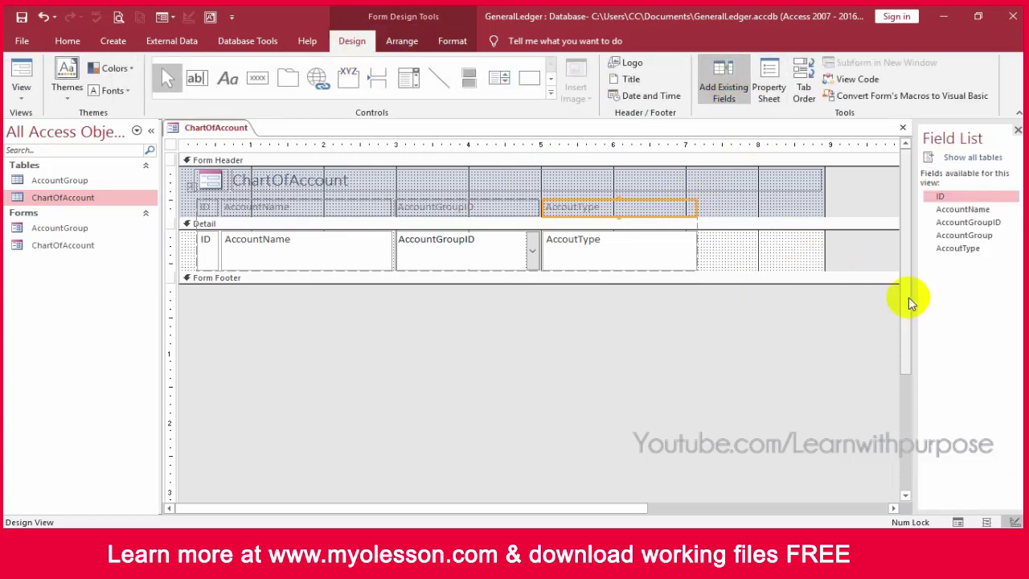
drag(914, 300, 764, 315)
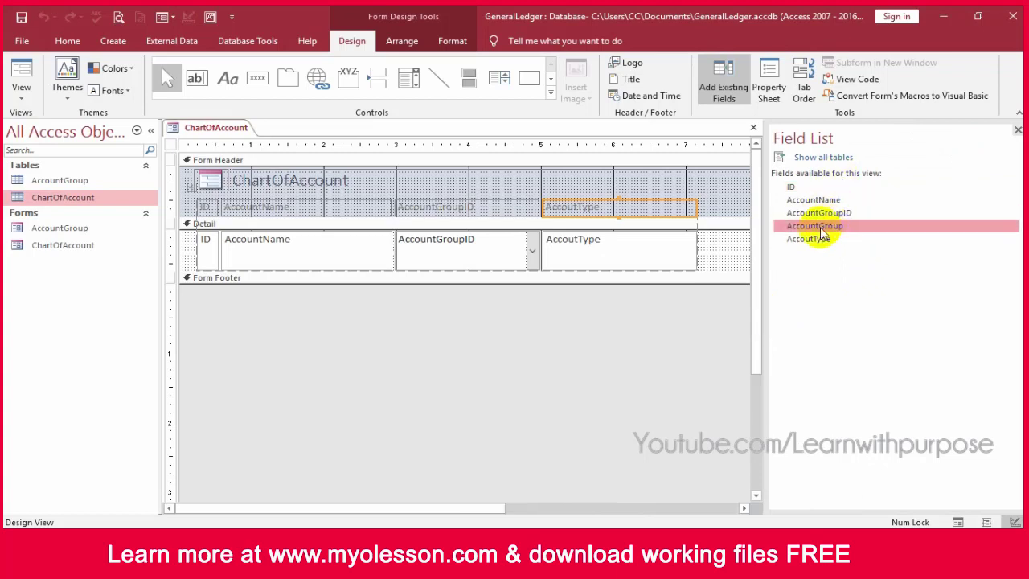
drag(818, 231, 536, 177)
key(ctrl+z)
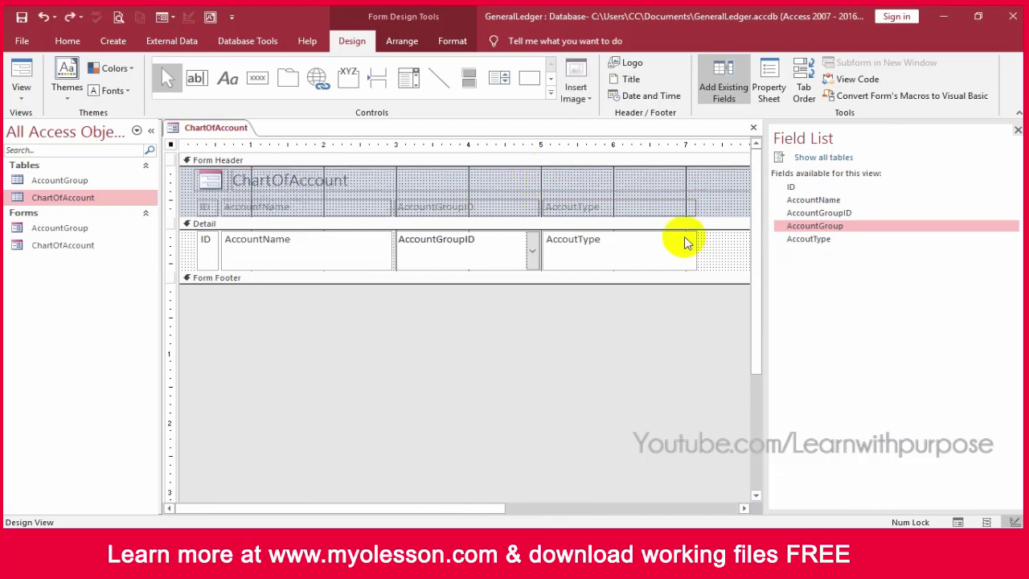
drag(838, 232, 707, 187)
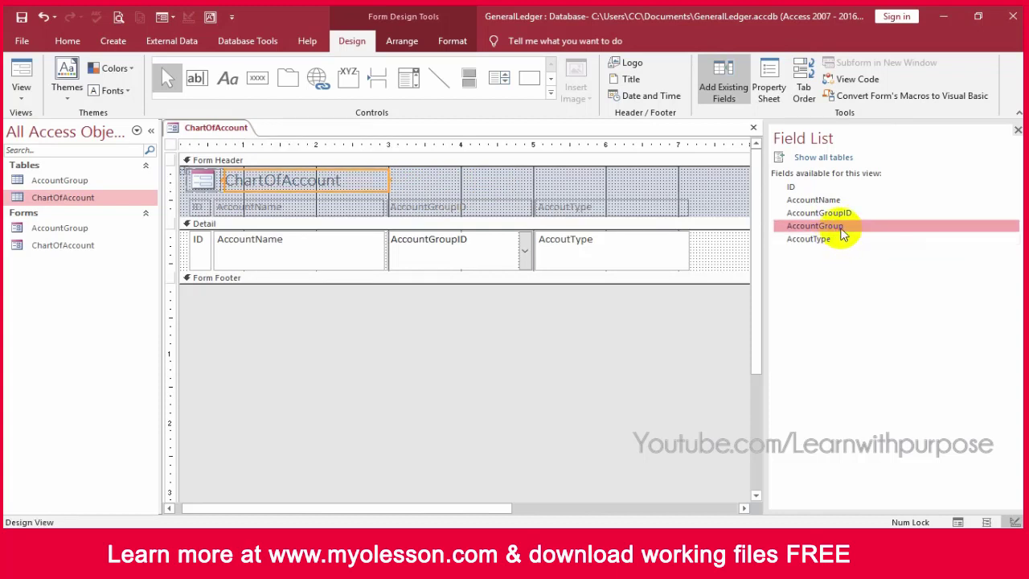
Add the AccountGroup field with its label to the form header, beside the ChartOfAccount title.
drag(840, 234, 575, 180)
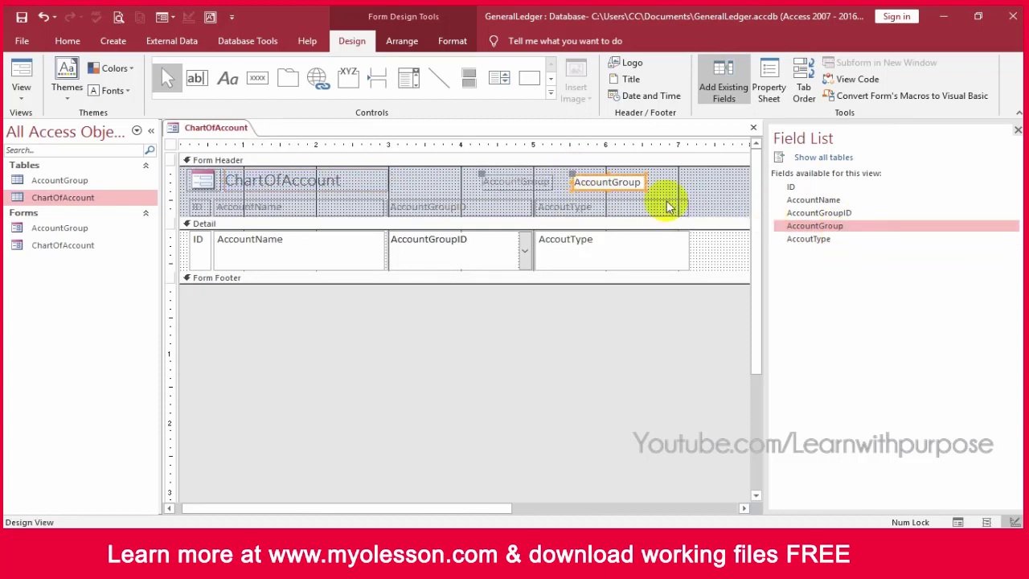
click(555, 366)
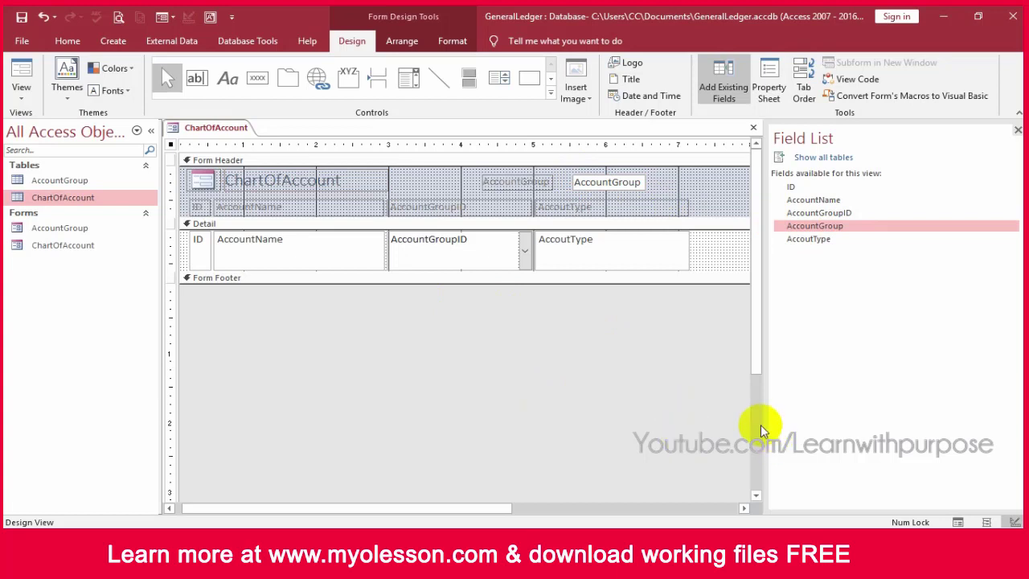
Narrow the field list and reduce the form's width to about 7.2 inches, ending just past the AccoutType column.
drag(766, 426, 932, 391)
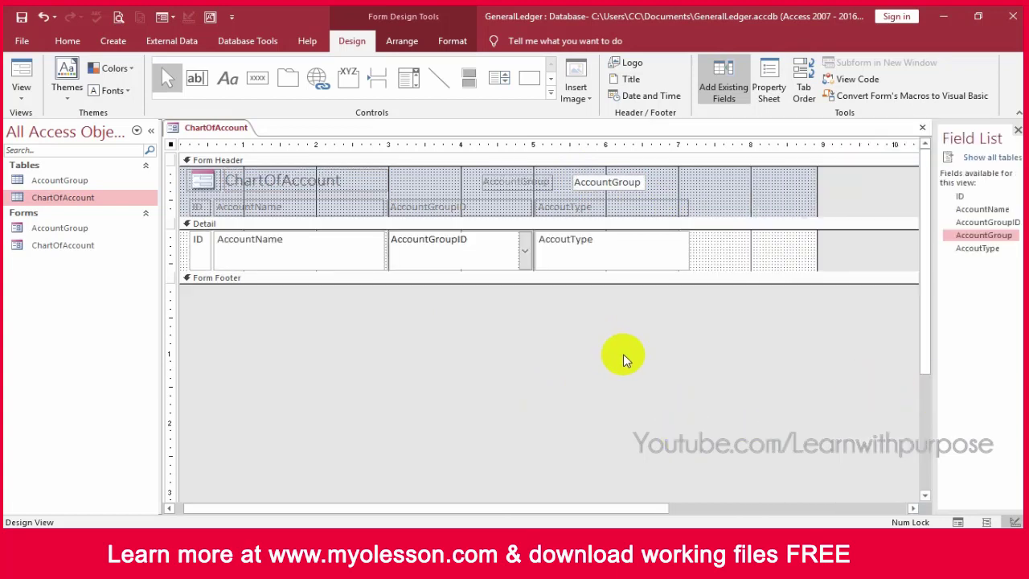
drag(817, 175, 693, 180)
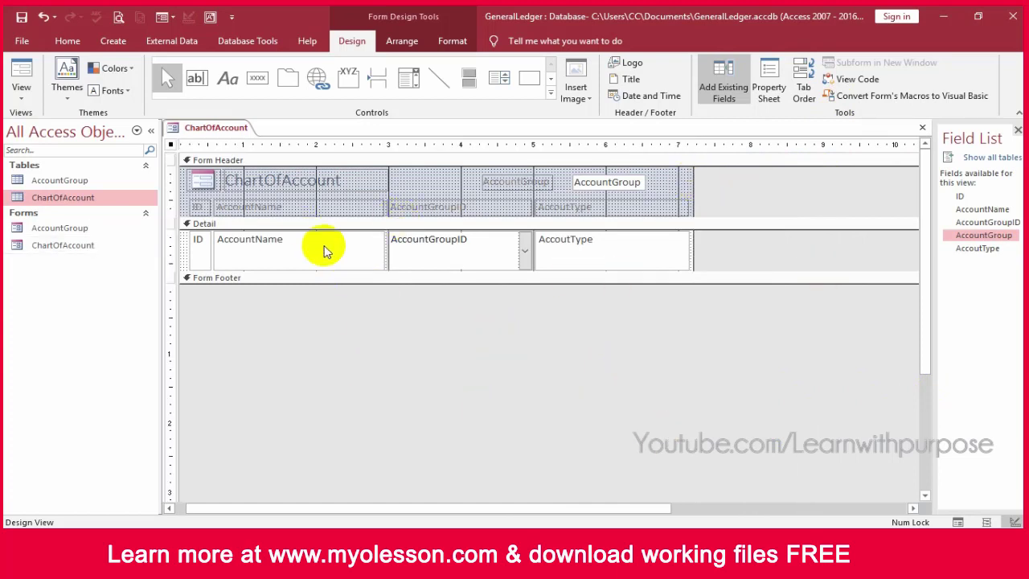
Move the AccountGroup field and its label in the form header about 0.8 inch closer to the ChartOfAccount title.
click(469, 260)
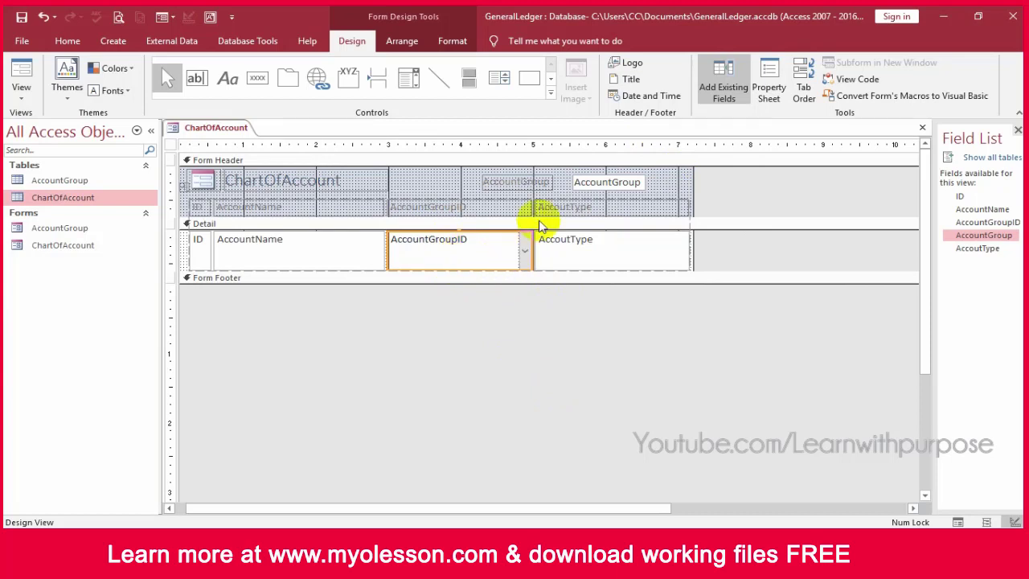
click(610, 185)
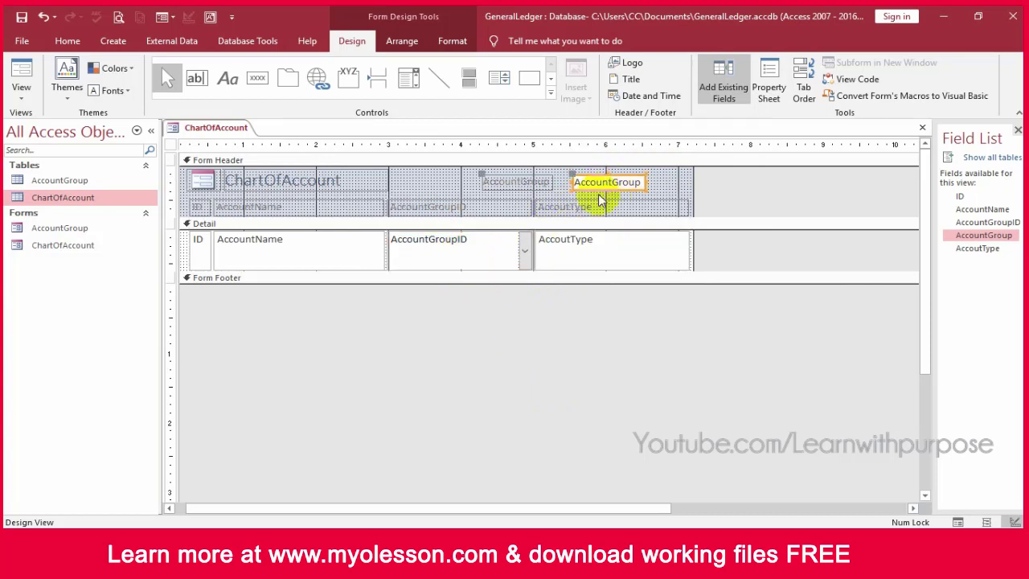
drag(620, 177, 561, 175)
Display the event properties of the AccountGroupID combo box in the Detail section and widen the property sheet.
click(460, 240)
click(581, 319)
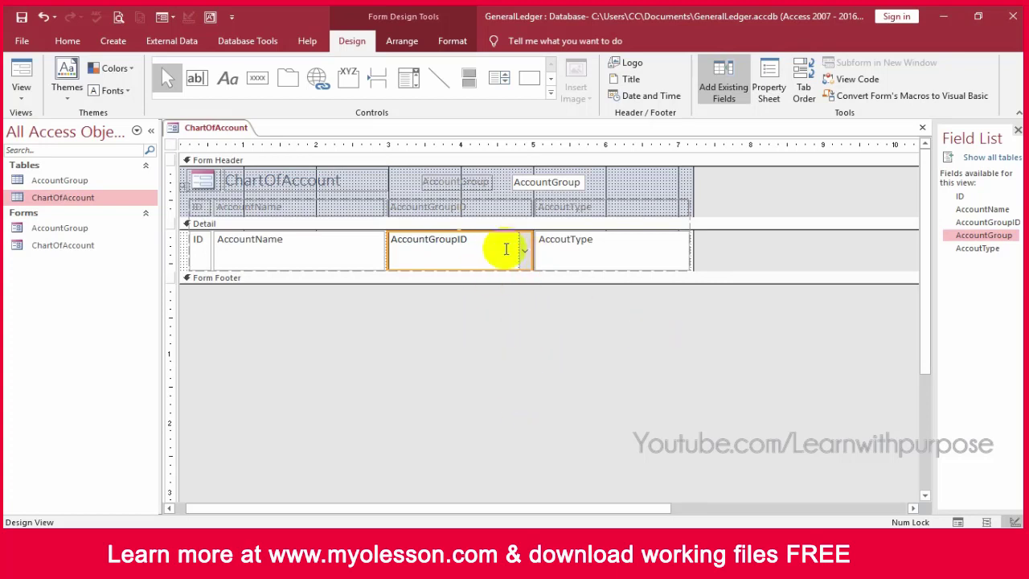
click(770, 101)
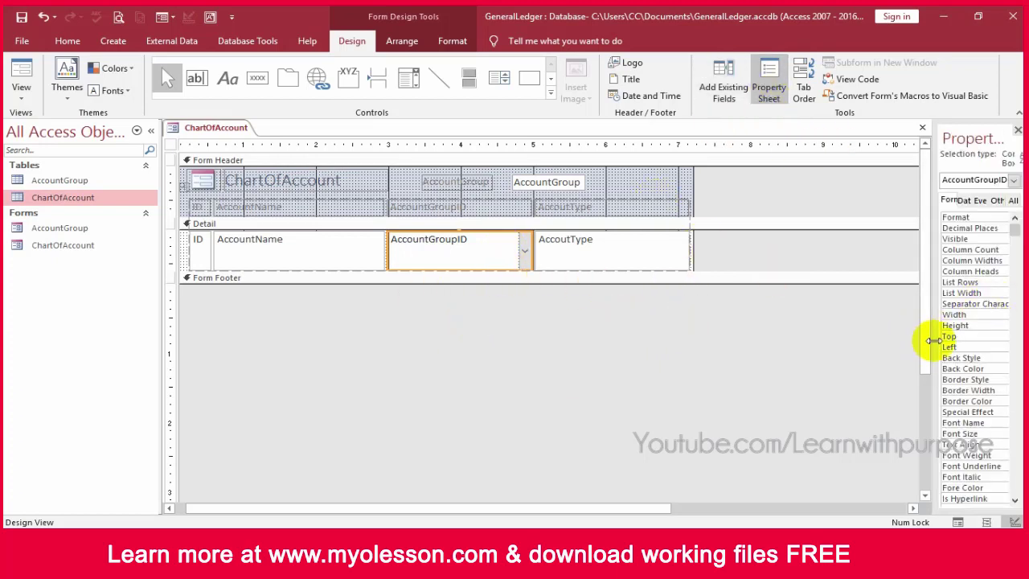
drag(929, 339, 836, 337)
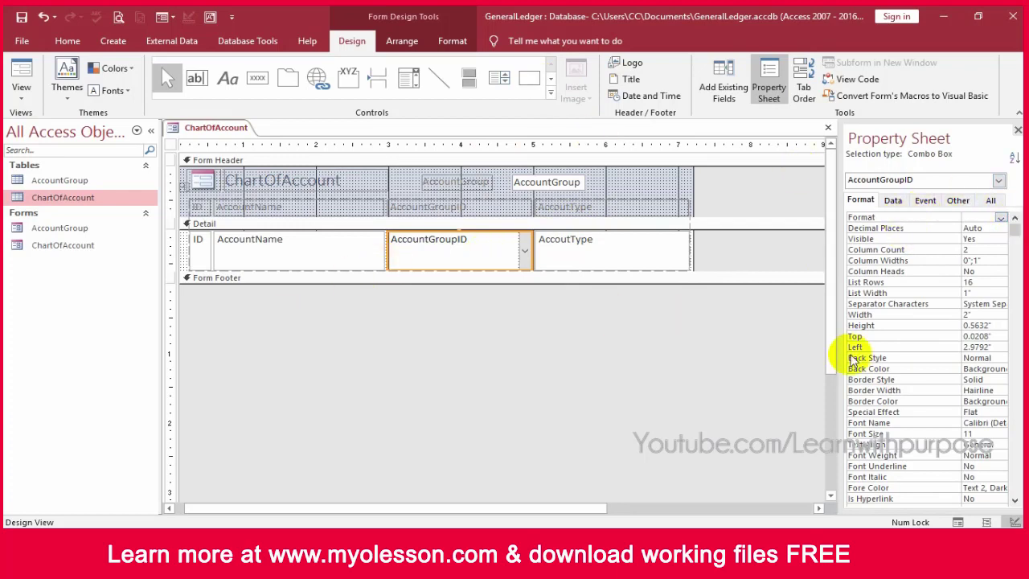
drag(839, 358, 762, 358)
click(846, 200)
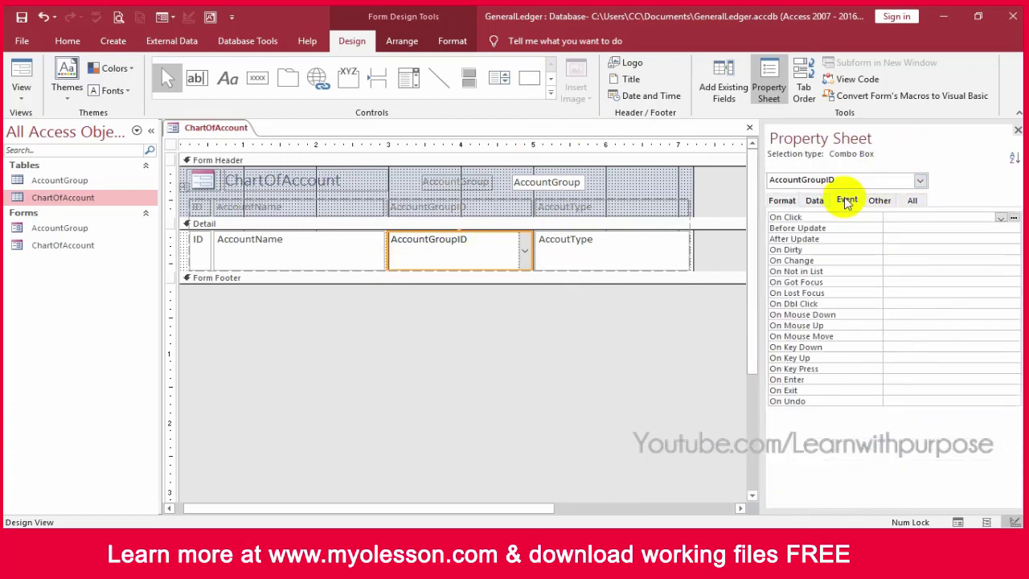
Create an After Update event procedure for the AccountGroupID combo box using the Code Builder.
click(835, 239)
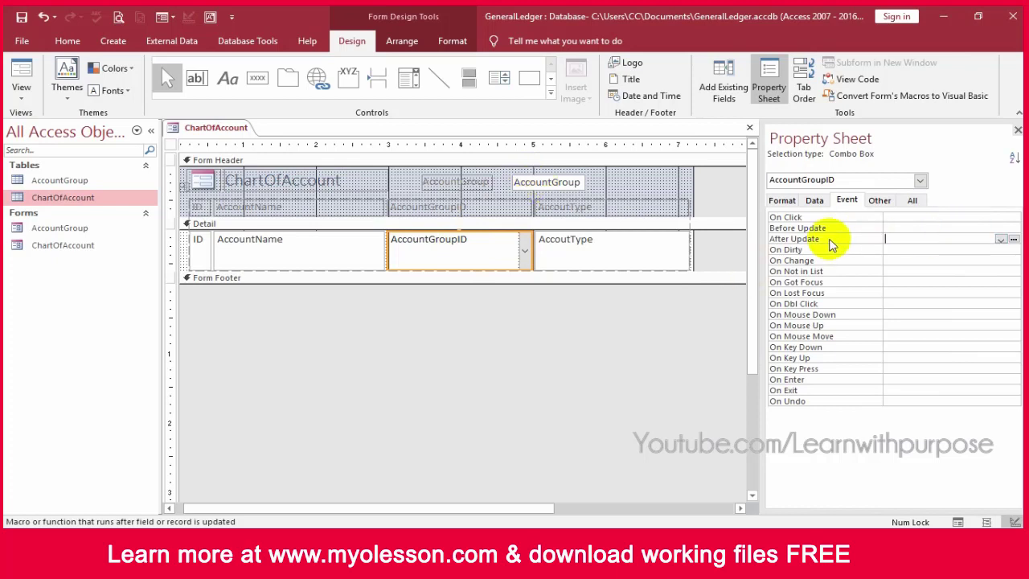
click(1014, 240)
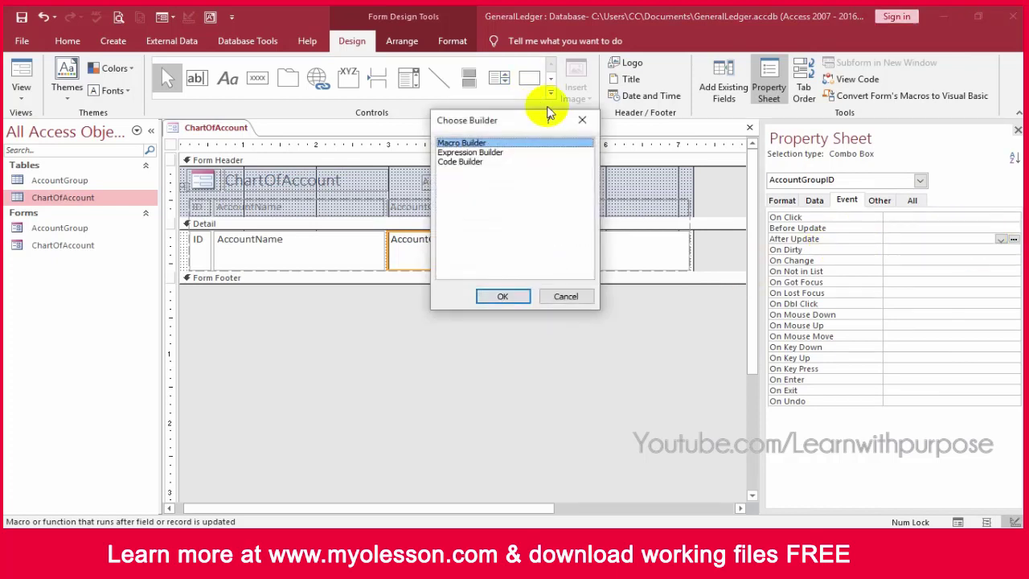
drag(517, 119, 609, 137)
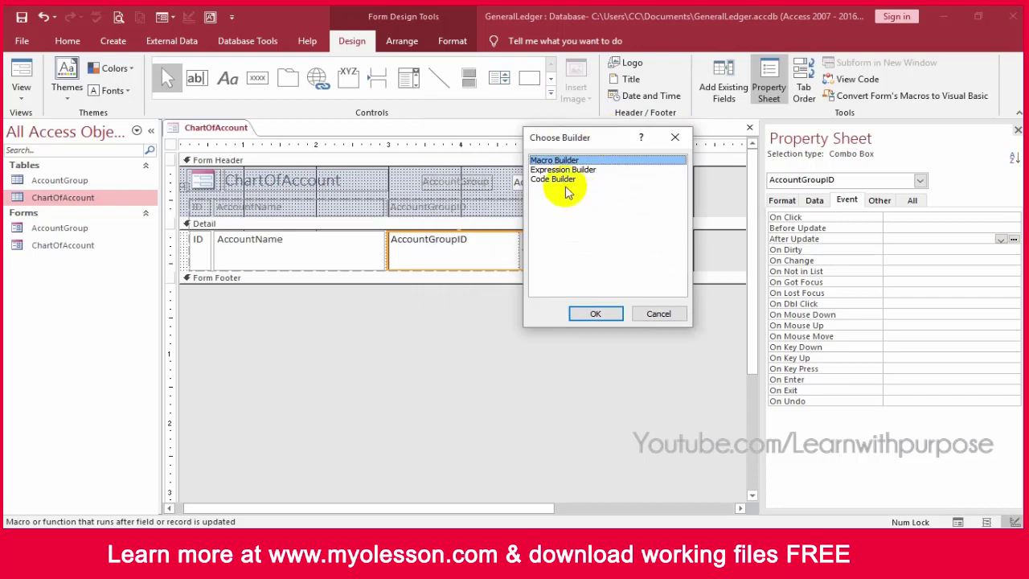
click(553, 179)
click(595, 313)
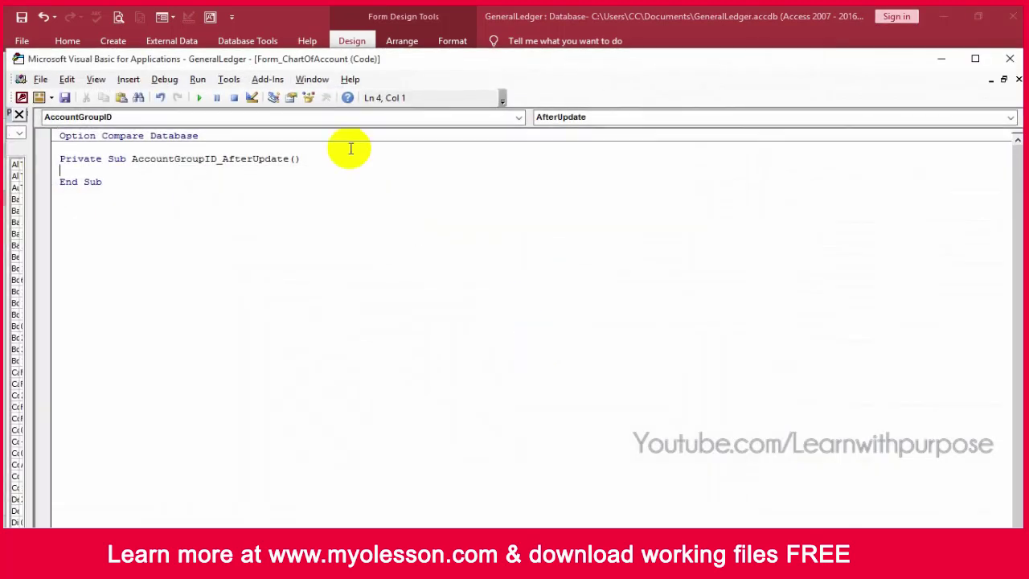
Begin the body of the AccountGroupID_AfterUpdate procedure with me.AccountGroup.Value.
text(me)
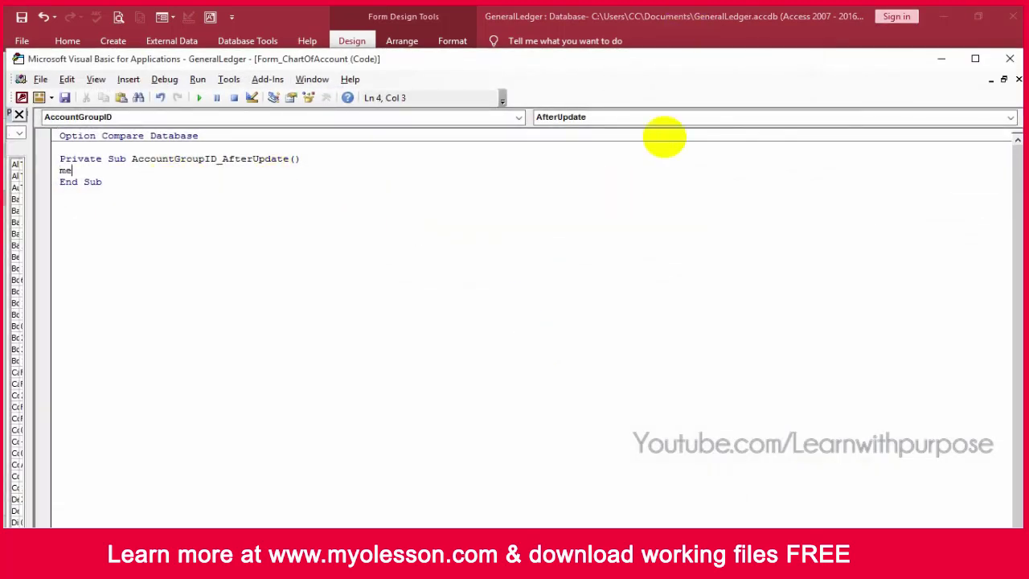
text(.acc)
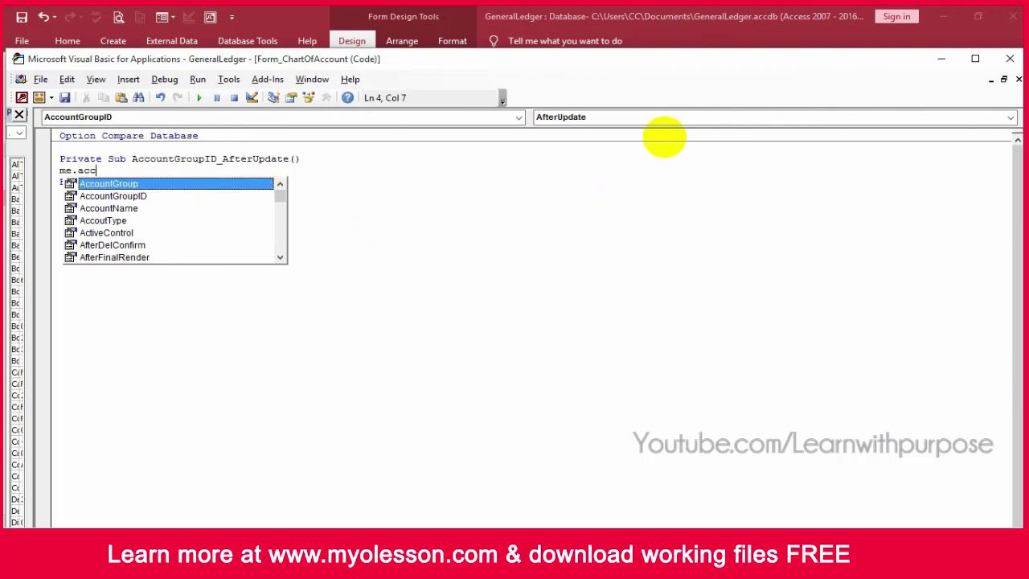
key(Tab)
text(.value)
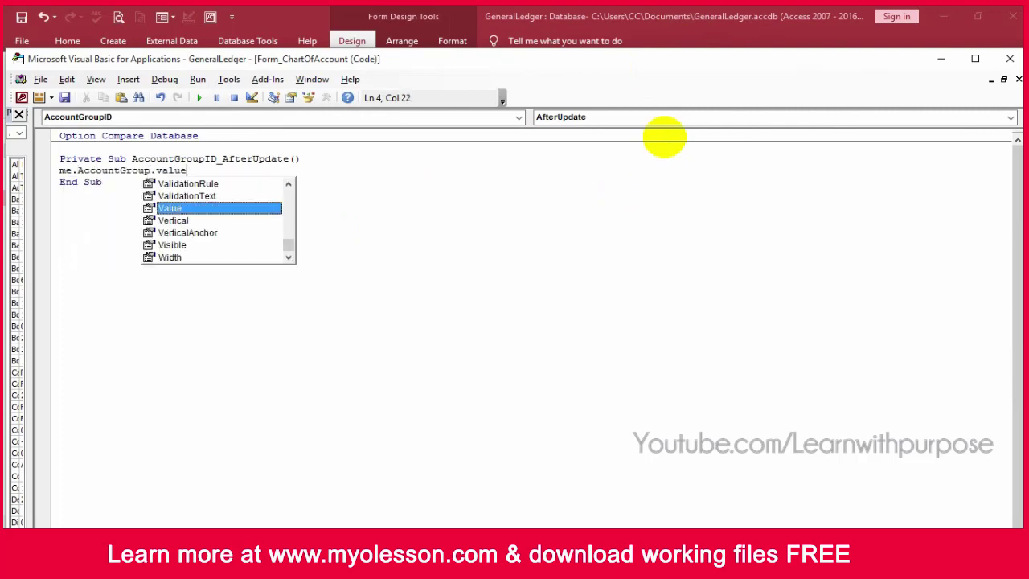
key(Tab)
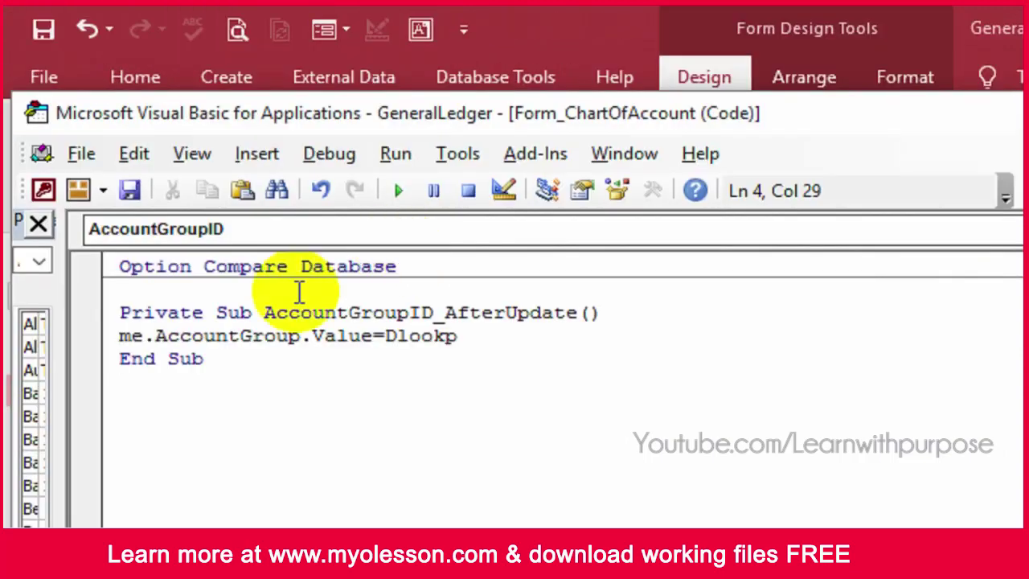
Assign the value from a Dlookup function whose first argument is the field expression "[AccountGroup]".
text(=Dlookp)
key(BackSpace)
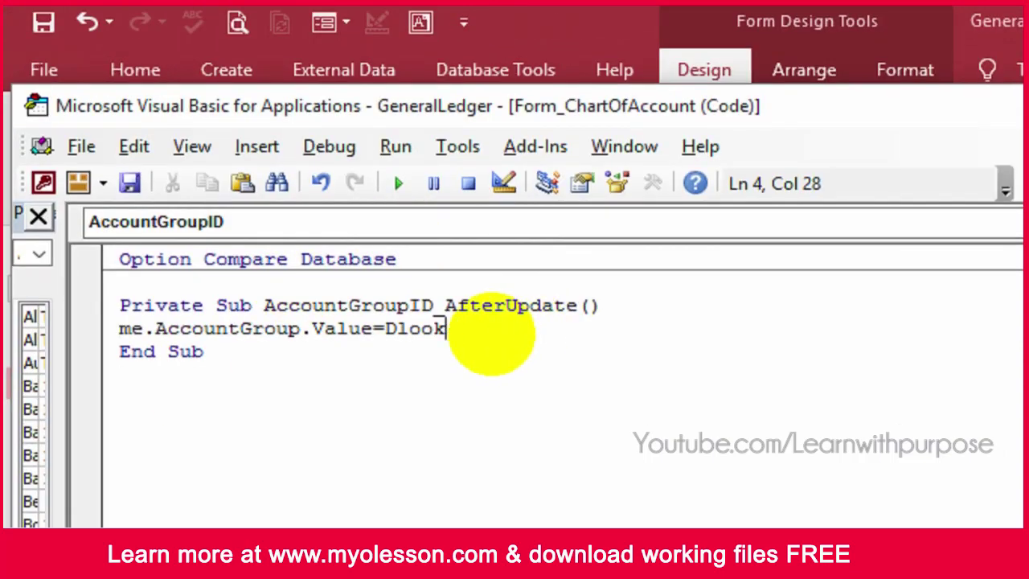
text(up)
text((""))
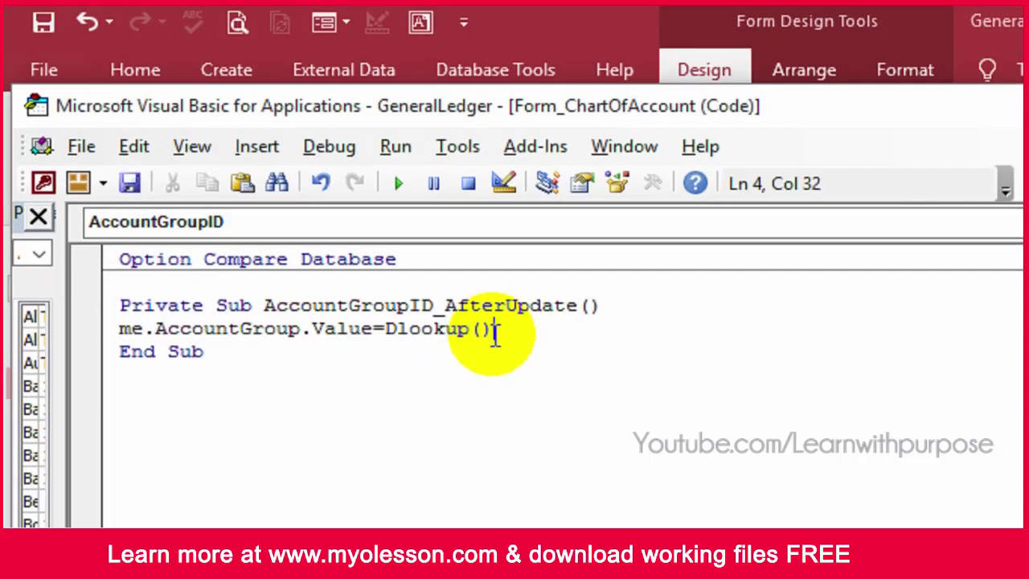
key(Left)
text("")
click(495, 332)
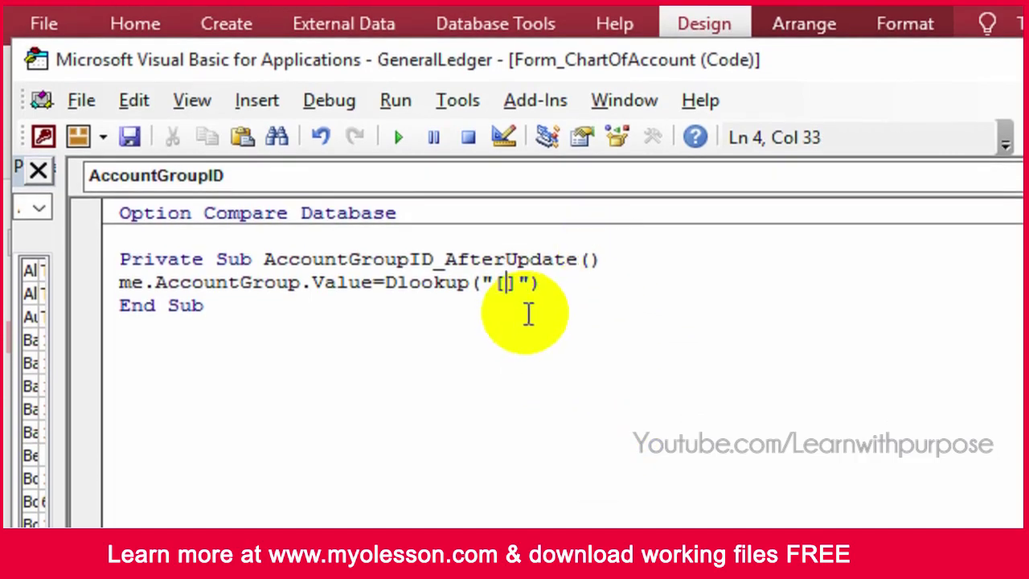
text(AccountGroup)
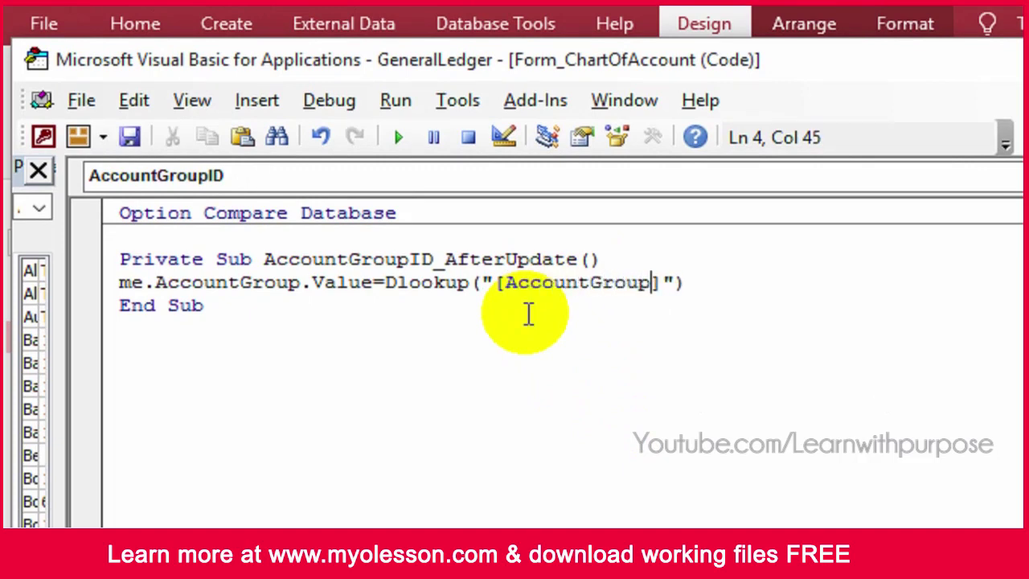
Add "AccountGroup" as the DLookup domain argument, after the field expression.
text(,)
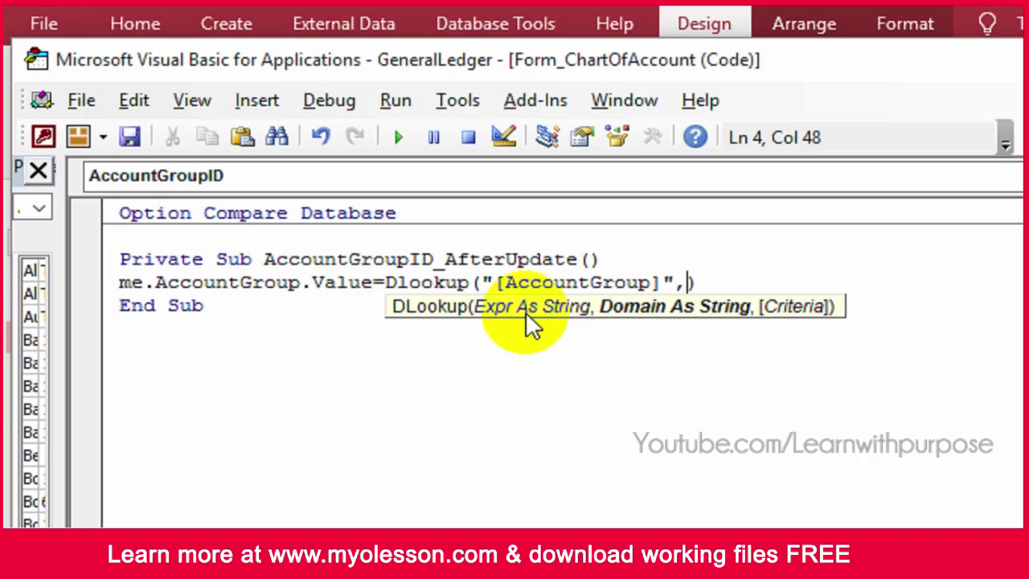
text(Acco)
key(BackSpace)
key(BackSpace)
key(BackSpace)
key(BackSpace)
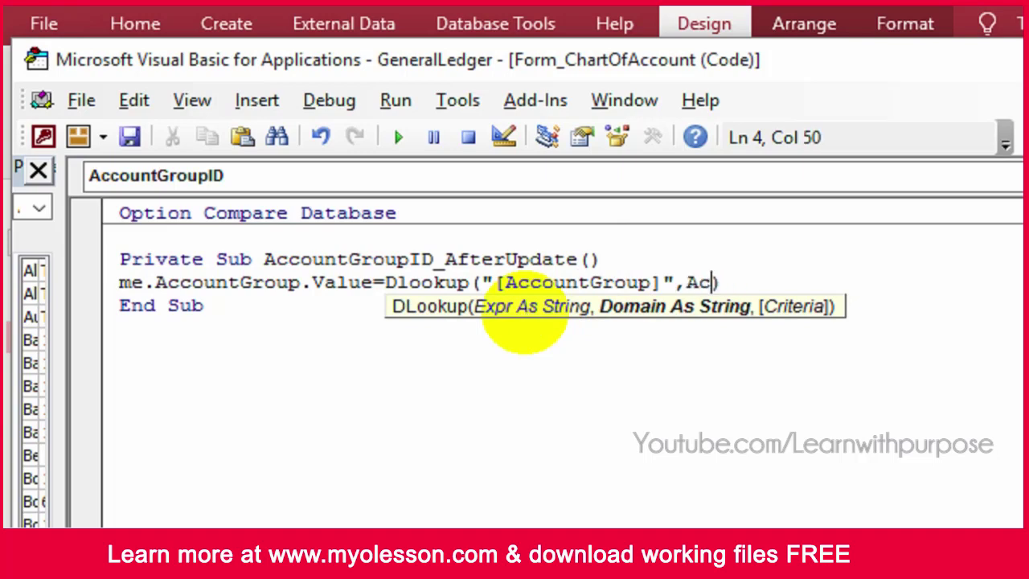
text(")
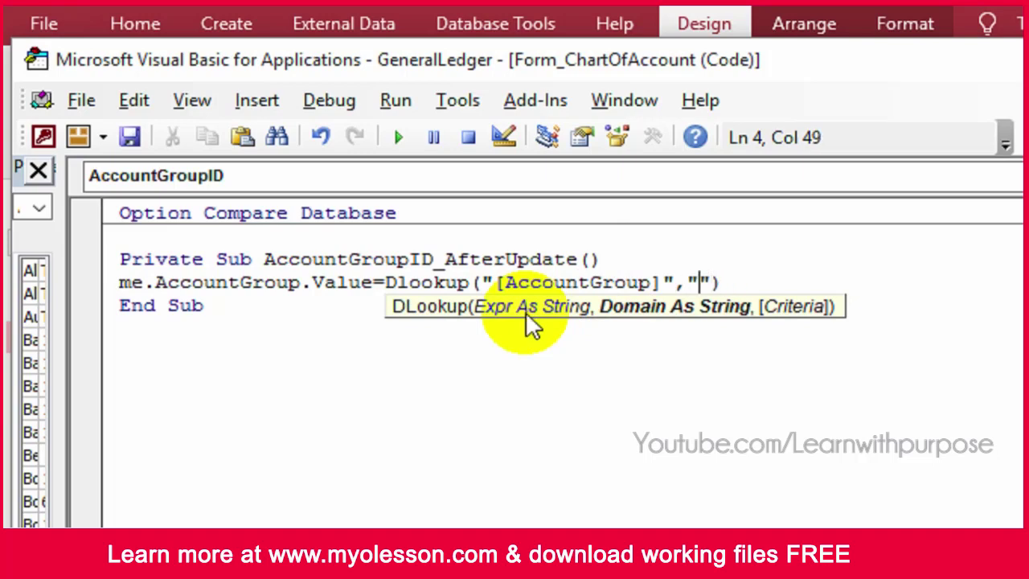
text(Account)
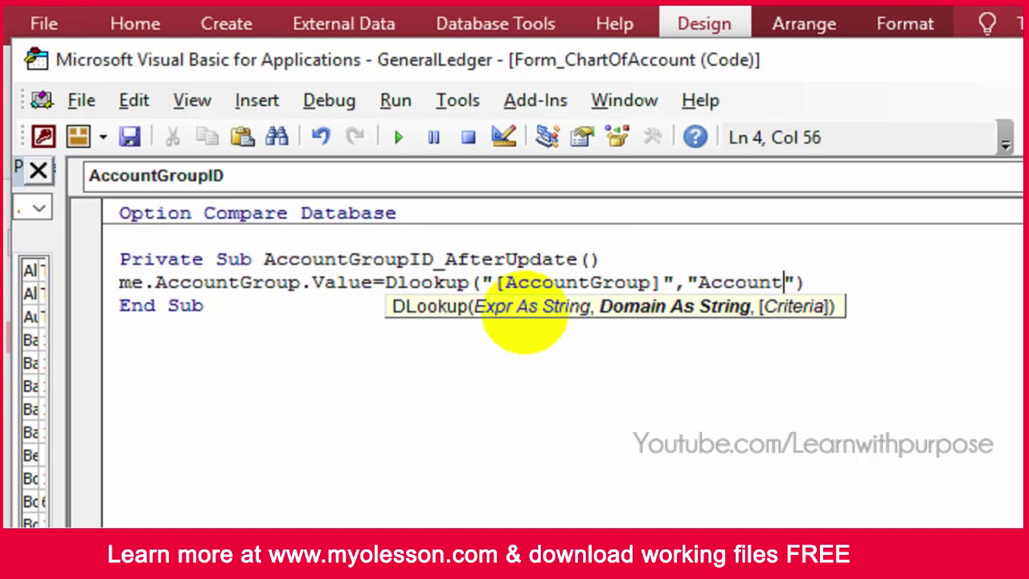
text(Group")
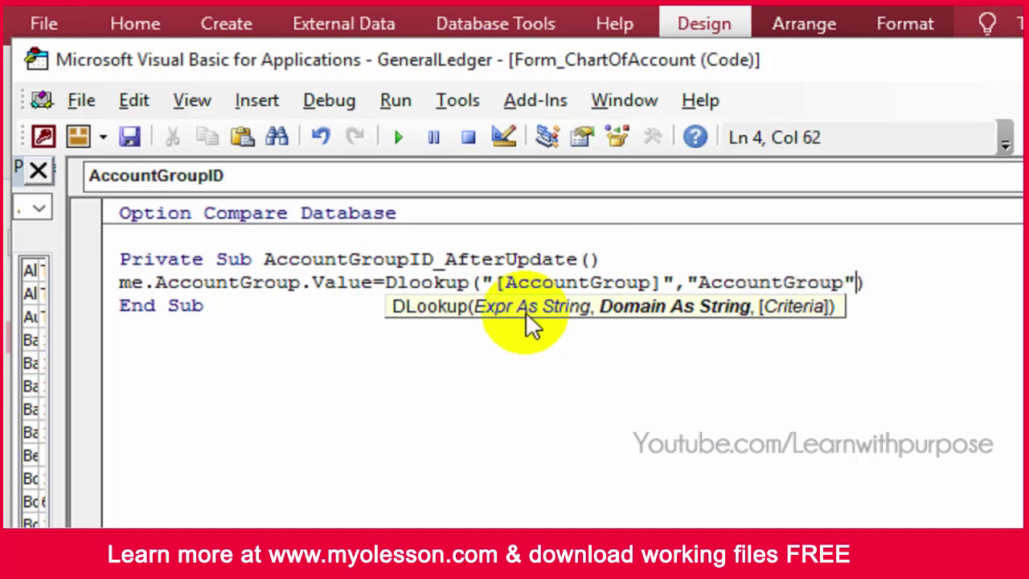
Add "[ID]=" in quotation marks as the DLookup criteria argument.
text(,[)
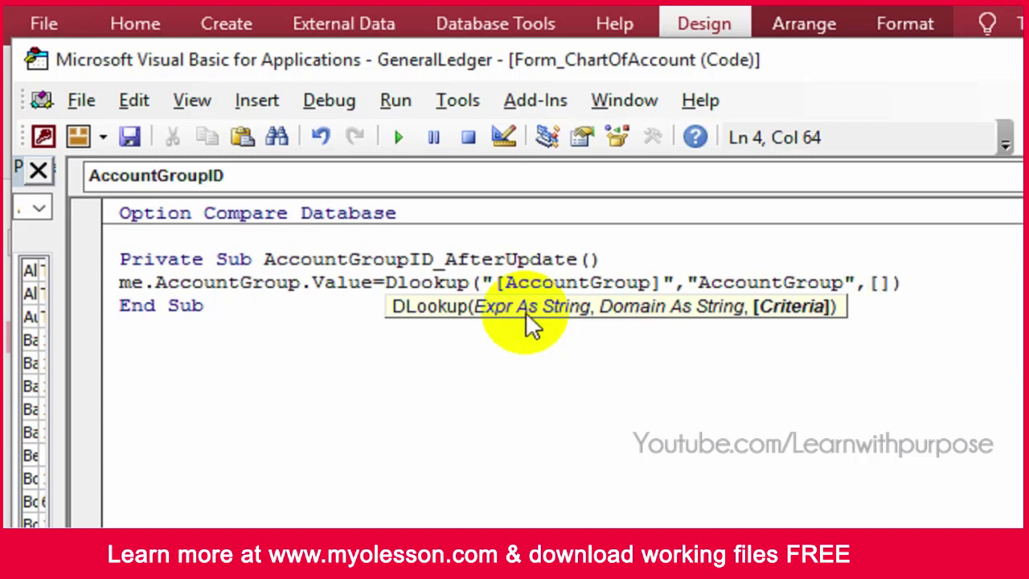
key(BackSpace)
key(BackSpace)
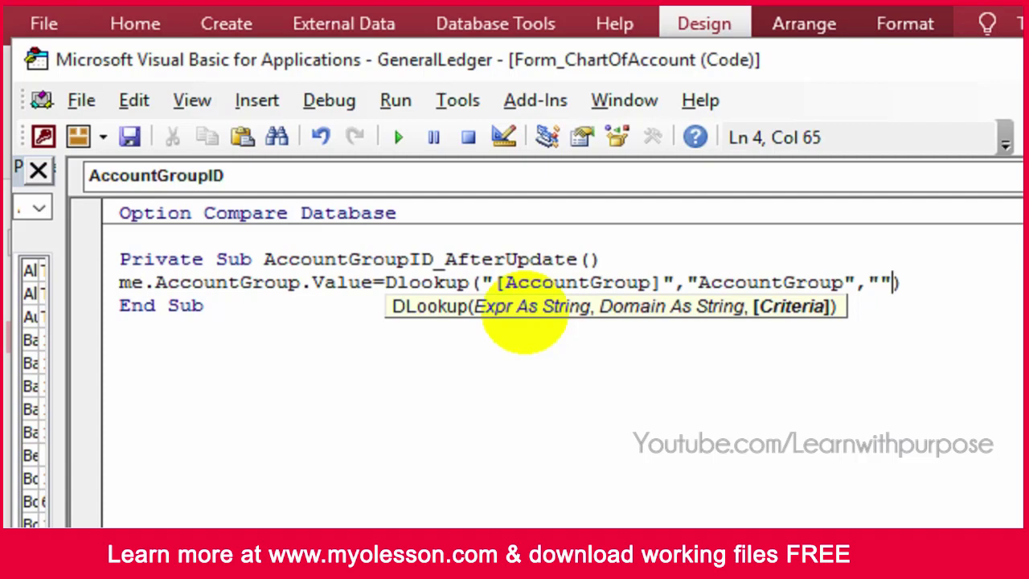
text([]ID)
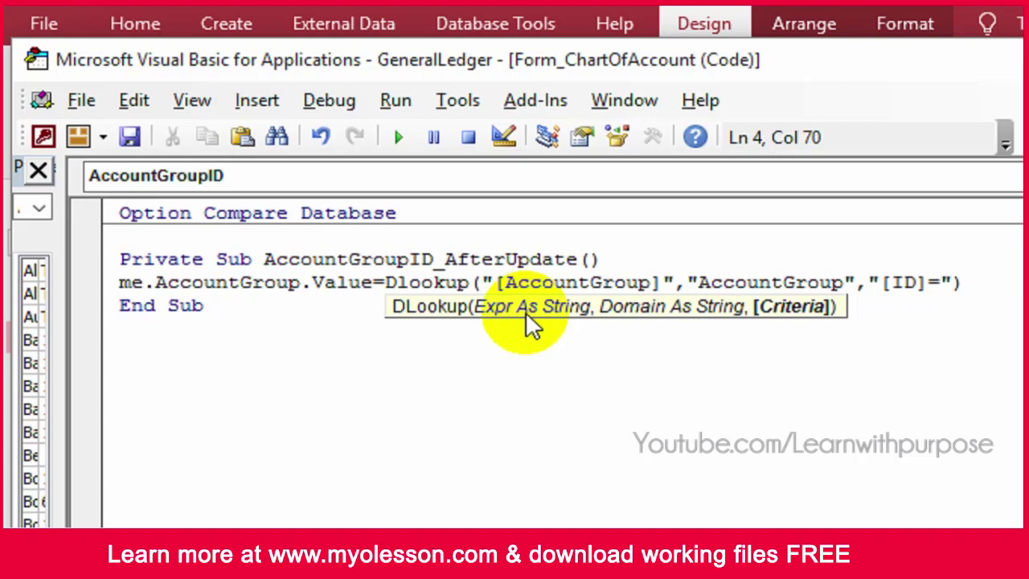
Concatenate me.AccountGroupID to the "[ID]=" criteria with & and complete the DLookup statement.
text(&me.g)
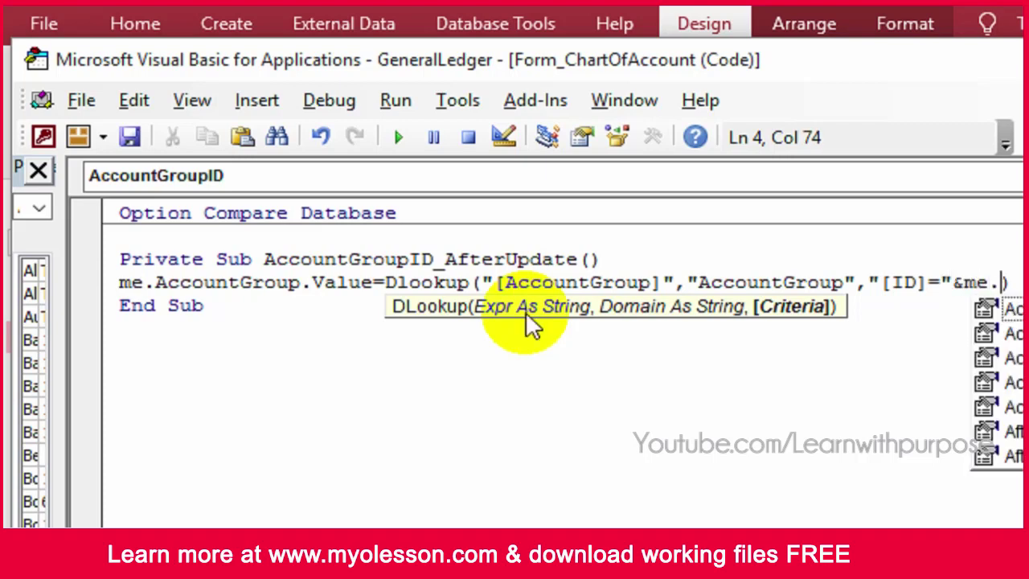
text(rou)
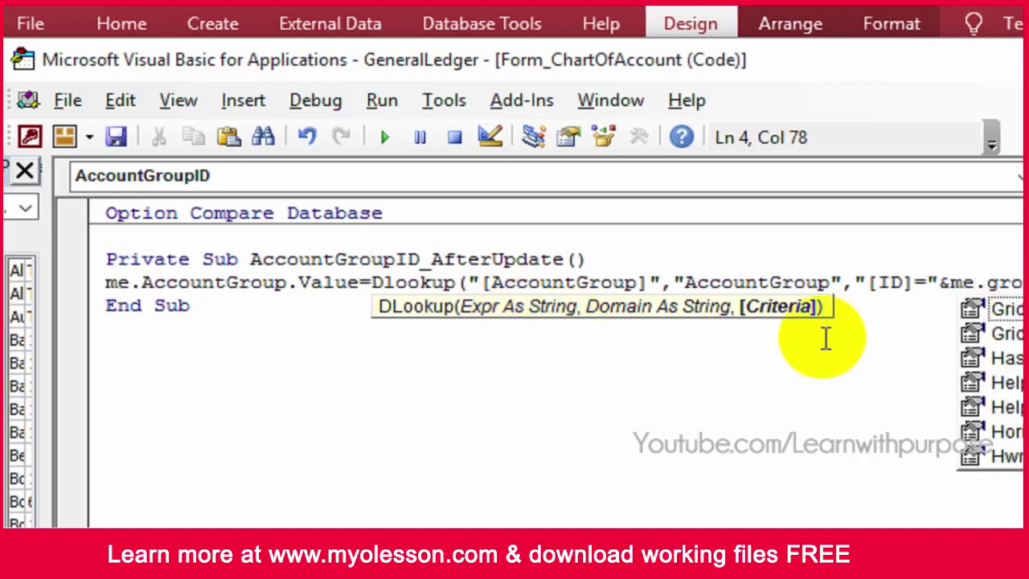
key(BackSpace)
key(BackSpace)
key(BackSpace)
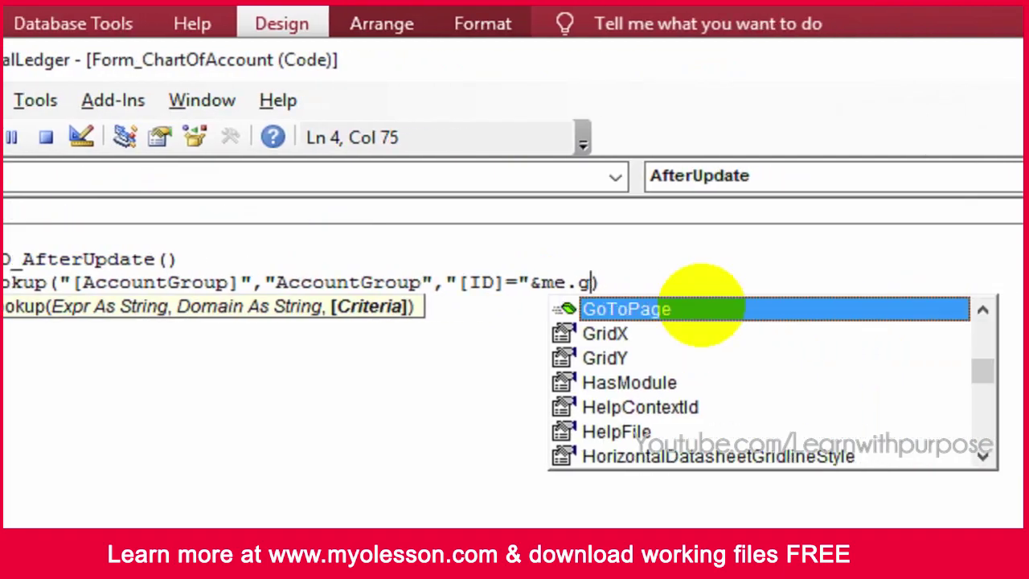
key(BackSpace)
text(a)
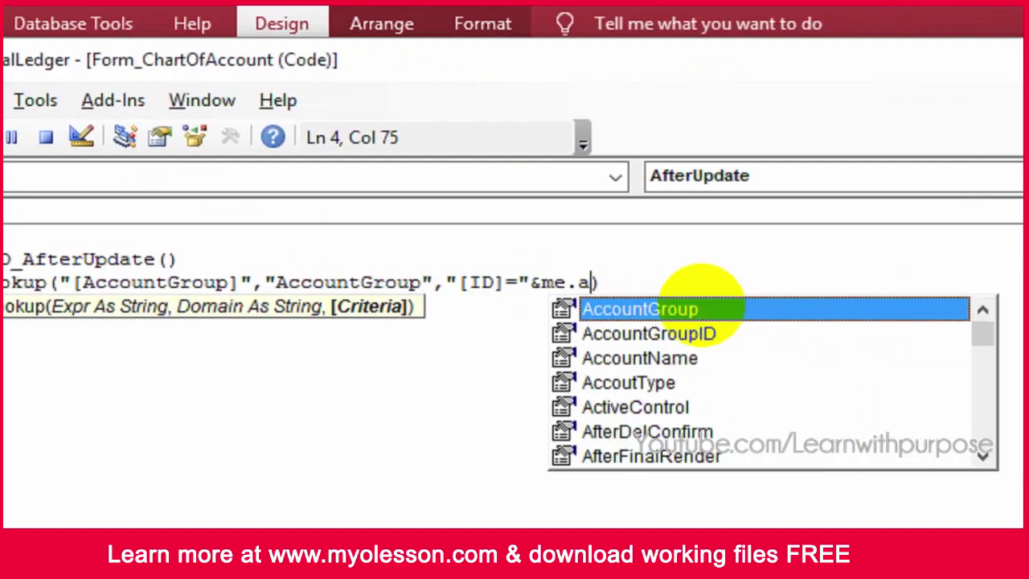
text(cc)
key(Down)
key(Tab)
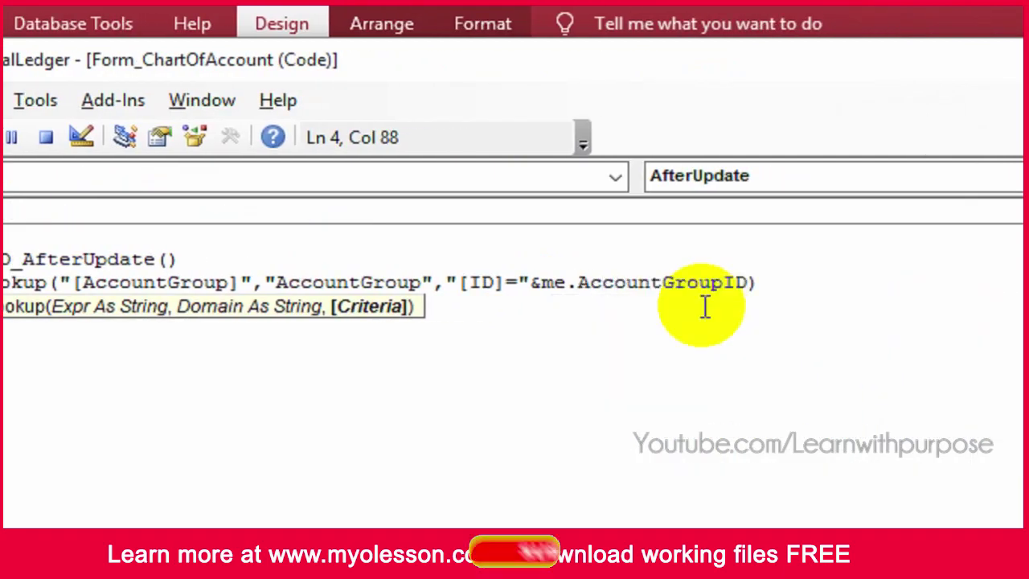
key(End)
click(704, 308)
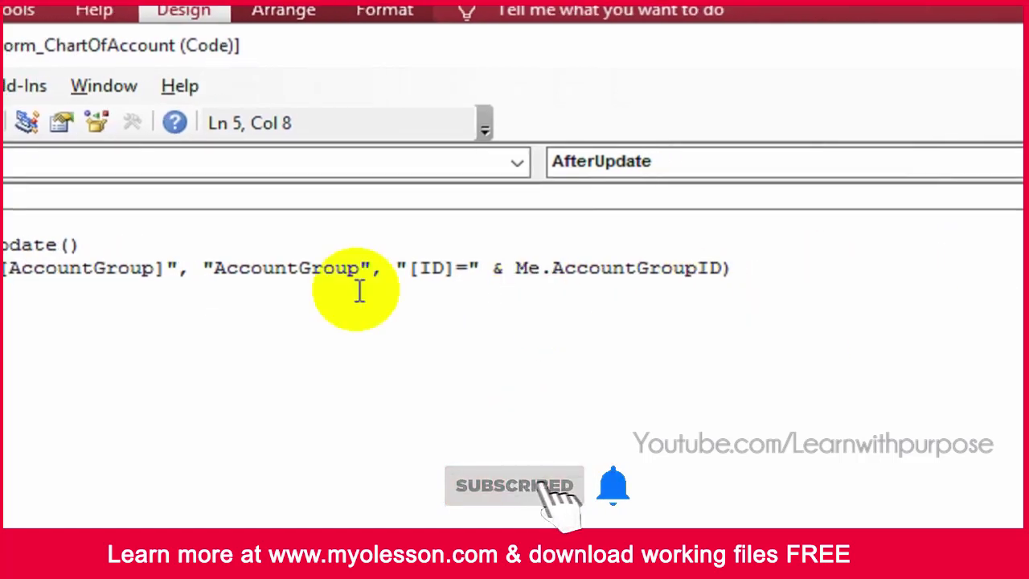
Start a second statement in the AccountGroupID AfterUpdate procedure that refers to the AccoutType control through me.
click(748, 269)
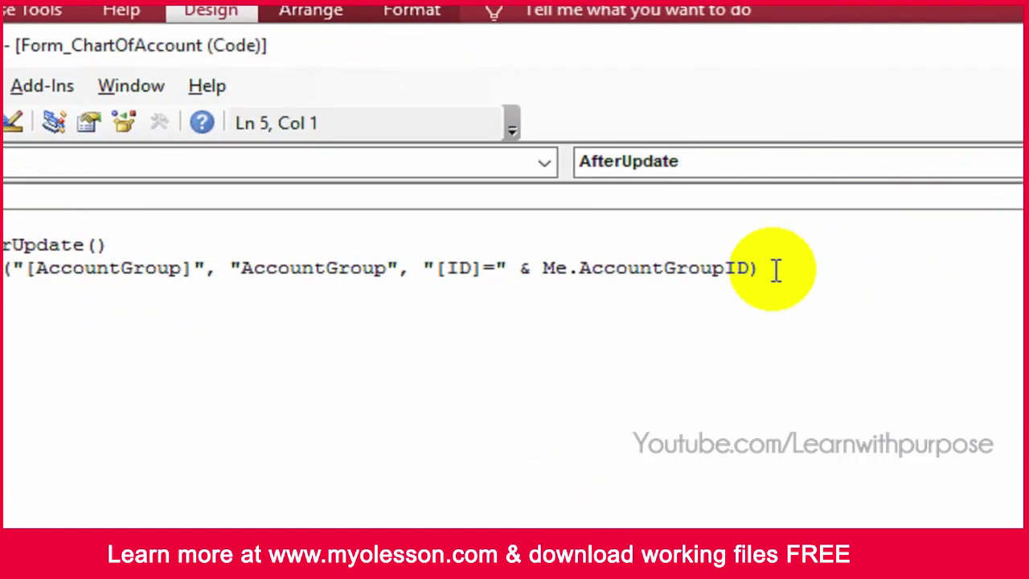
text(me.)
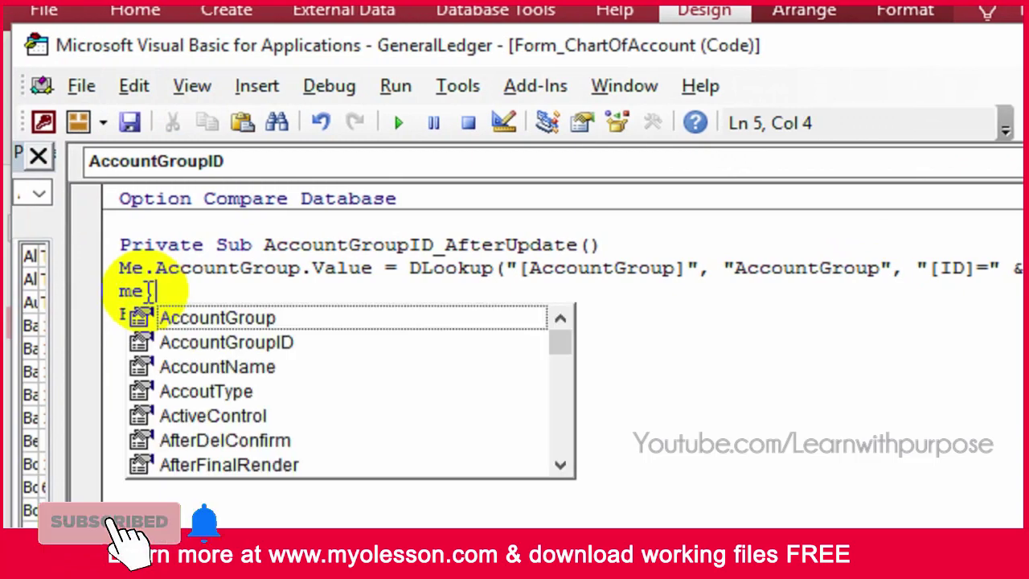
text(accoun)
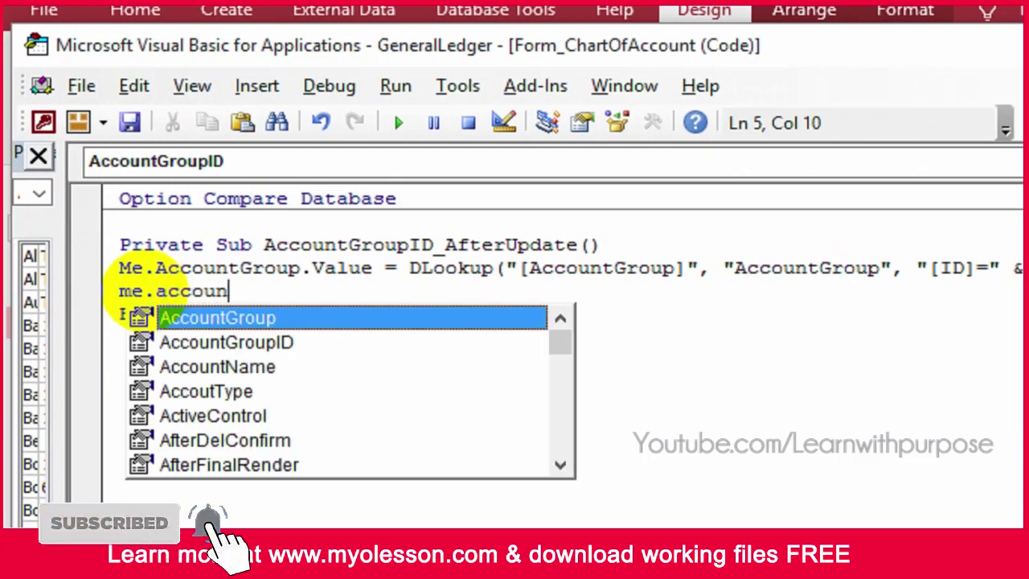
text(tty)
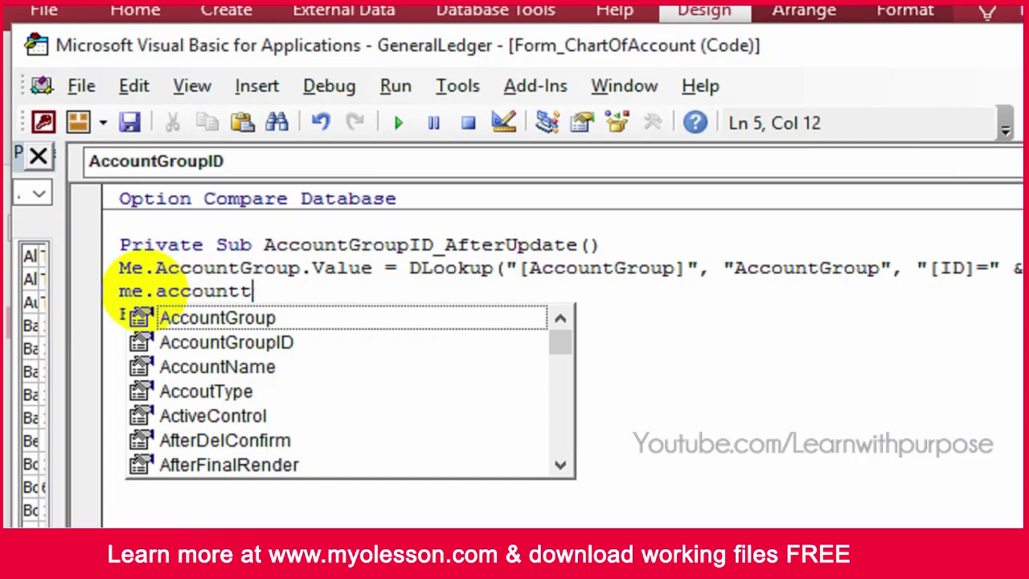
key(BackSpace)
key(BackSpace)
key(BackSpace)
key(BackSpace)
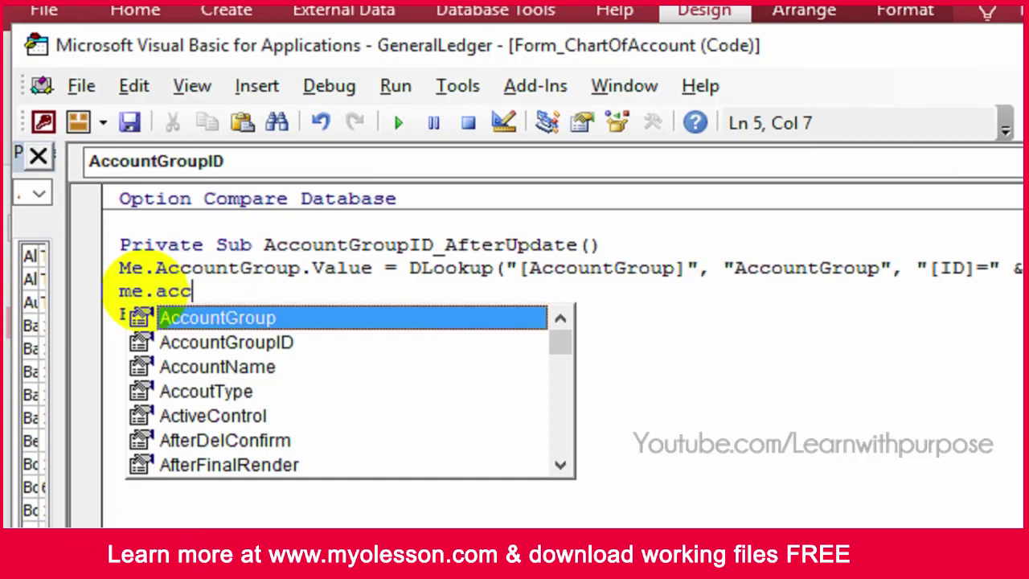
key(Down)
key(Down)
key(Down)
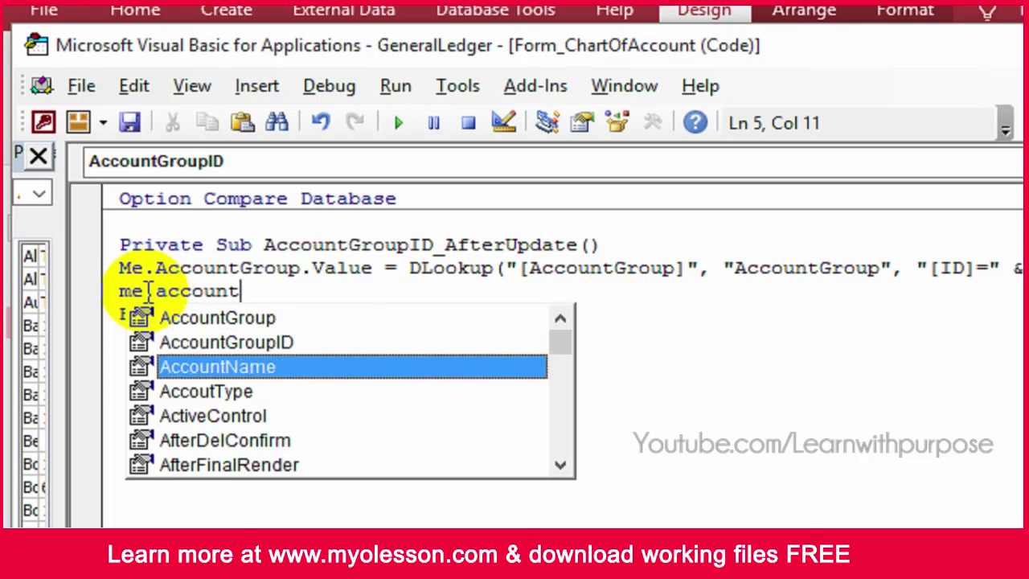
key(Tab)
Assign the Value property of me.AccoutType from a Dlookup function.
text(.value)
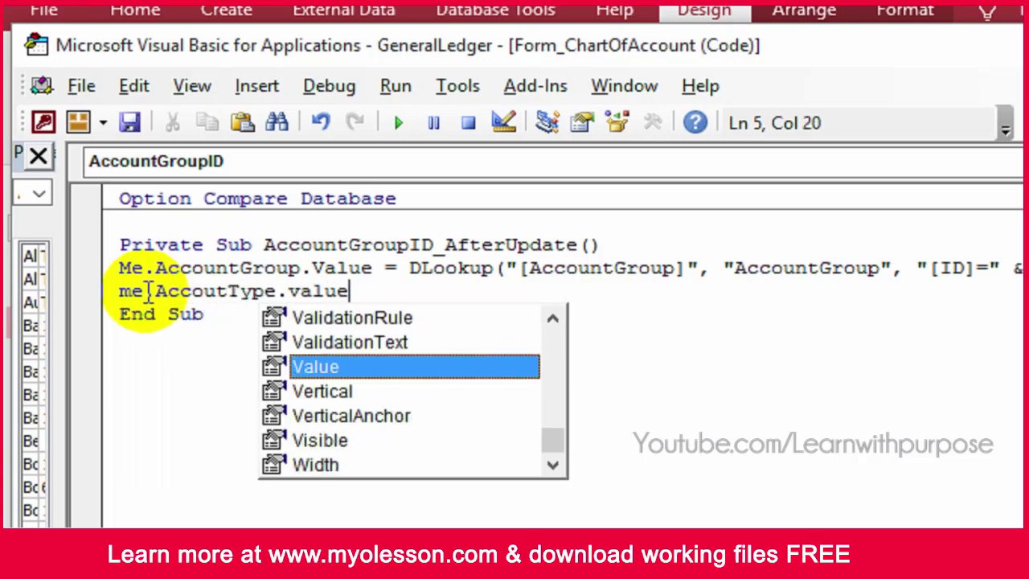
key(Tab)
text(=)
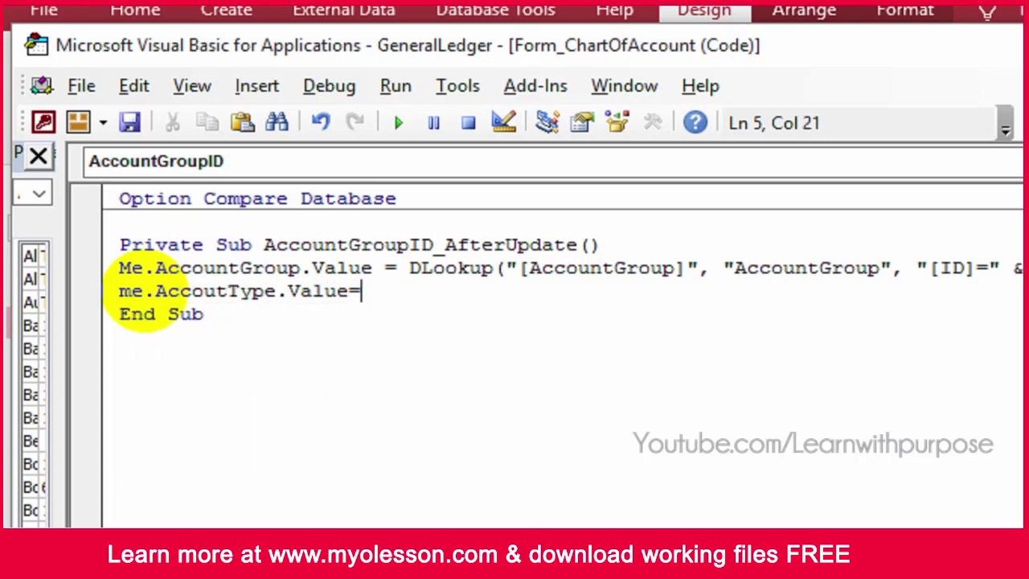
text(Dl)
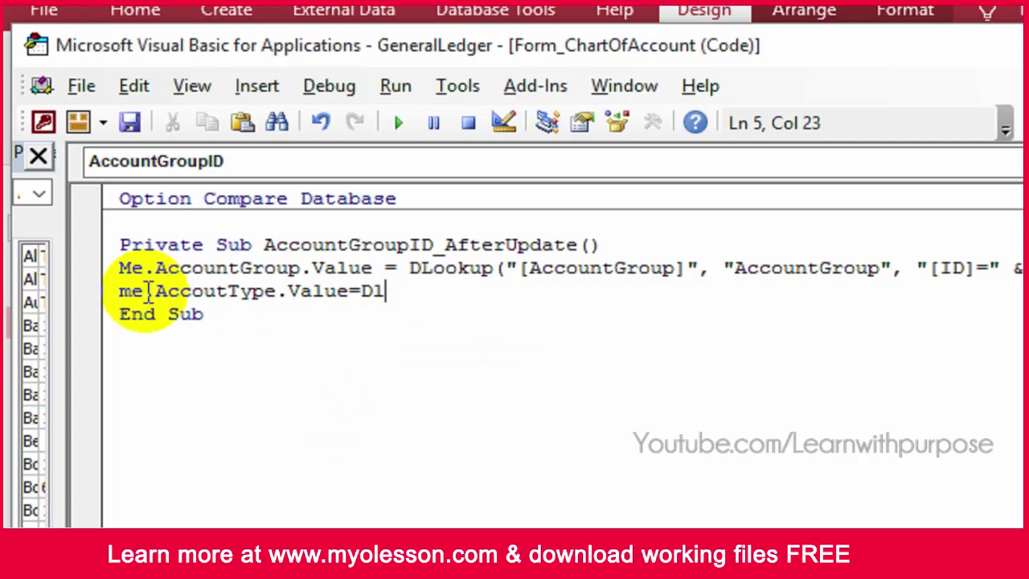
text(ookup)
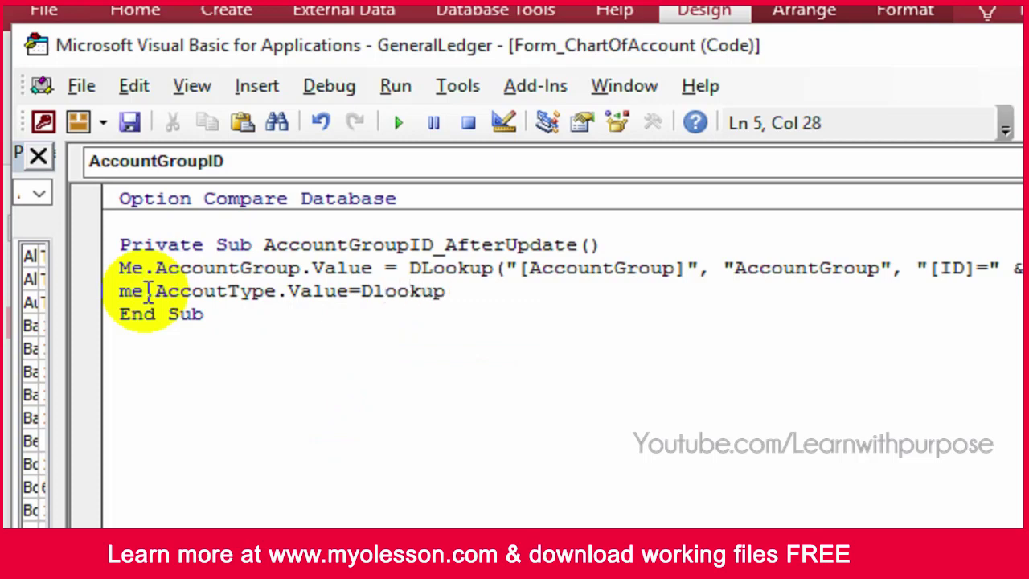
Enter "[AccountGroup]" as the first Dlookup argument and add an empty quoted second argument.
text(("")
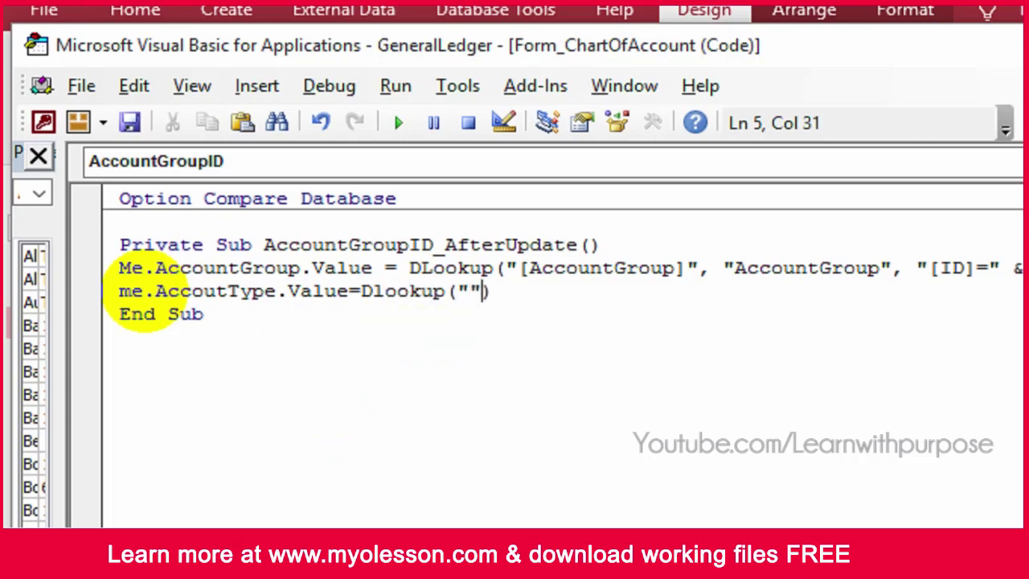
text([])
text(AccountG)
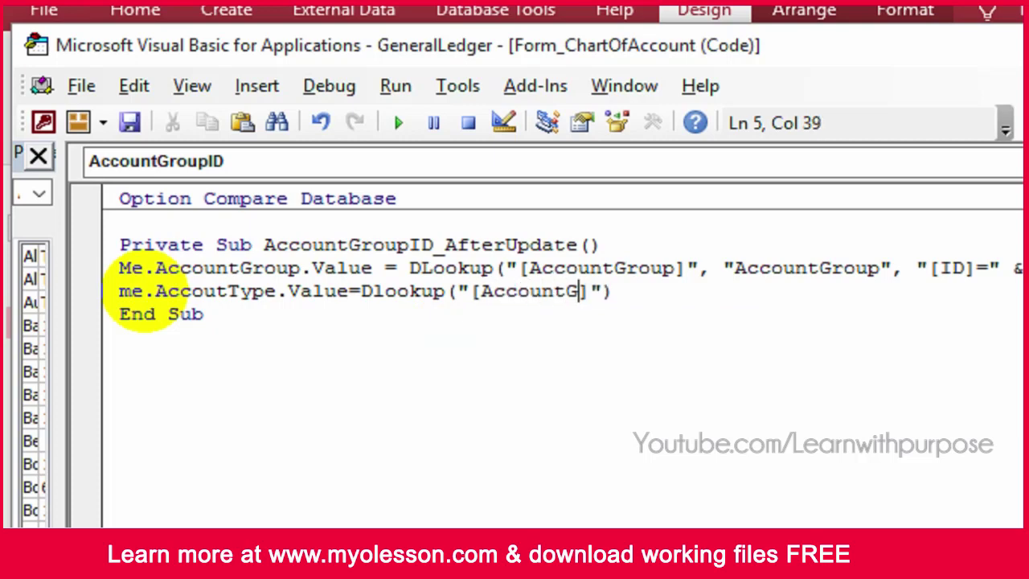
text(rup)
key(BackSpace)
key(BackSpace)
key(BackSpace)
text(roup]")
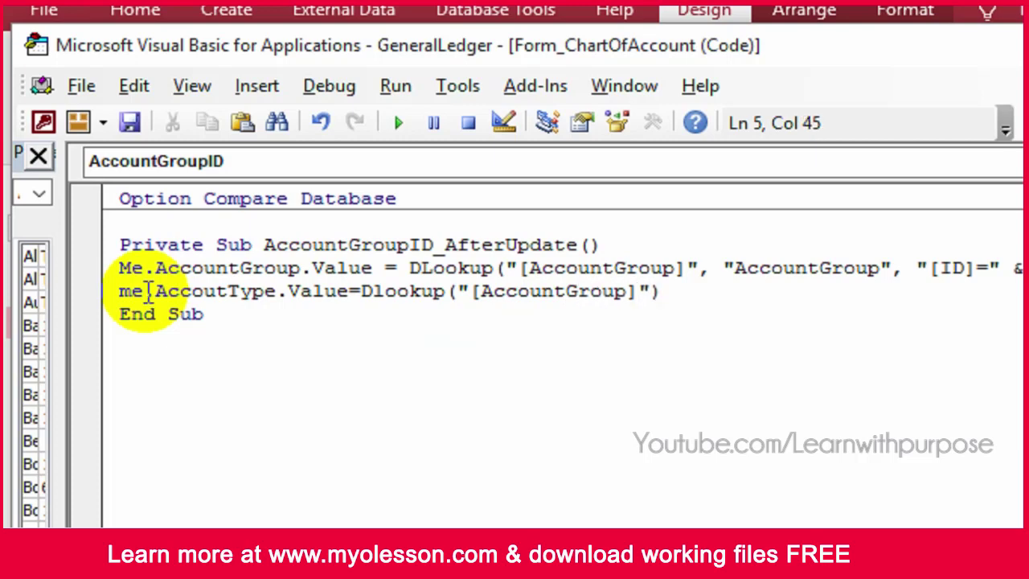
text(,"")
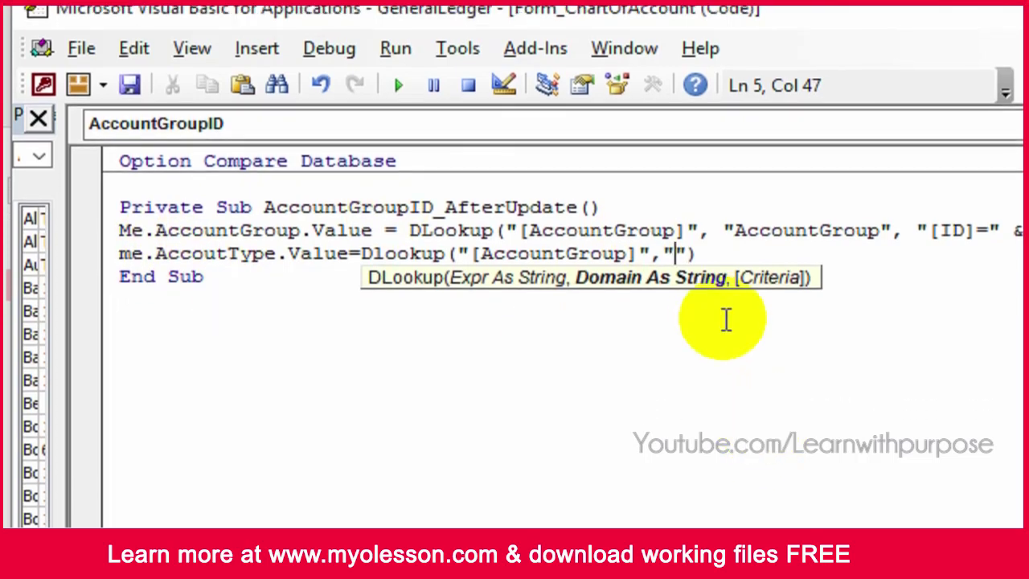
Change the field expression in the second Dlookup to "[AccounType]".
click(528, 253)
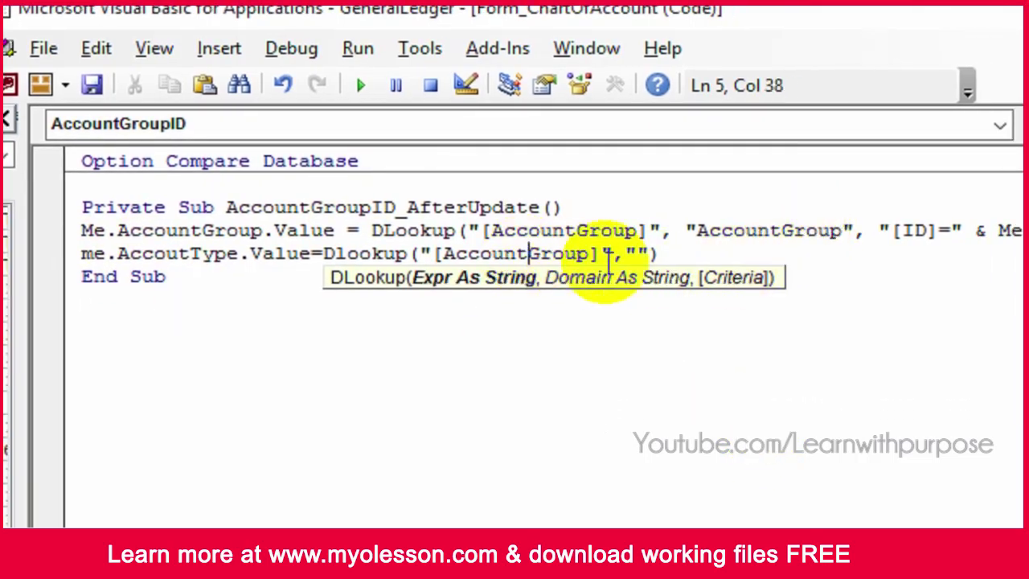
key(Delete)
key(Delete)
key(Delete)
key(Delete)
key(Delete)
key(Delete)
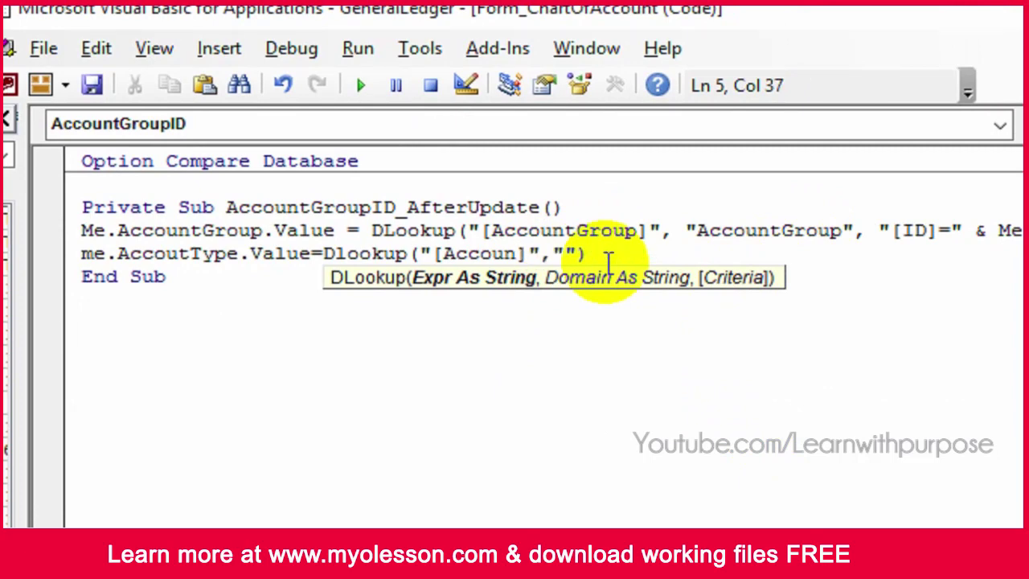
text(Type)
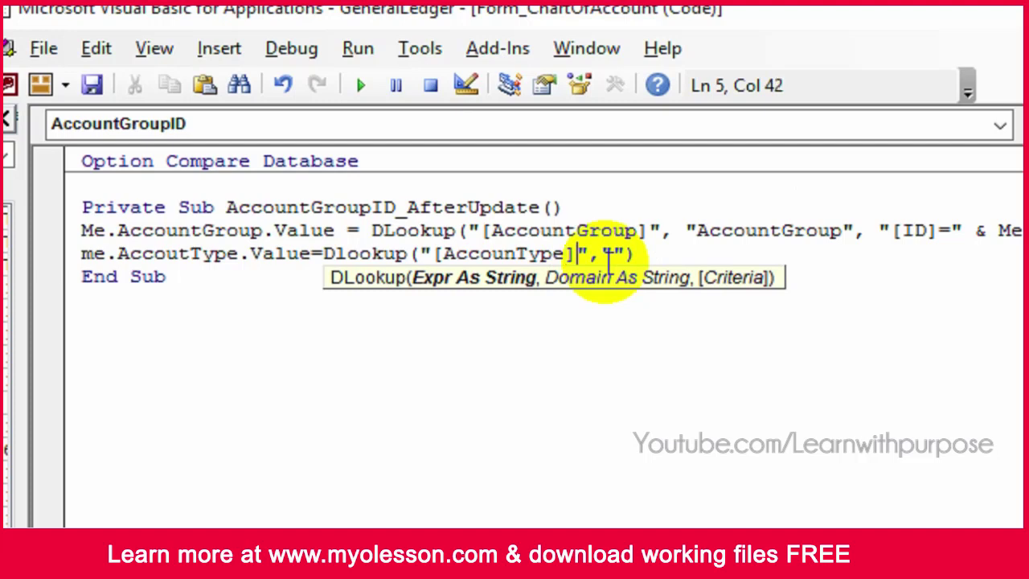
Fill in "AccountGroup" as the domain argument of the second Dlookup.
click(608, 254)
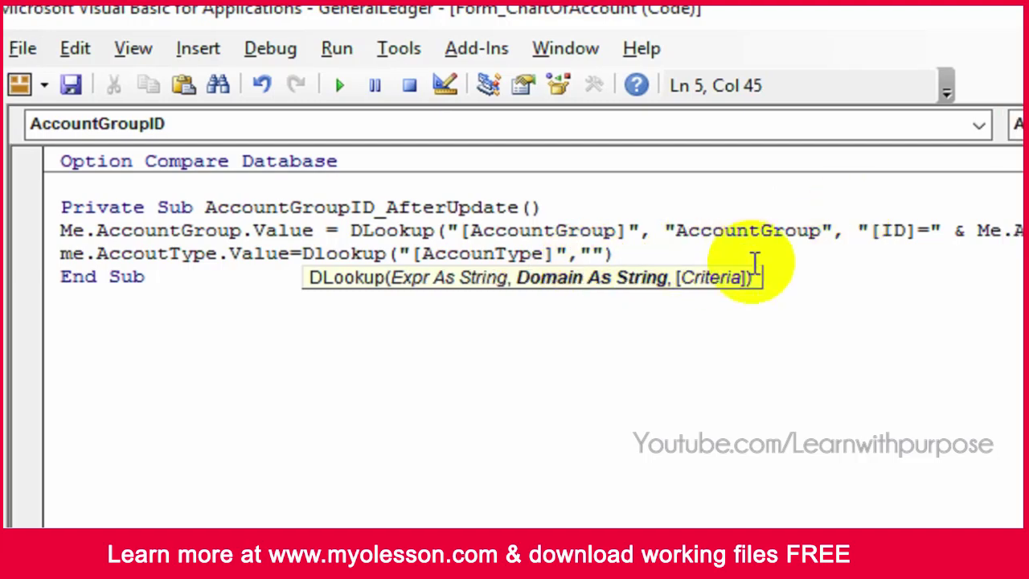
text(Account)
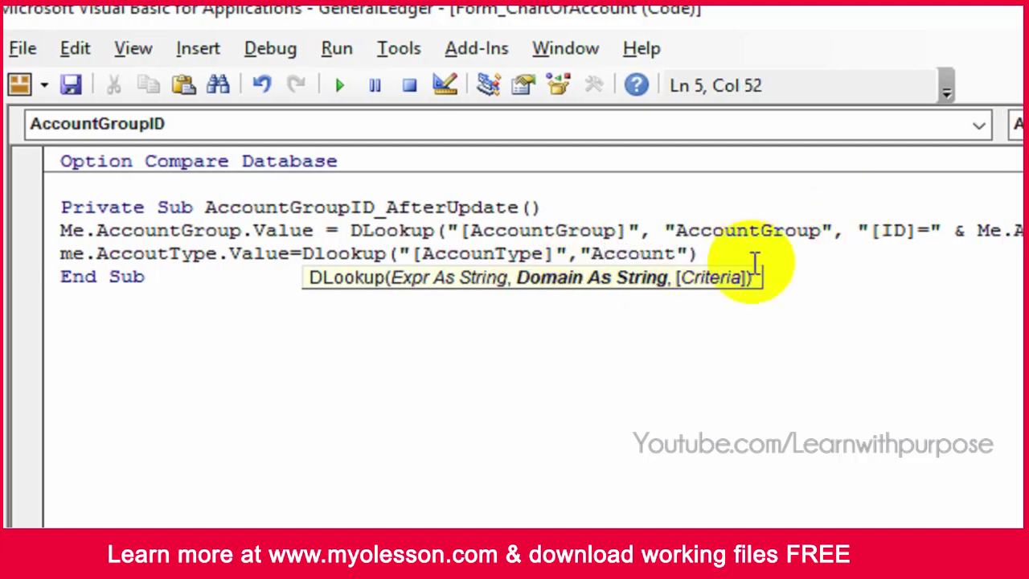
text(Groyp)
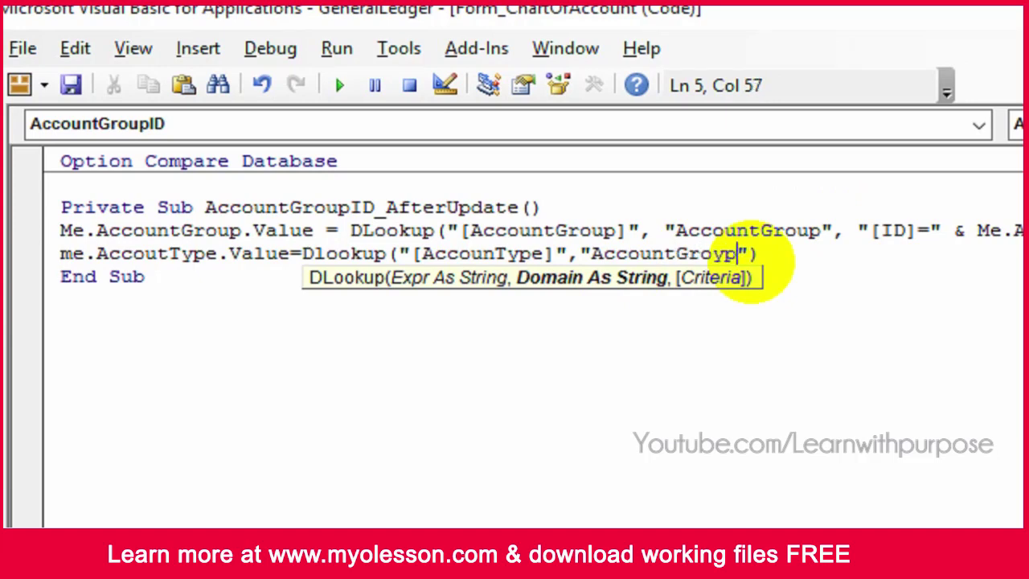
key(BackSpace)
key(BackSpace)
key(BackSpace)
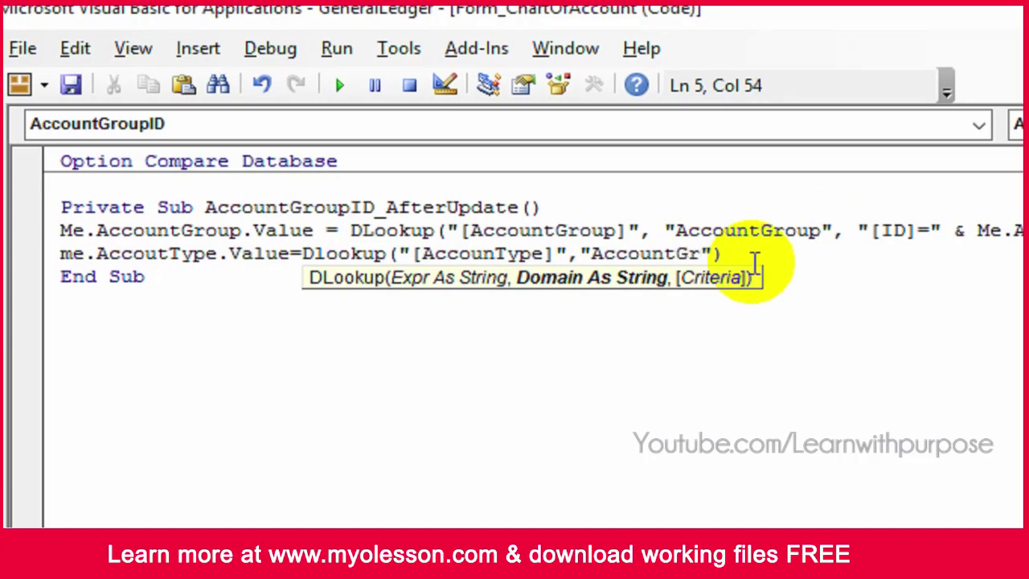
text(oup",)
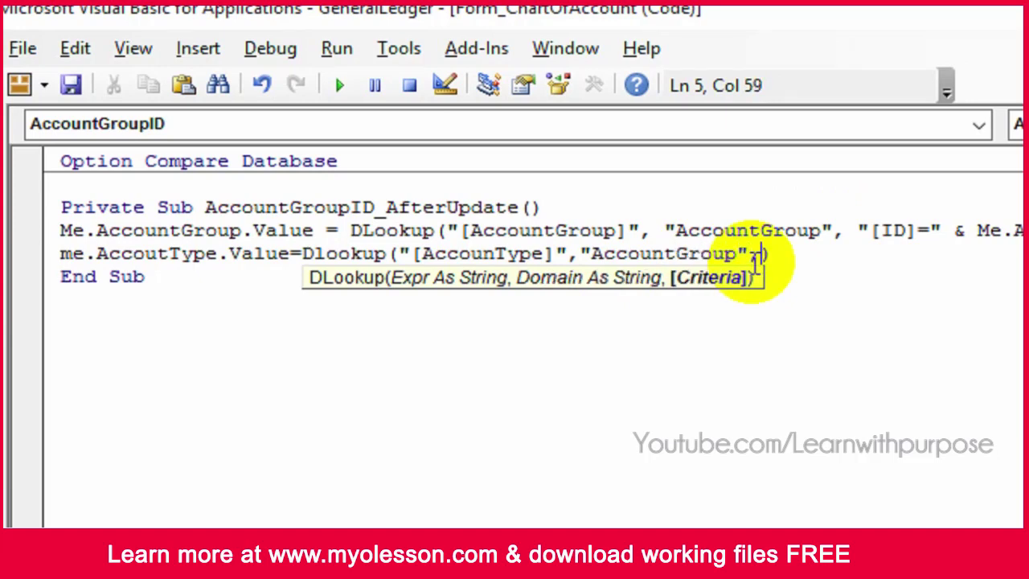
Add "[ID]=" in quotation marks as the criteria argument of the AccoutType Dlookup.
text("")
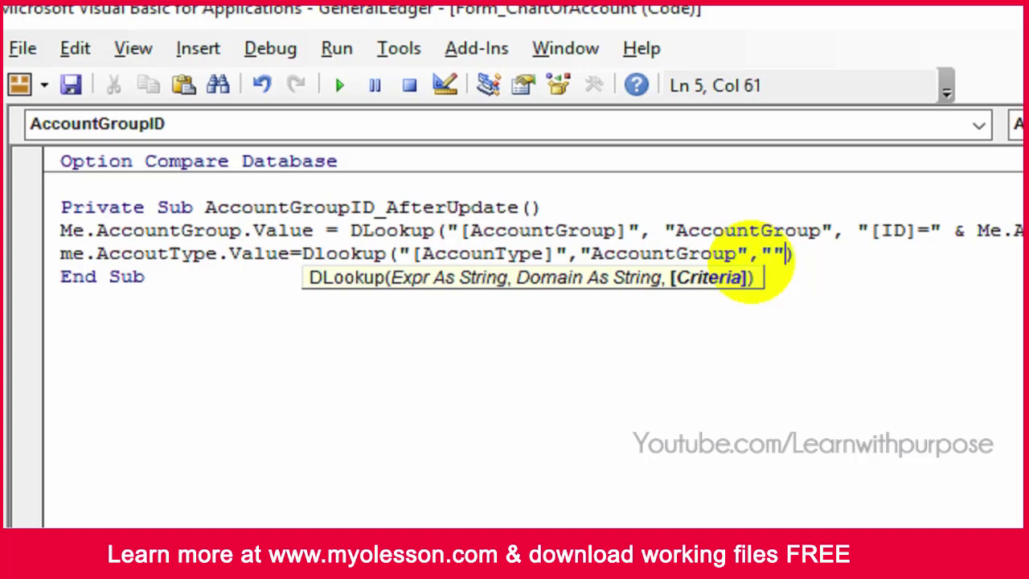
key(Left)
text([)
text(])
text(ID)
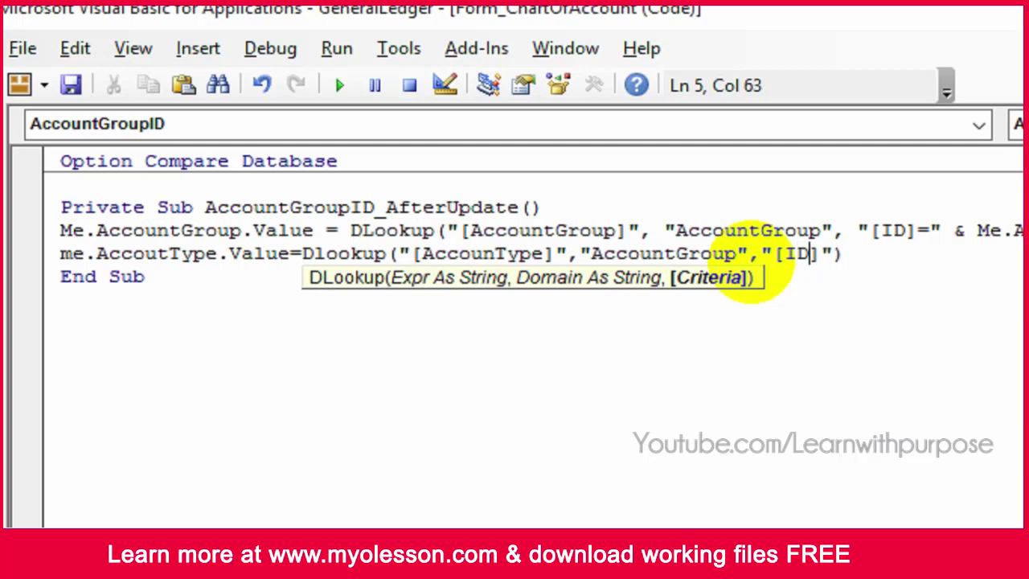
text(=)
key(Right)
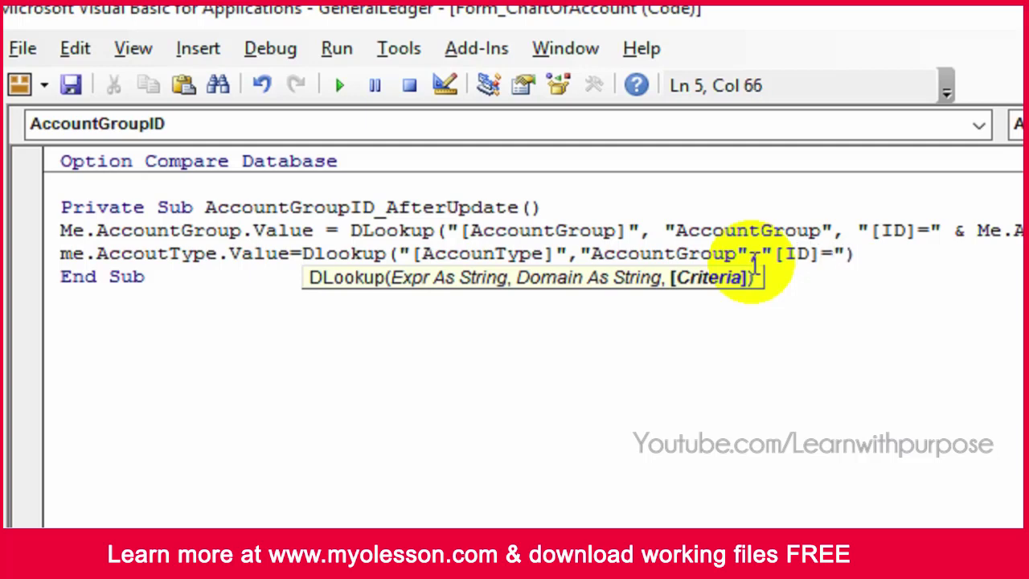
Concatenate me.AccountGroupID to the criteria with & and complete the AccoutType statement.
text(&me.)
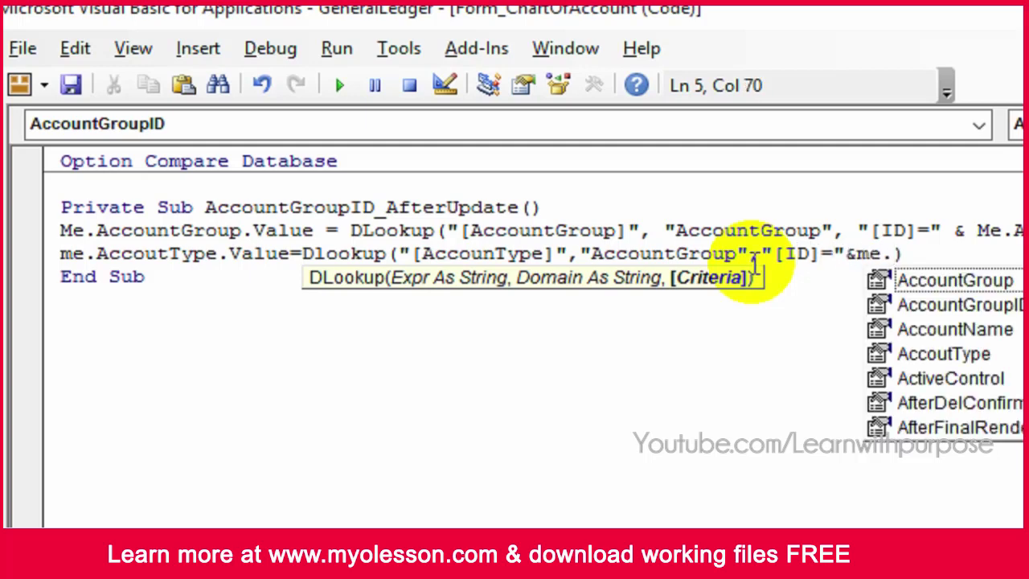
text(acc)
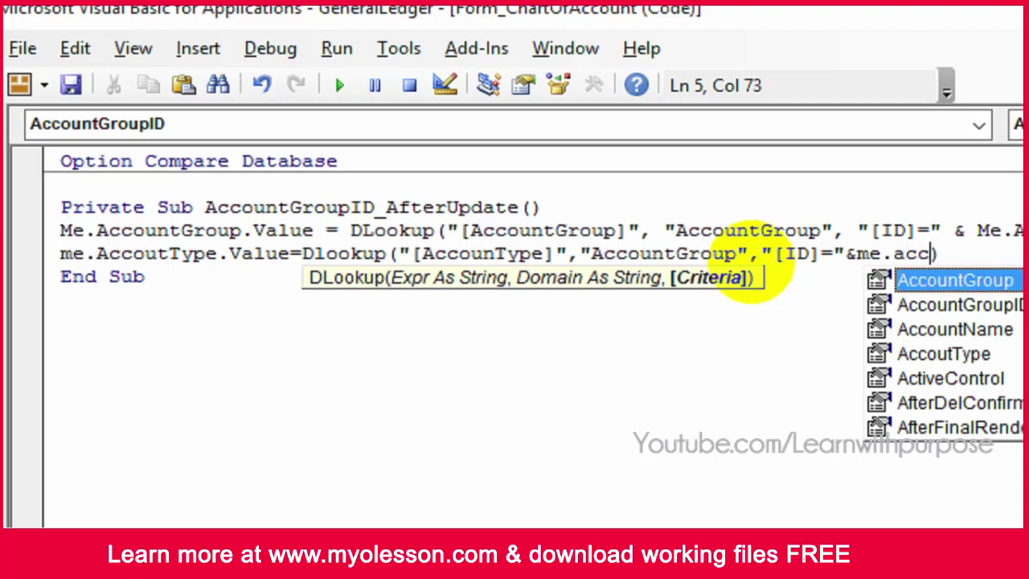
key(Tab)
key(Down)
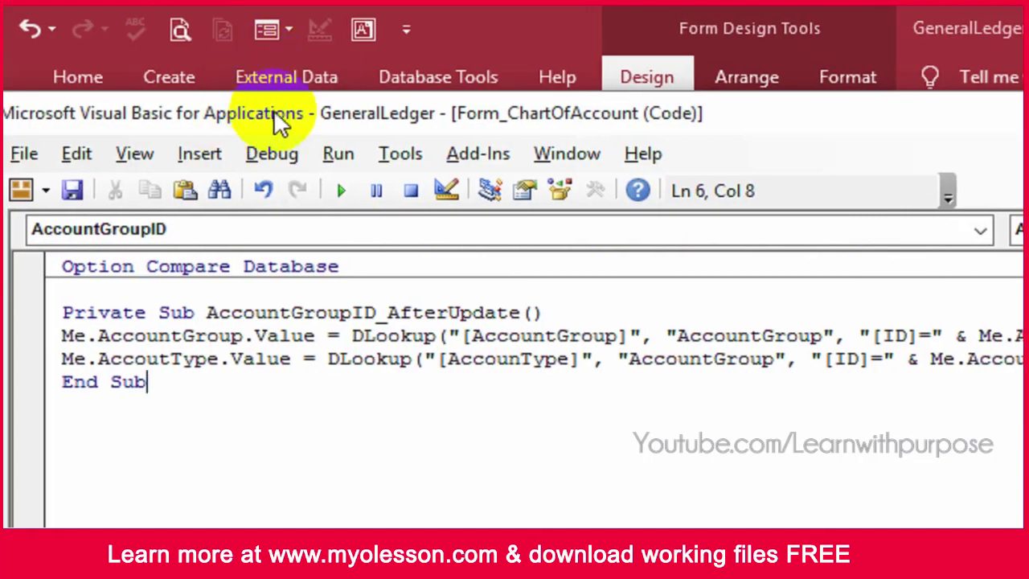
Compile the GeneralLedger project and close the code editor.
click(258, 157)
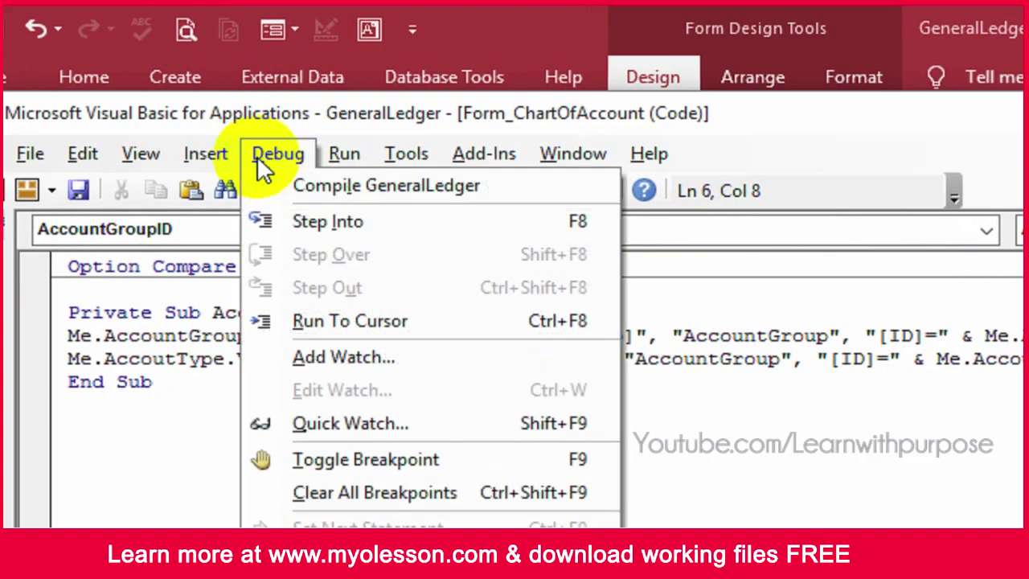
click(378, 185)
click(481, 414)
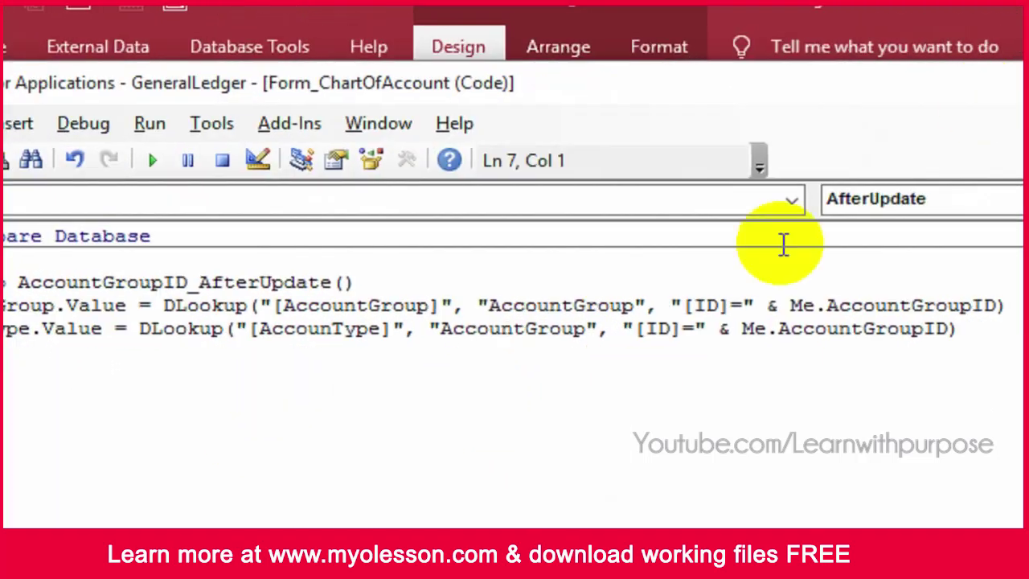
click(991, 111)
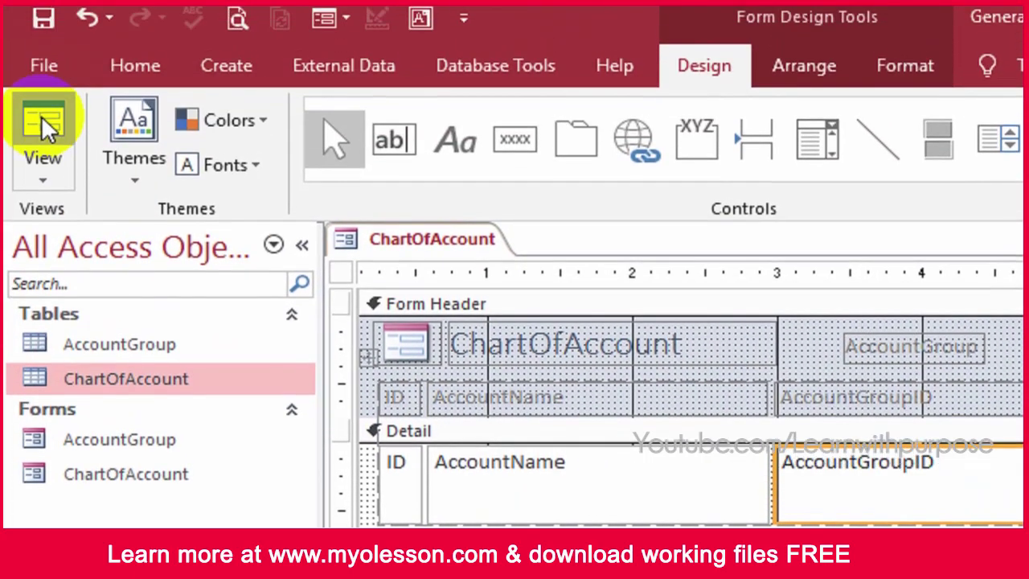
Preview the ChartOfAccount form in Form view and return it to Design view.
click(41, 127)
click(496, 416)
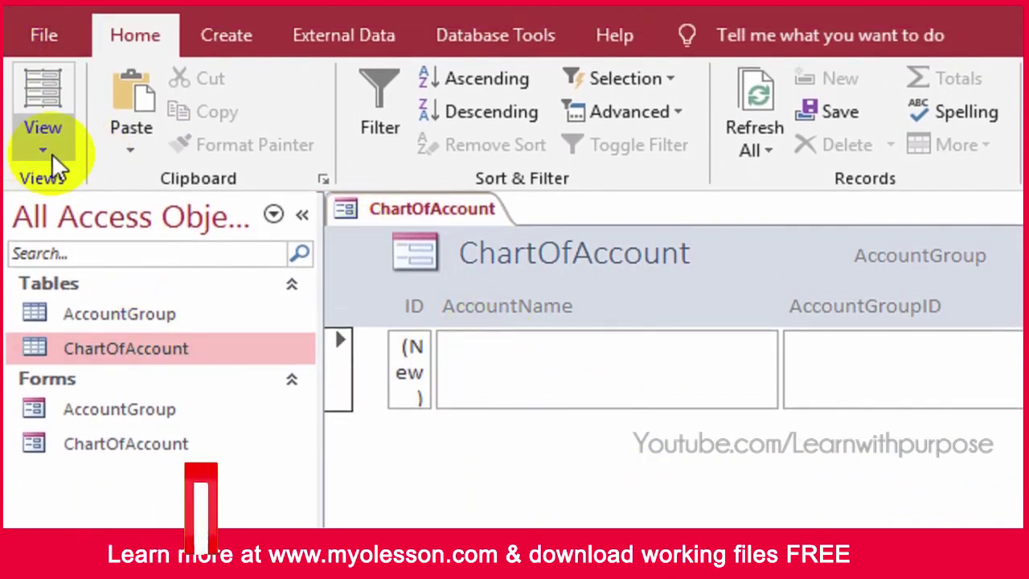
click(50, 111)
click(113, 325)
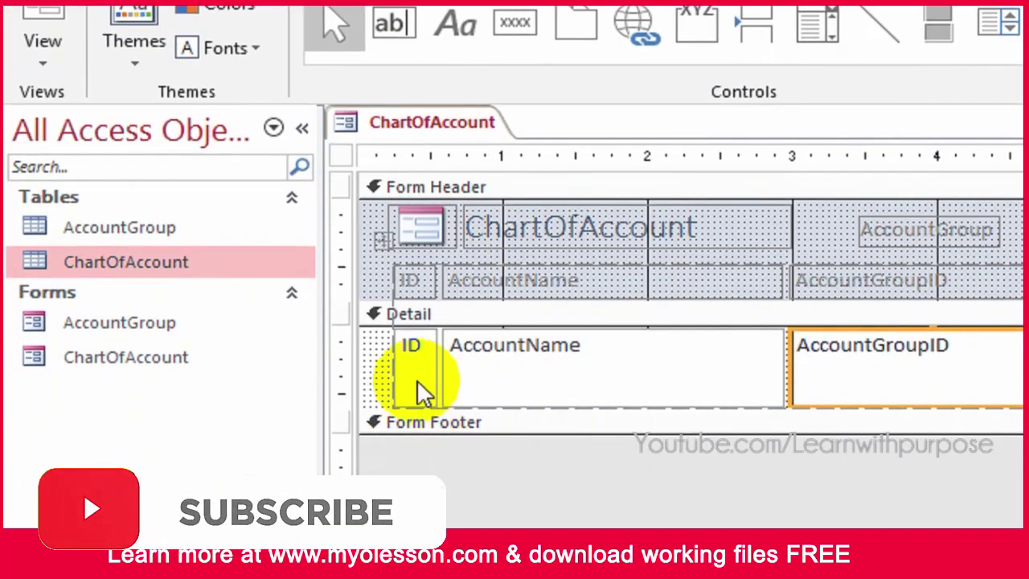
Narrow the ID field in the Detail section of the ChartOfAccount form.
click(413, 374)
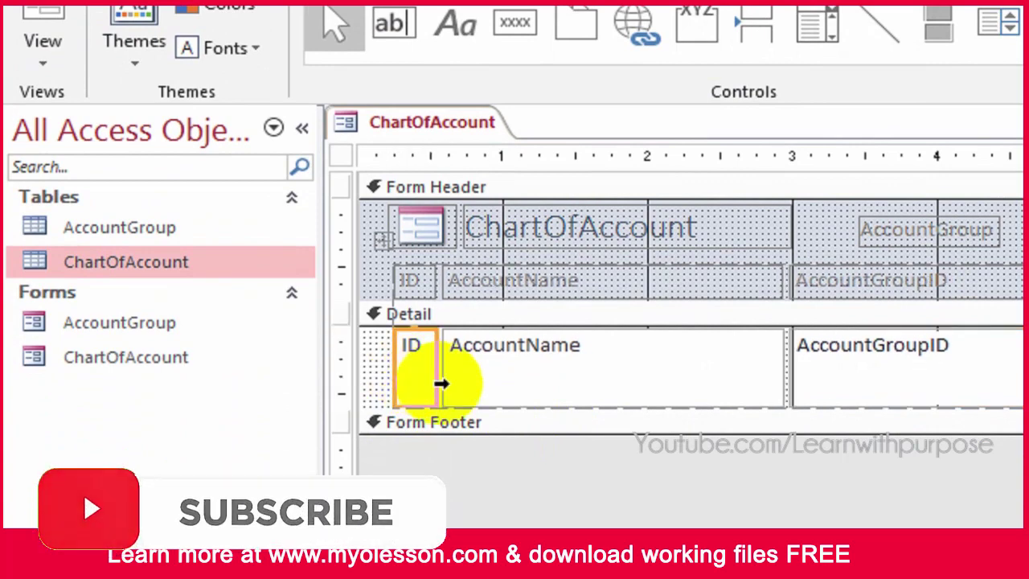
drag(440, 383, 422, 383)
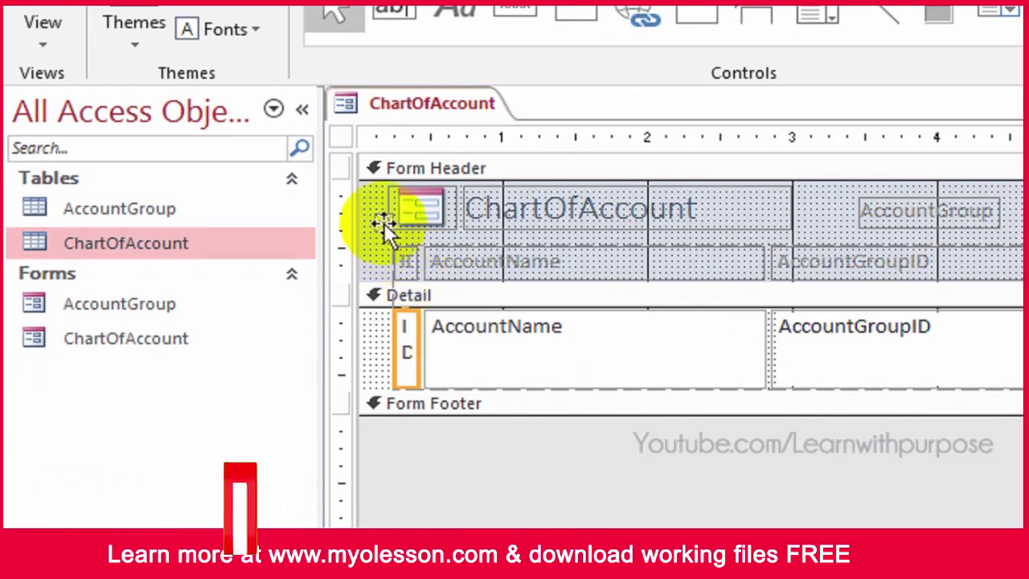
Shift the form's field layout slightly to the left and set the Visible property of the ID label and field to No.
click(374, 241)
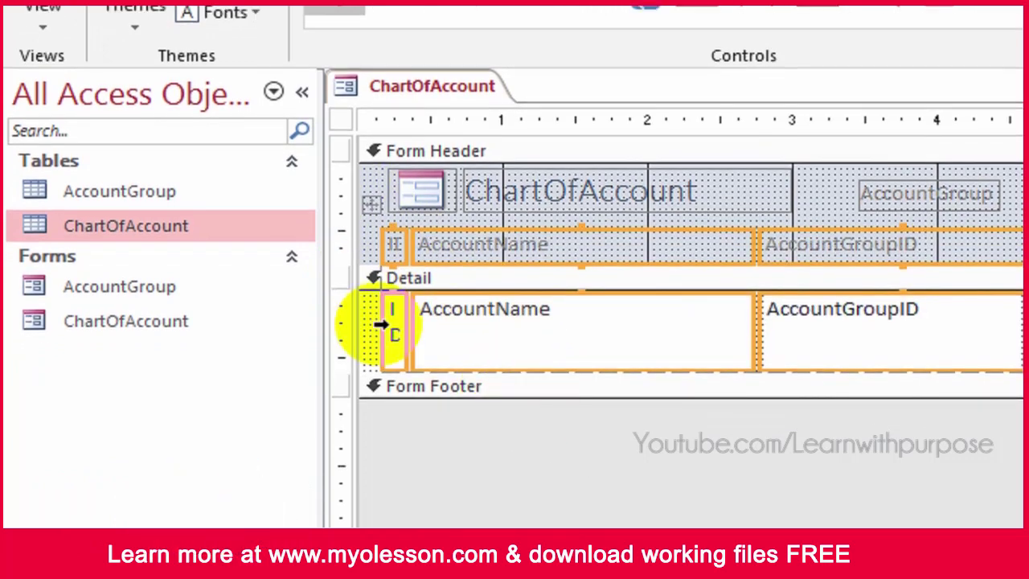
click(670, 424)
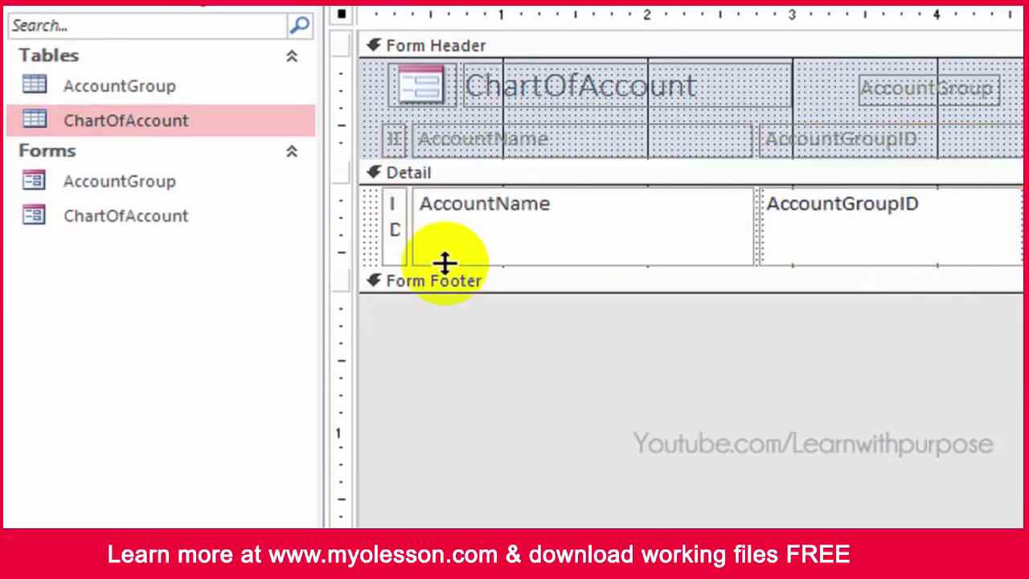
click(400, 231)
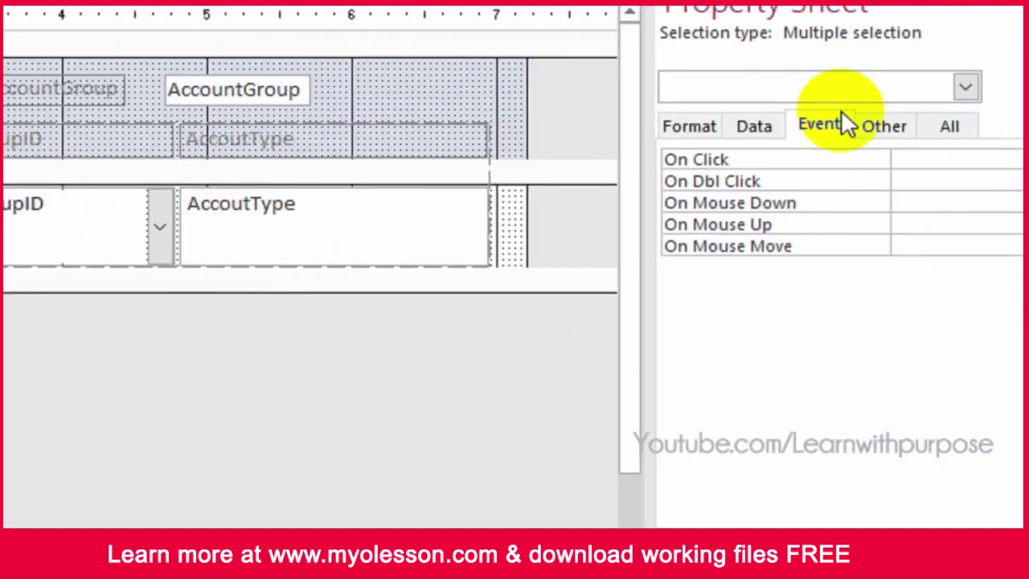
click(950, 129)
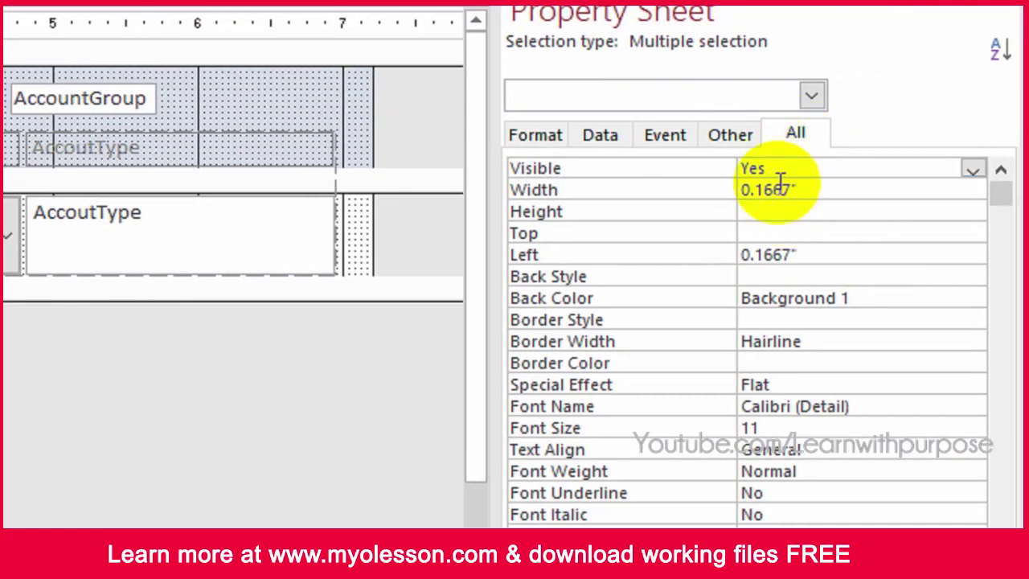
text(no)
key(Return)
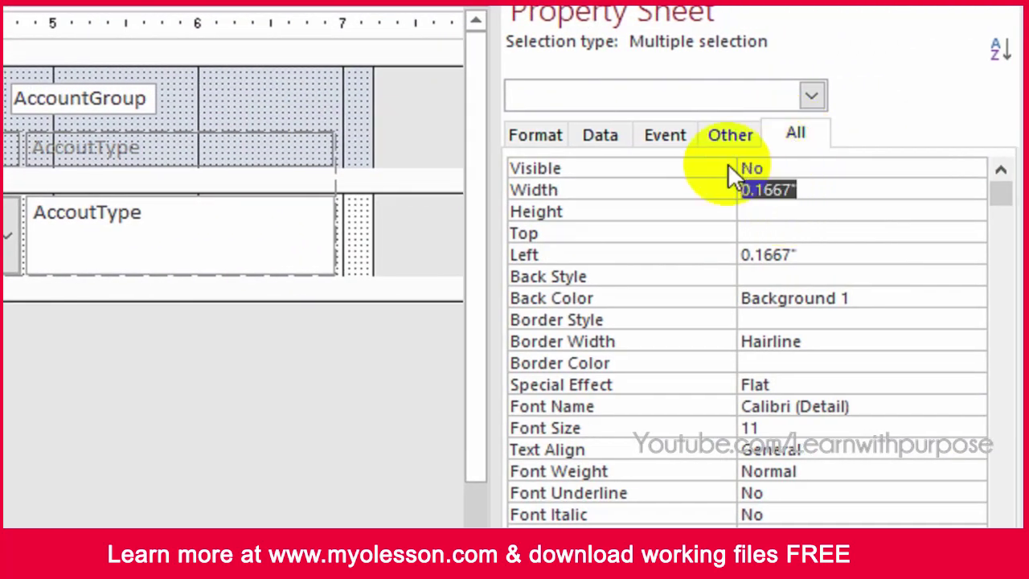
Set the width of the hidden ID label and field to 0.
text(0)
key(Return)
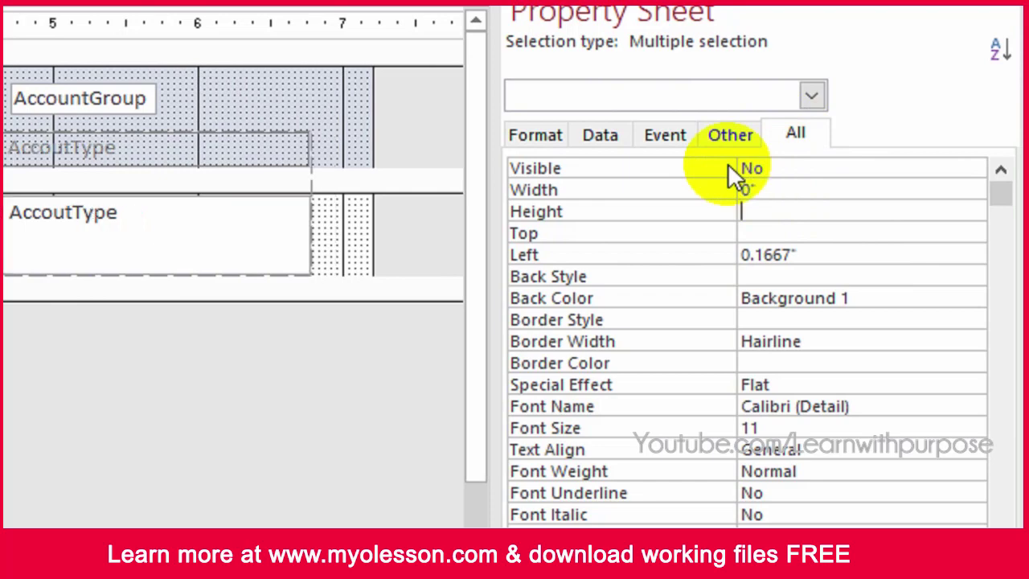
text(0)
key(Return)
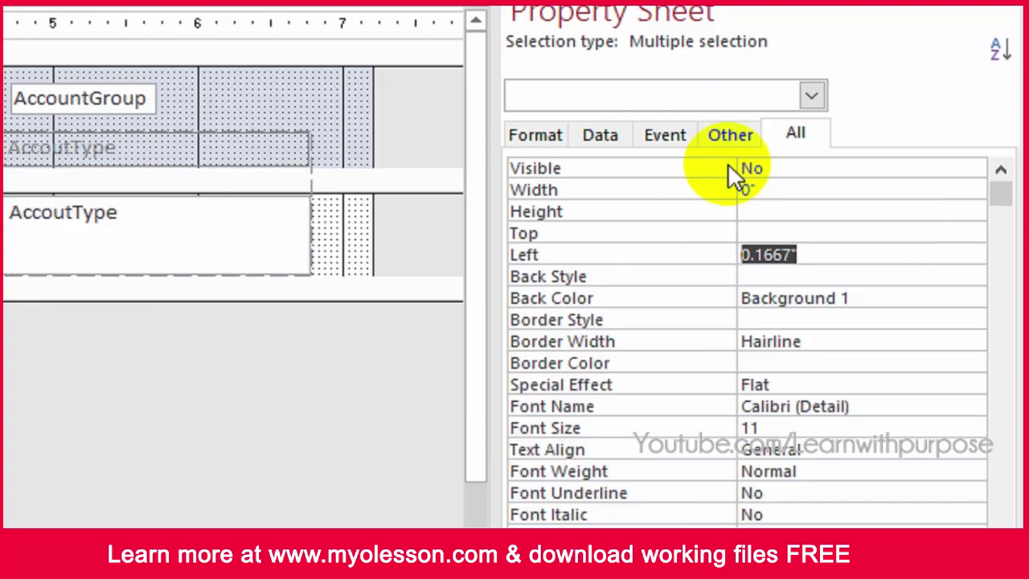
key(Up)
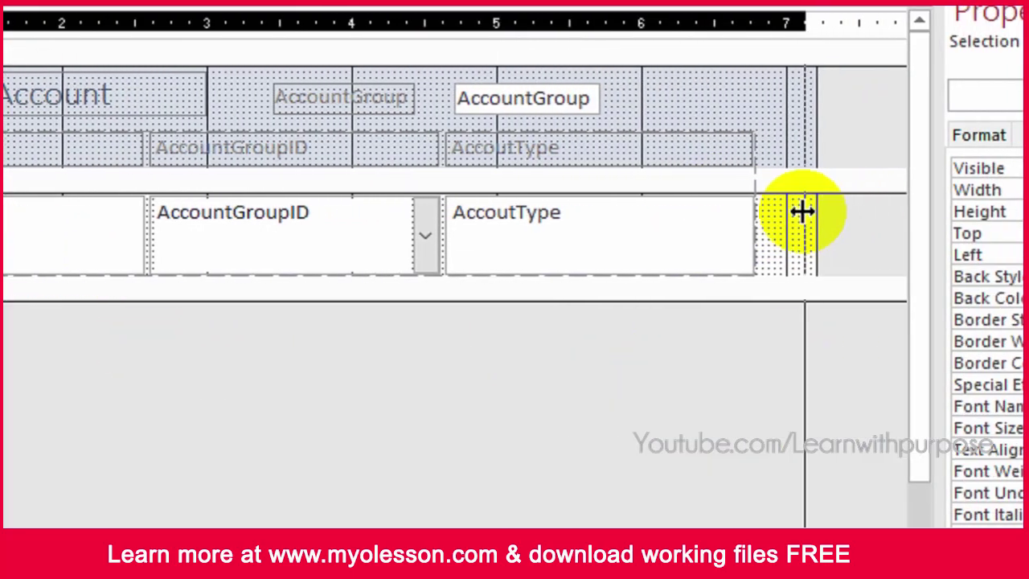
Narrow the form to the outer edge of the AccoutType field and open it in Form view.
drag(799, 209, 758, 207)
click(557, 341)
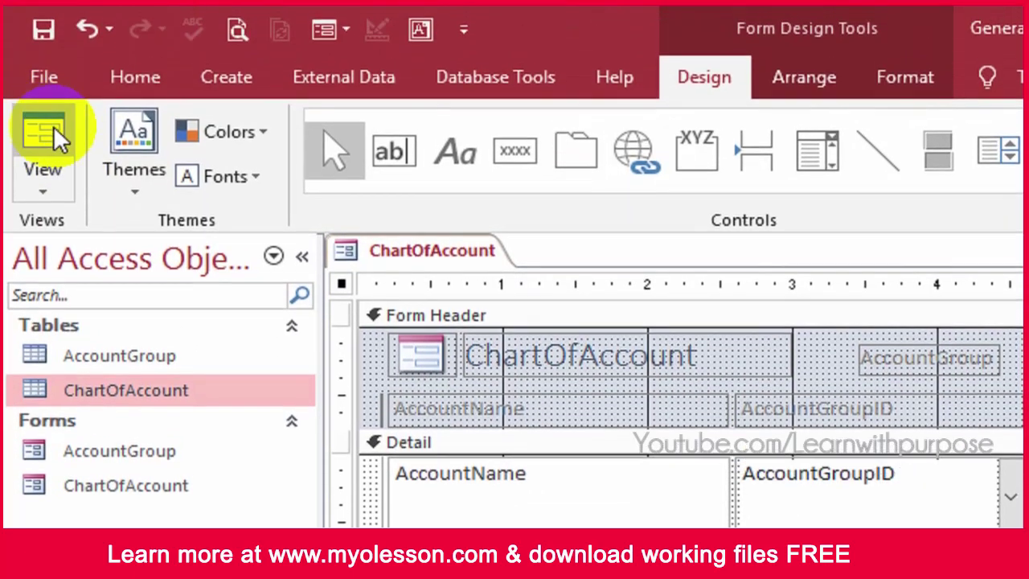
click(56, 137)
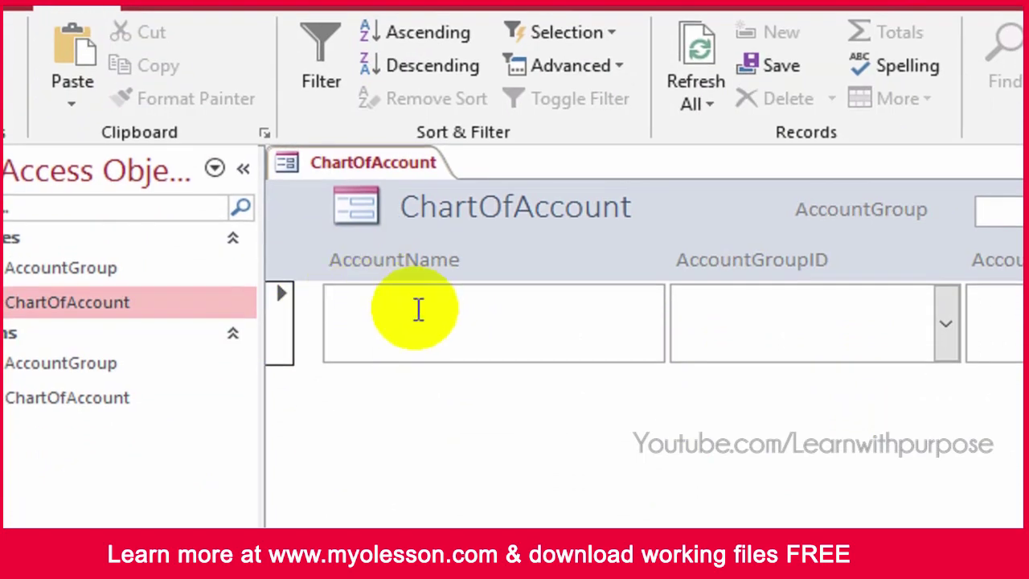
Enter an account record named Salary Expenses and assign it to the General Expenses account group.
text(S)
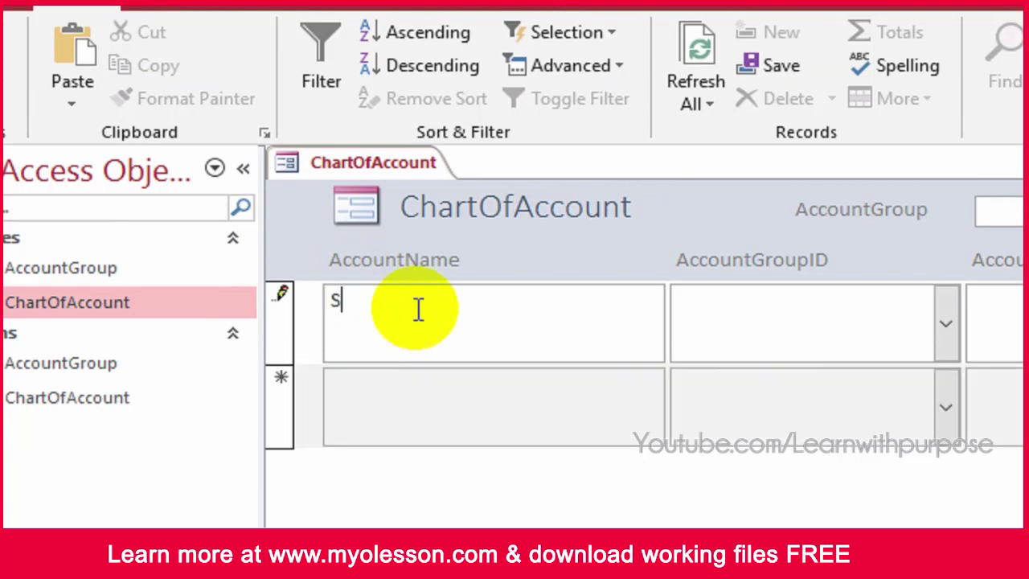
text(alar)
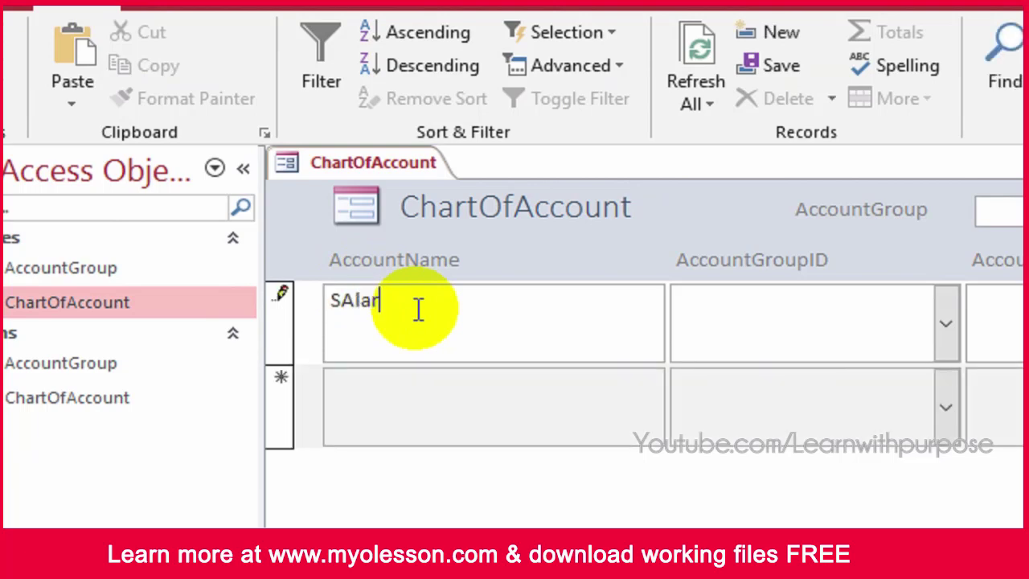
text(y Expenses)
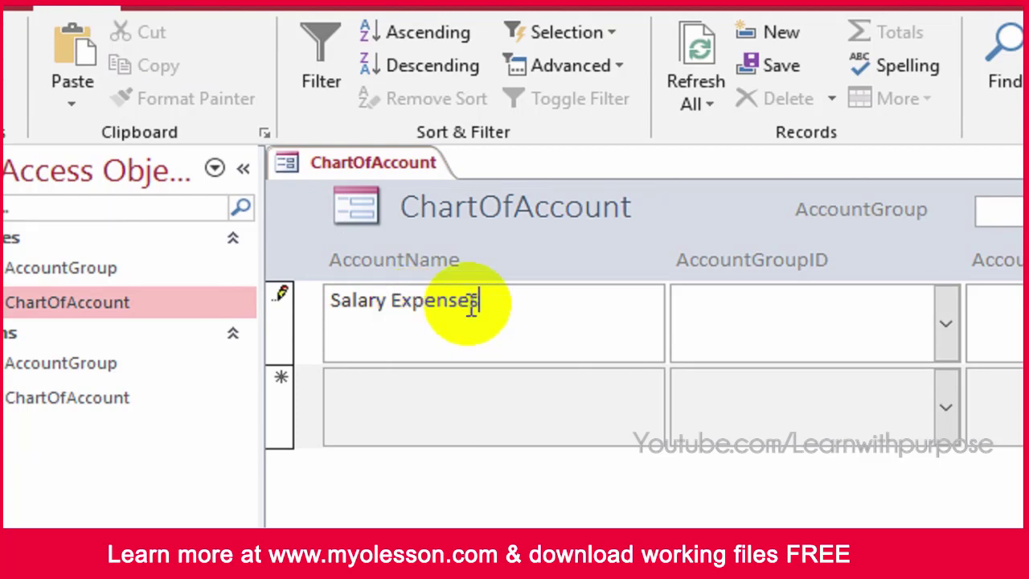
click(945, 321)
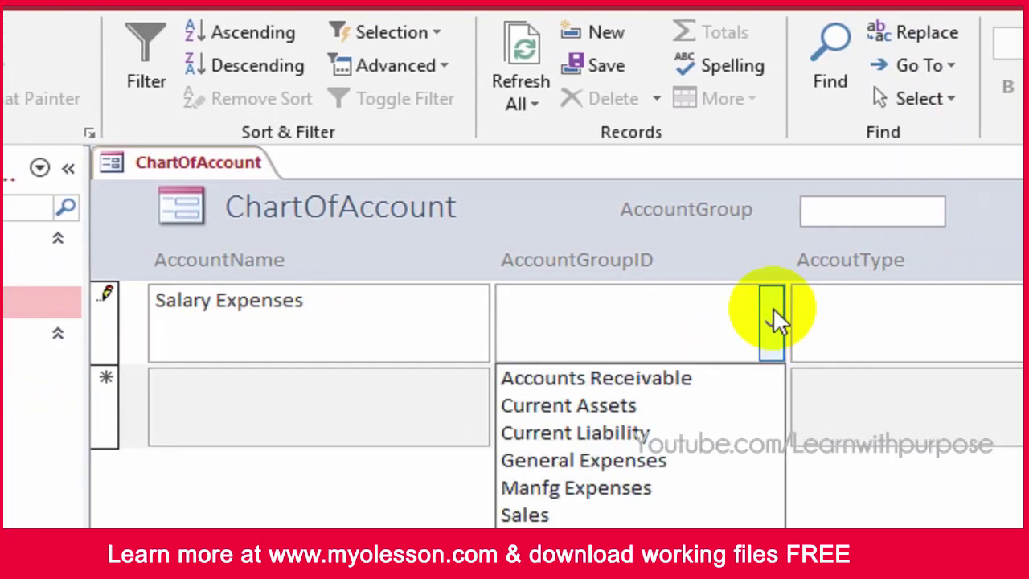
text(general Expenses)
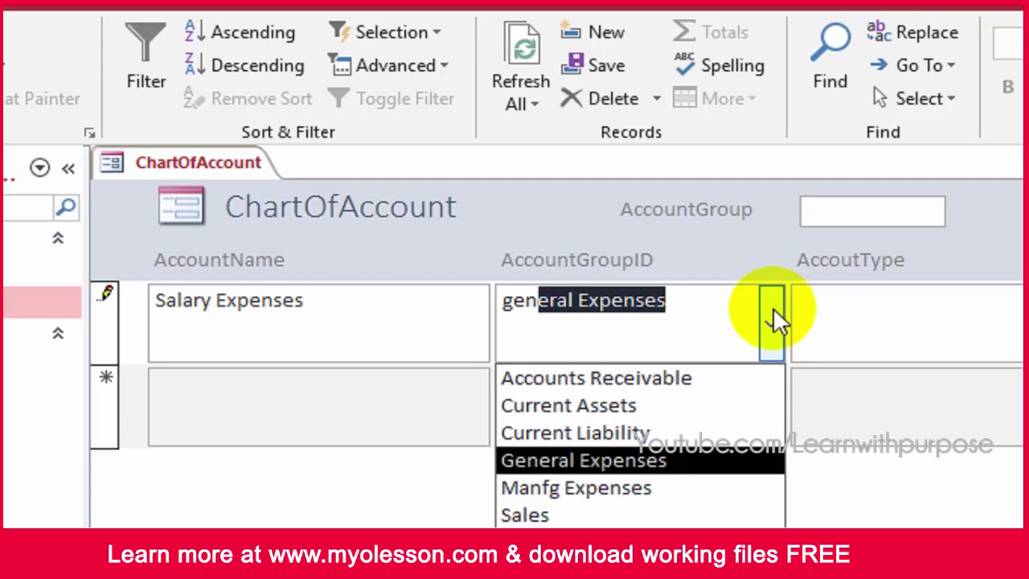
key(Return)
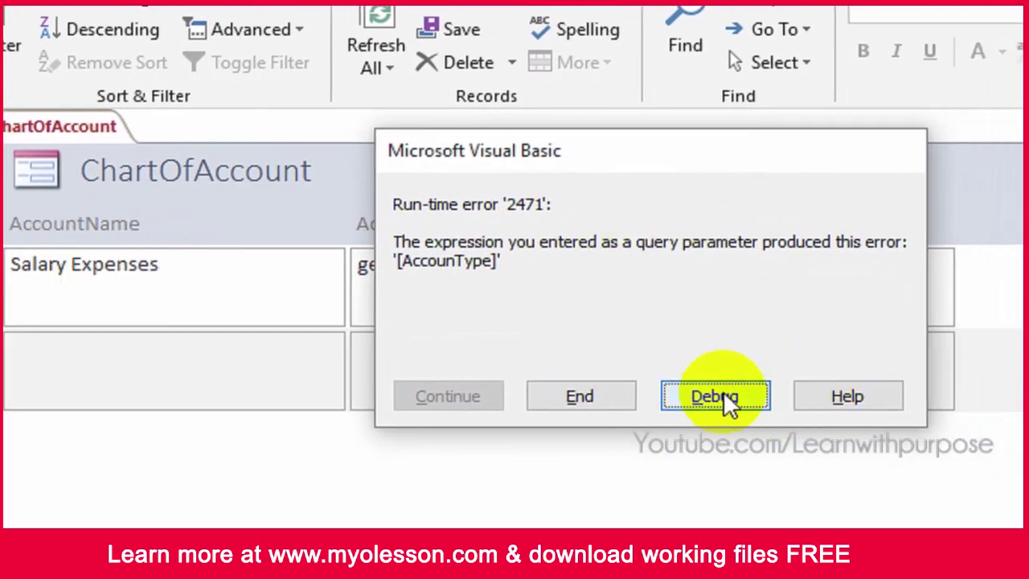
Debug the run-time error and delete the Me.AccountType.Value DLookup line from the AccountGroupID_AfterUpdate procedure.
click(723, 391)
click(271, 305)
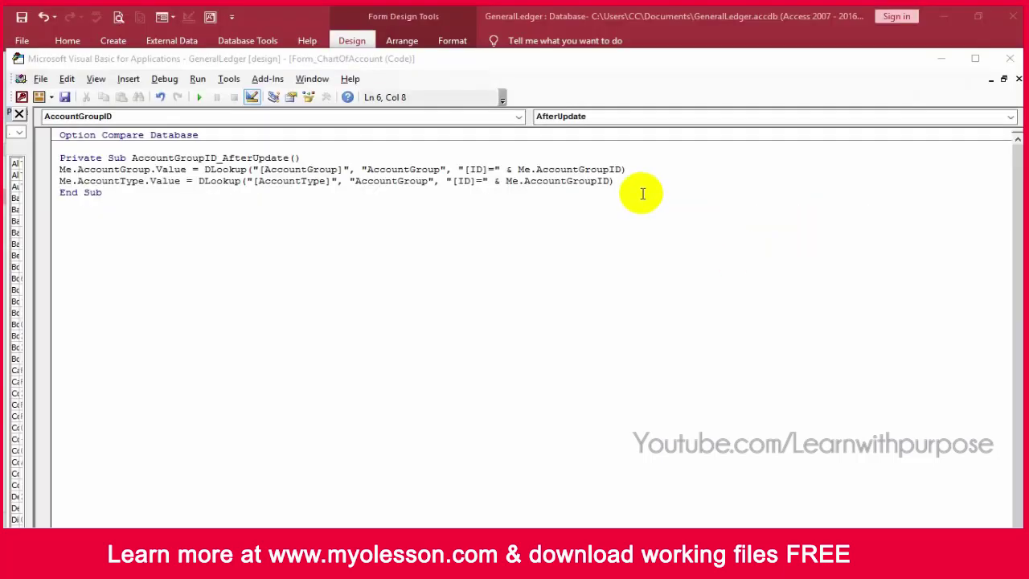
click(614, 180)
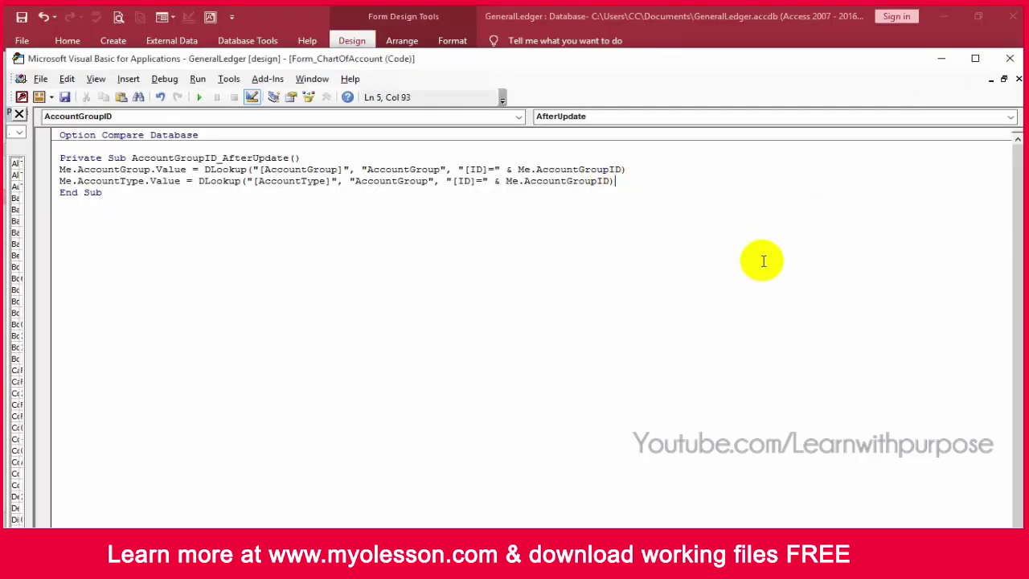
click(627, 169)
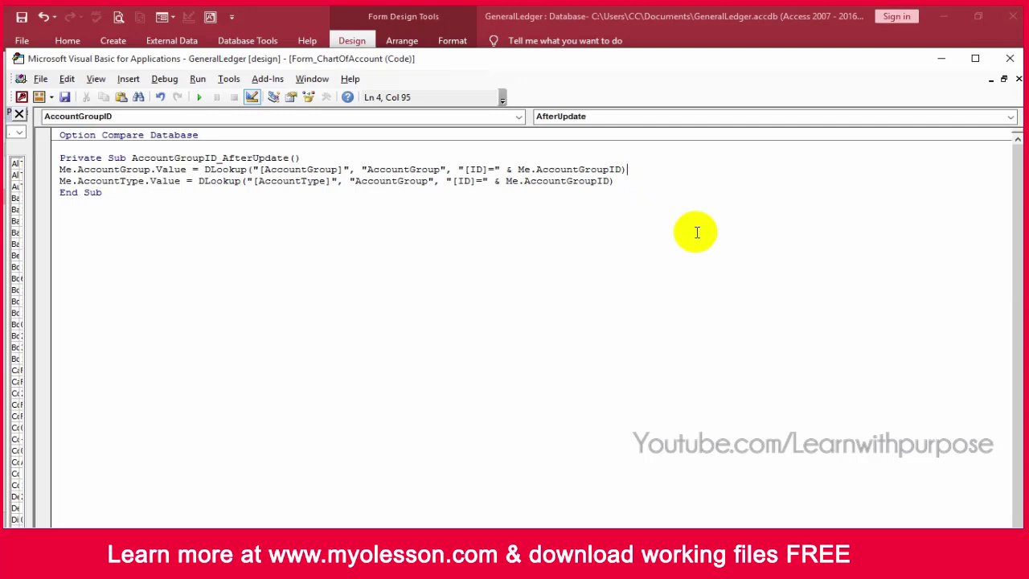
click(616, 180)
key(shift+Down)
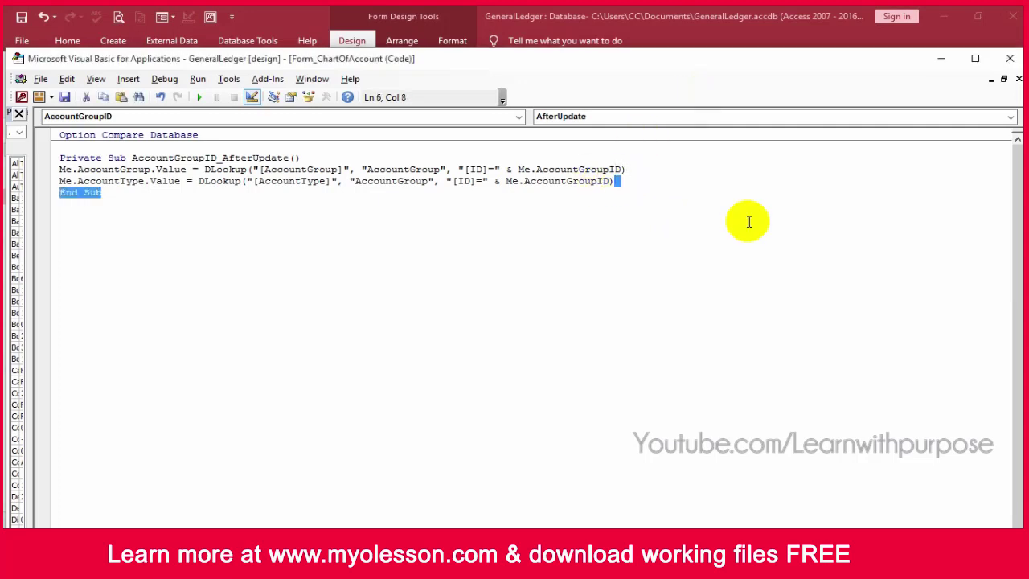
key(Up)
key(Up)
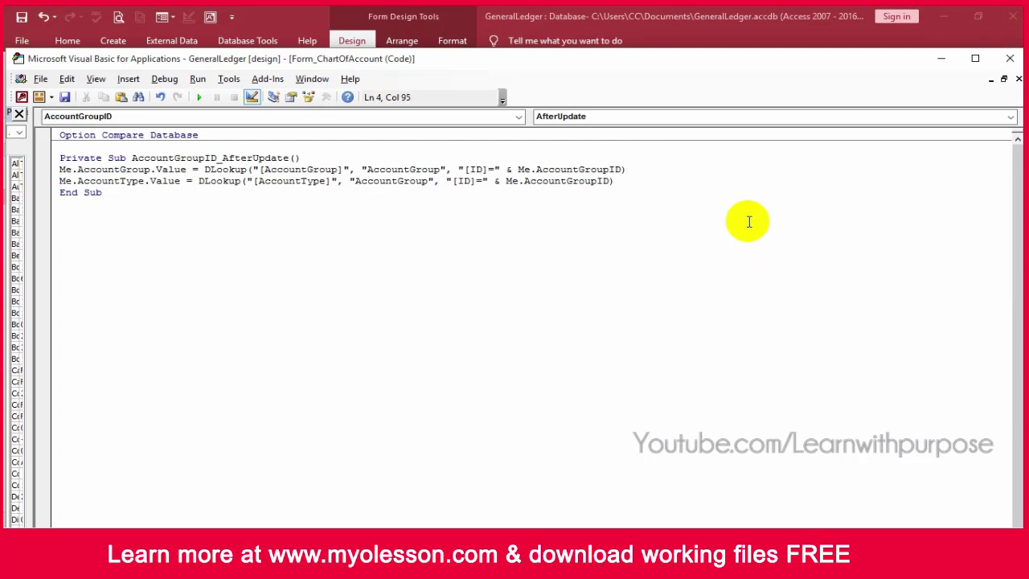
key(shift+Down)
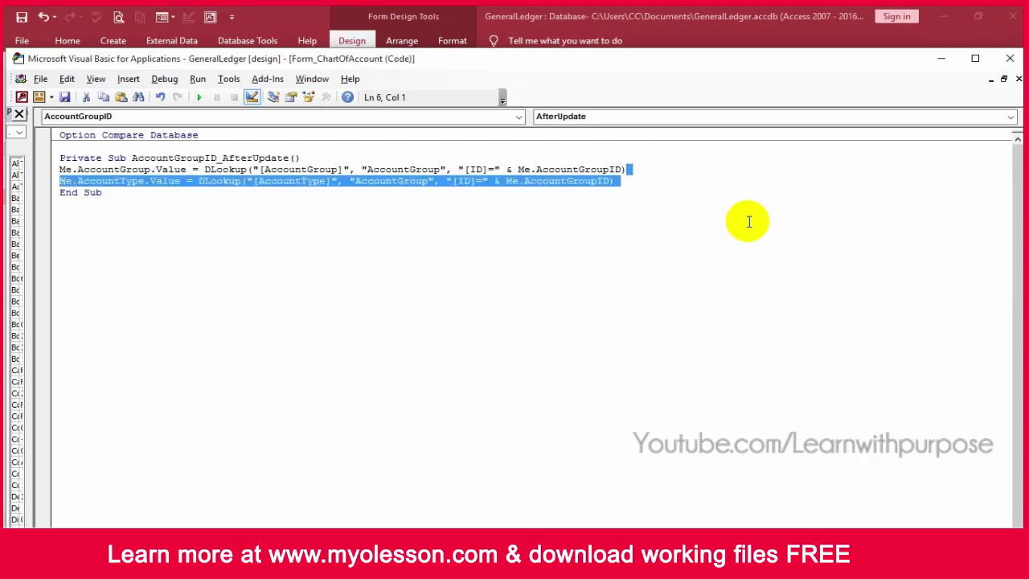
key(Delete)
key(Return)
key(Return)
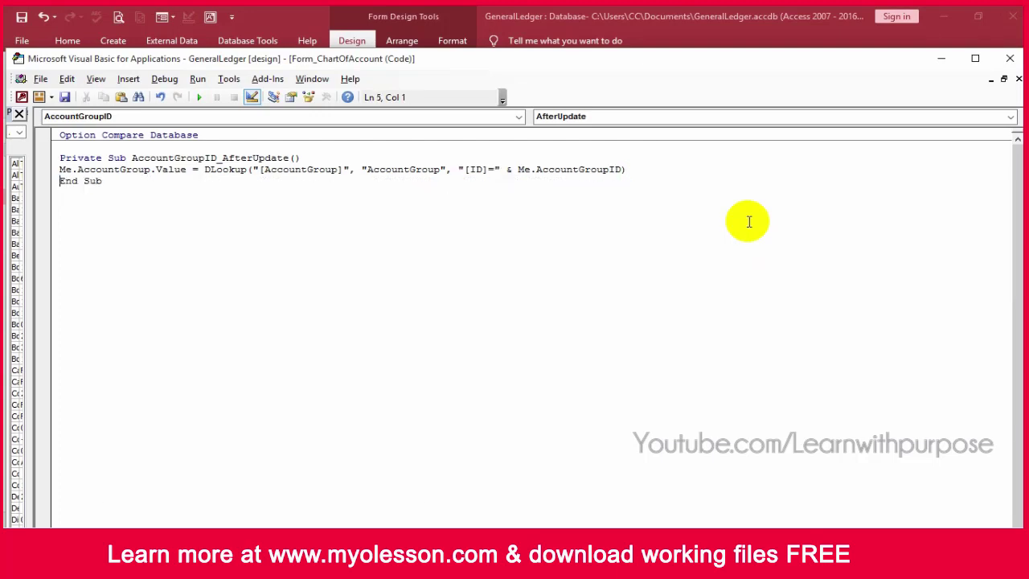